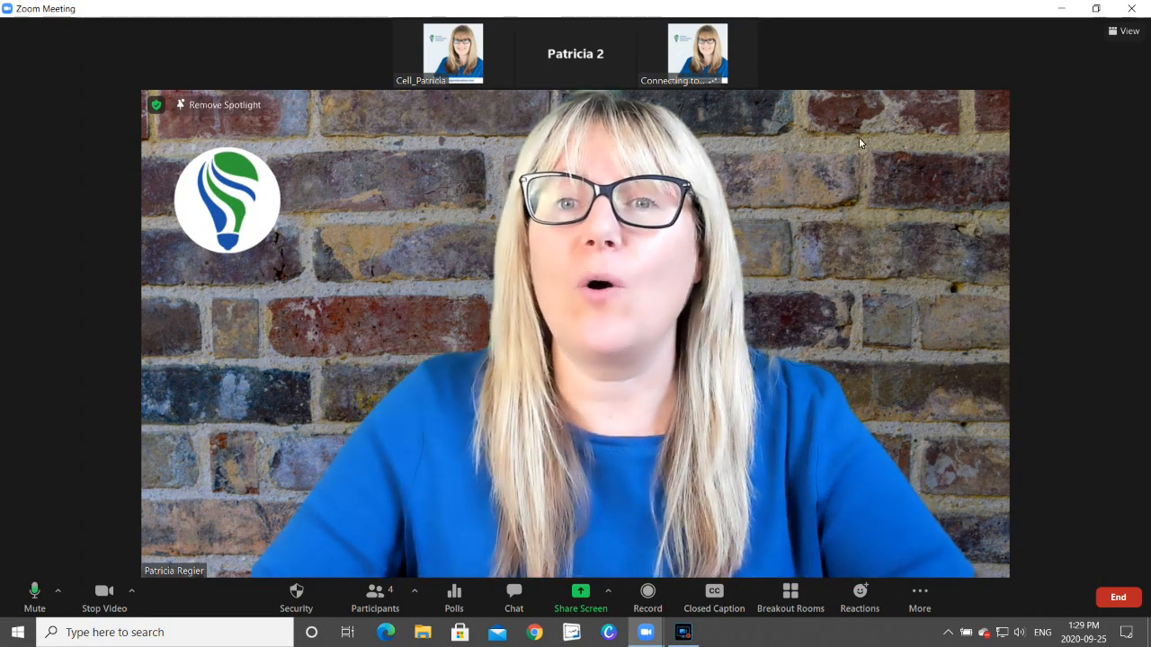
Remove the spotlight from the host's video and switch the meeting to Gallery View
{"action": "left_click", "coordinate": [209, 106]}
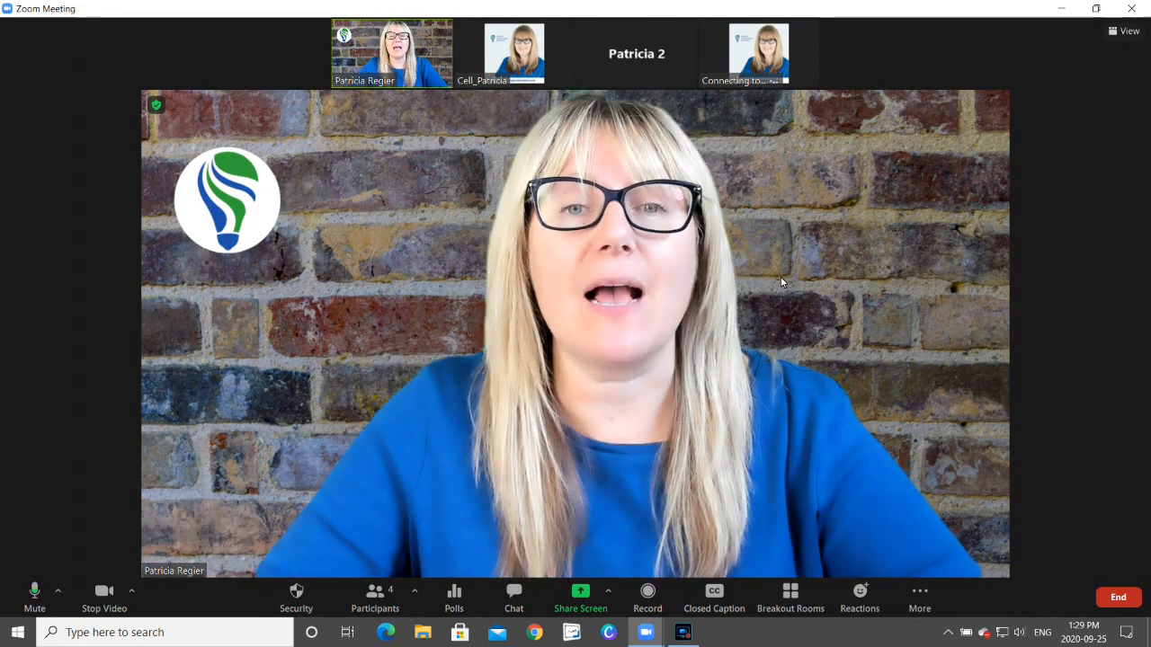
{"action": "left_click", "coordinate": [1124, 31]}
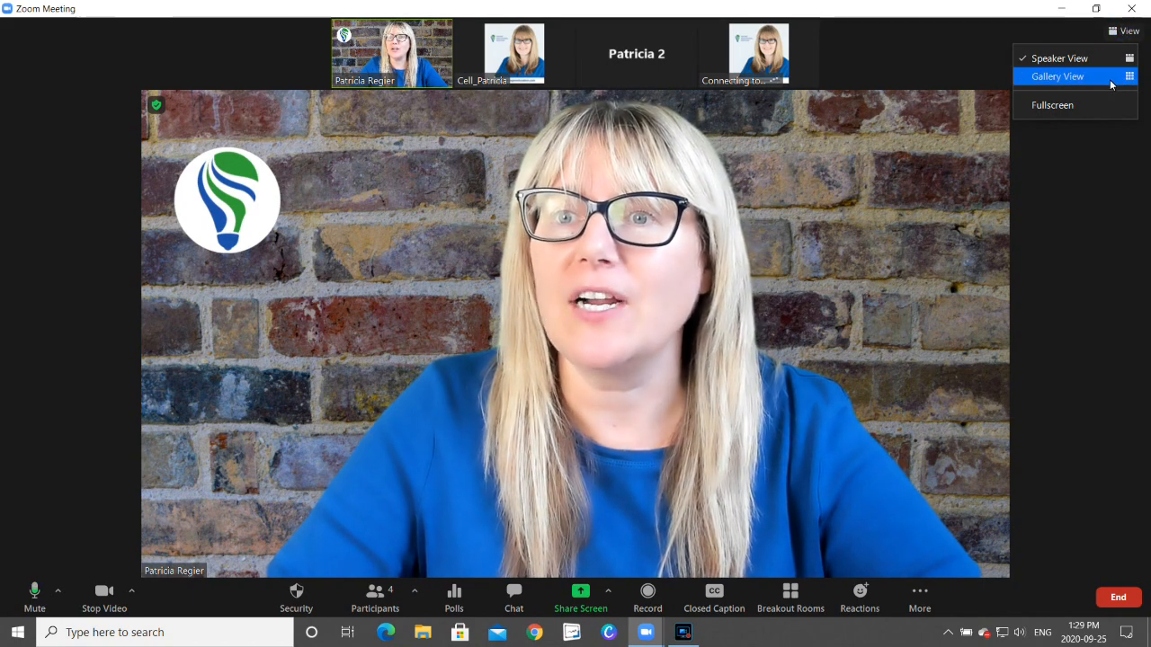
{"action": "left_click", "coordinate": [1111, 79]}
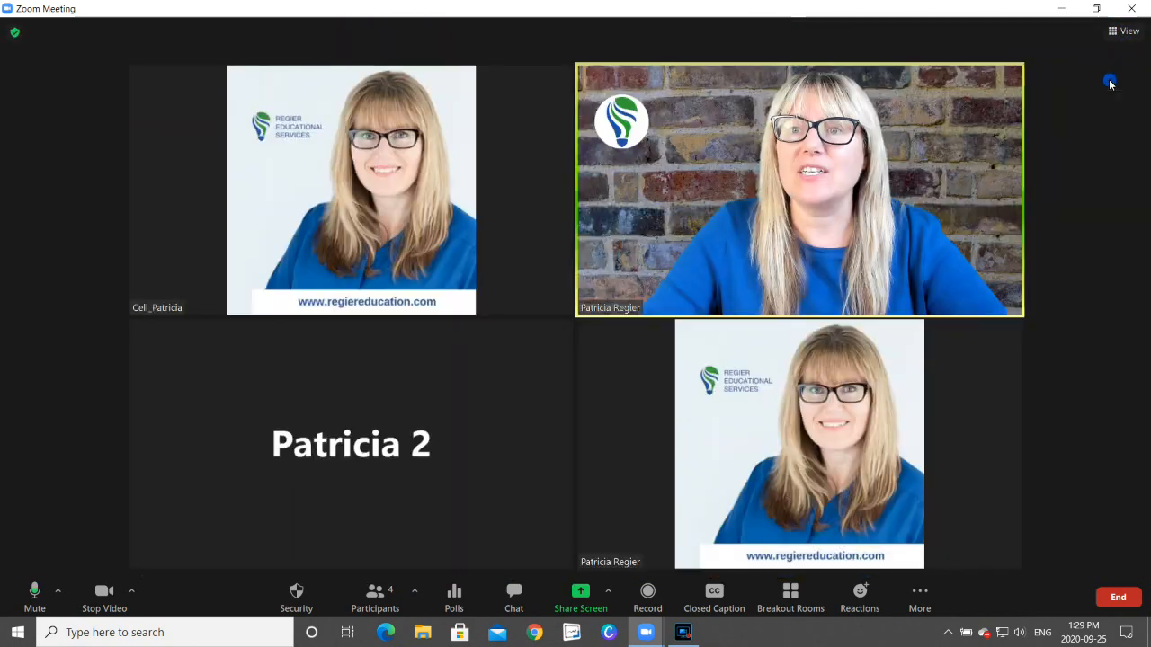
{"action": "left_click", "coordinate": [1123, 31]}
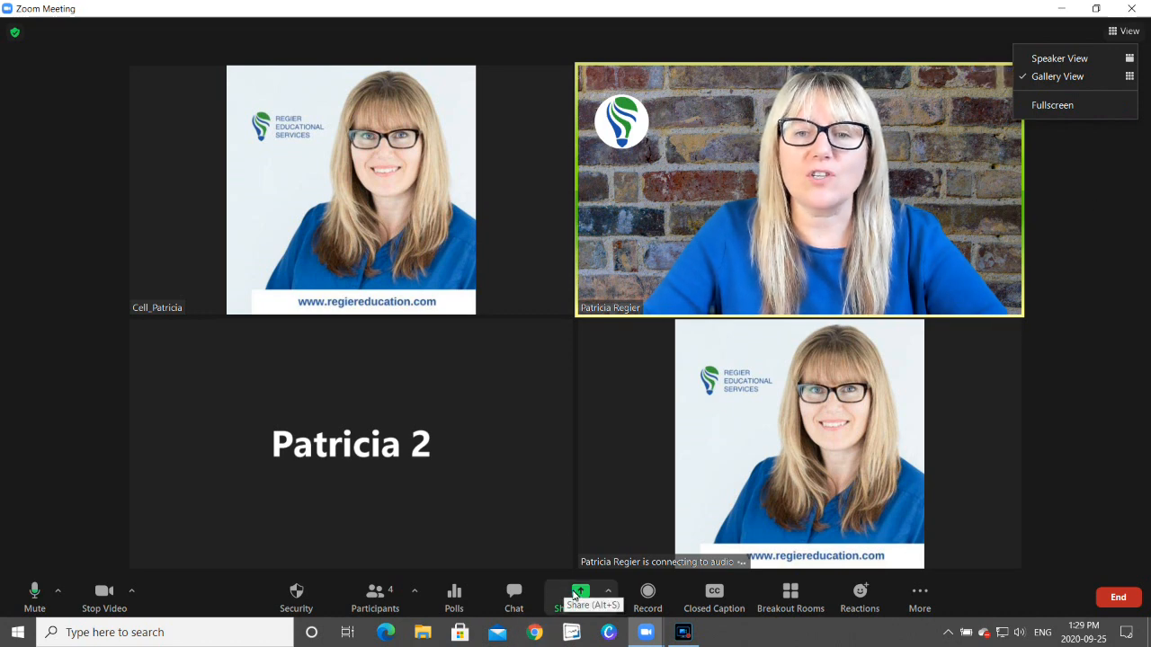
Share the "test PPT when recording ZOOM" PowerPoint window and move the floating meeting controls clear of the ribbon
{"action": "left_click", "coordinate": [580, 596]}
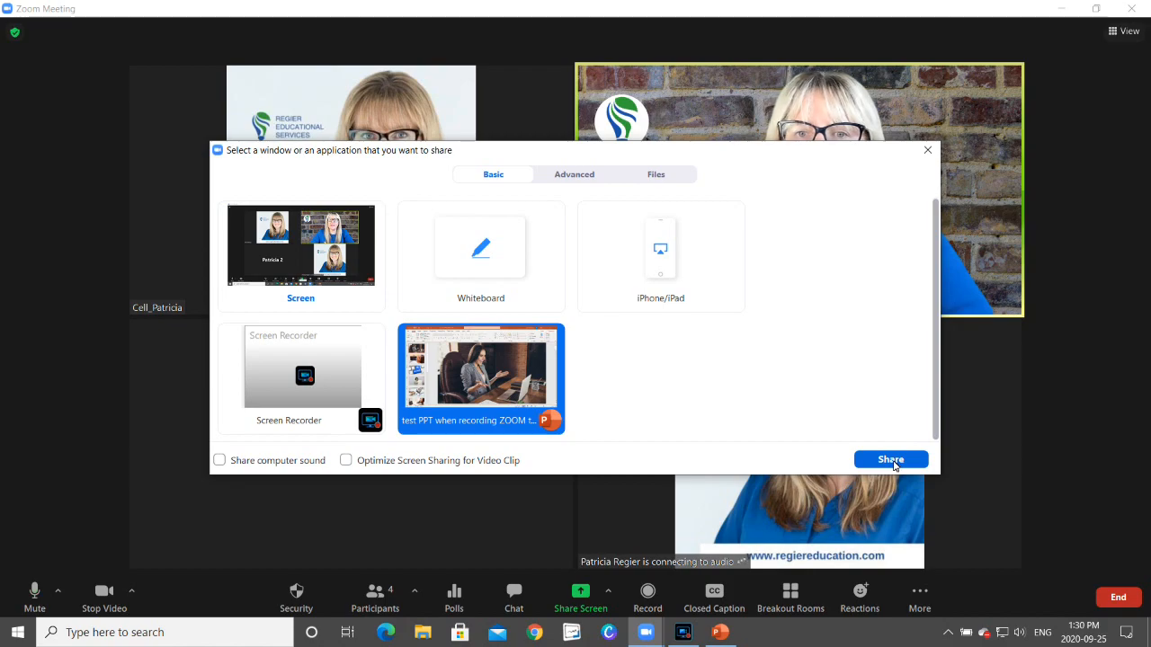
{"action": "left_click", "coordinate": [891, 460]}
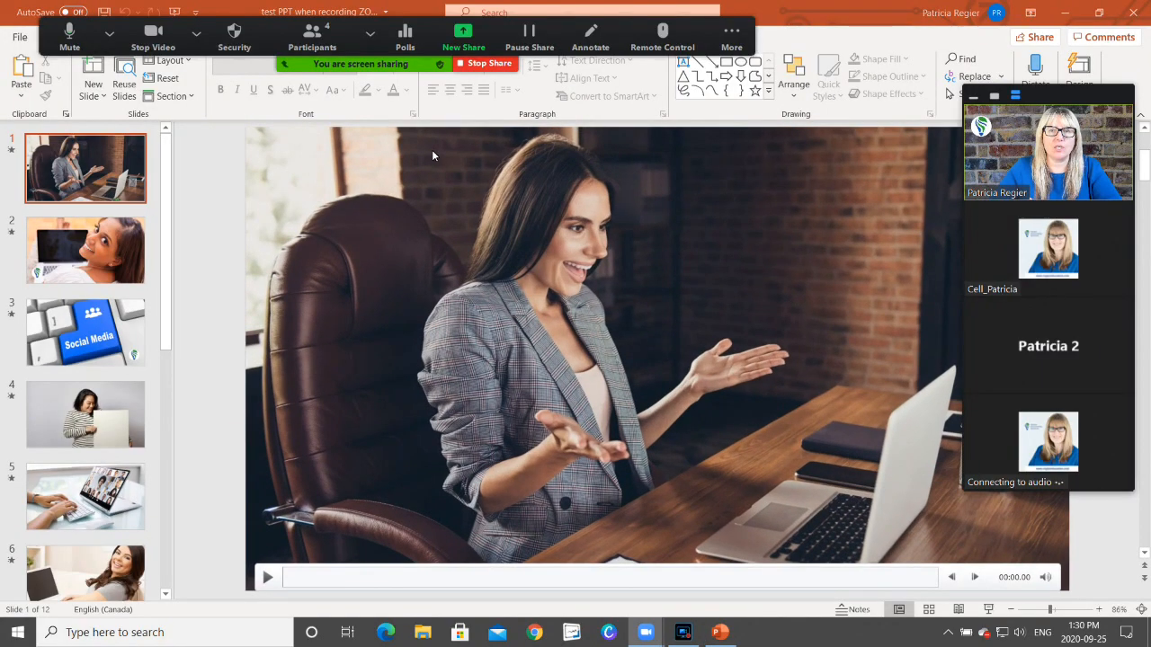
{"action": "left_click_drag", "start_coordinate": [623, 23], "coordinate": [1000, 534]}
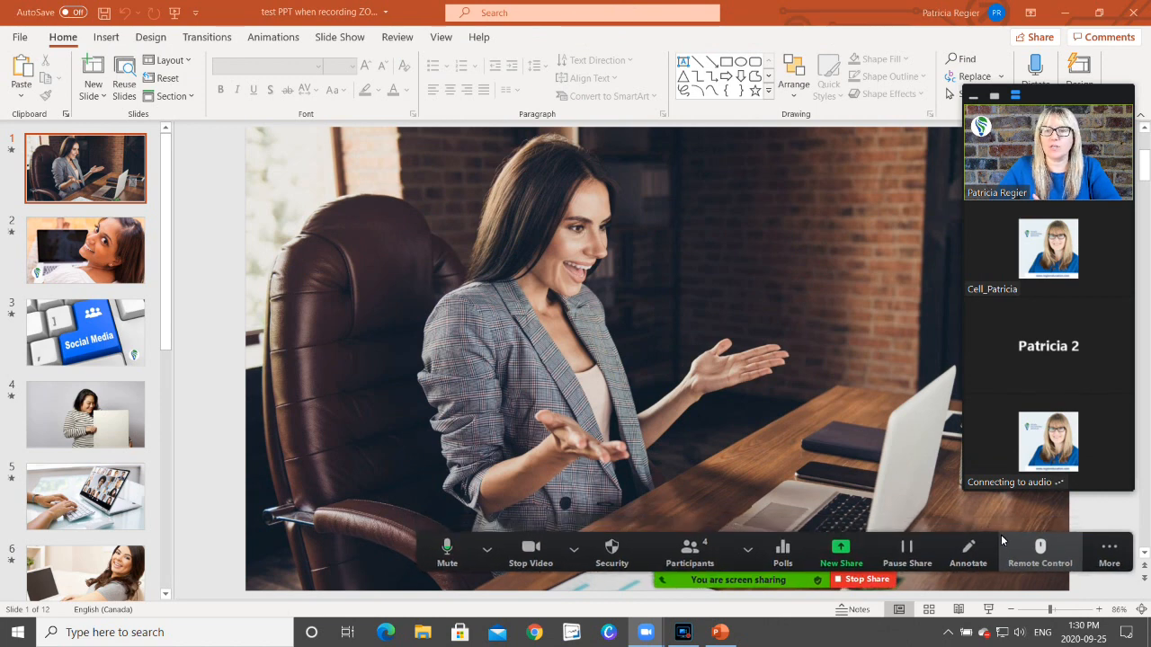
Start the slide show from the beginning and move the floating meeting controls slightly lower over the slide
{"action": "left_click", "coordinate": [338, 36]}
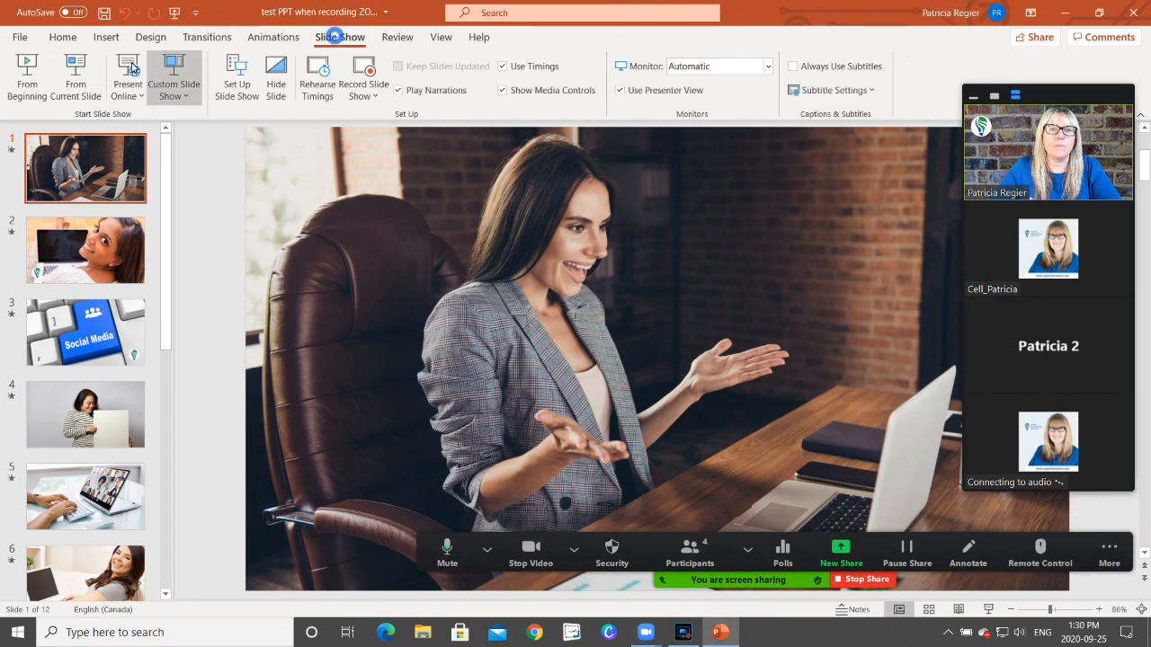
{"action": "left_click", "coordinate": [26, 81]}
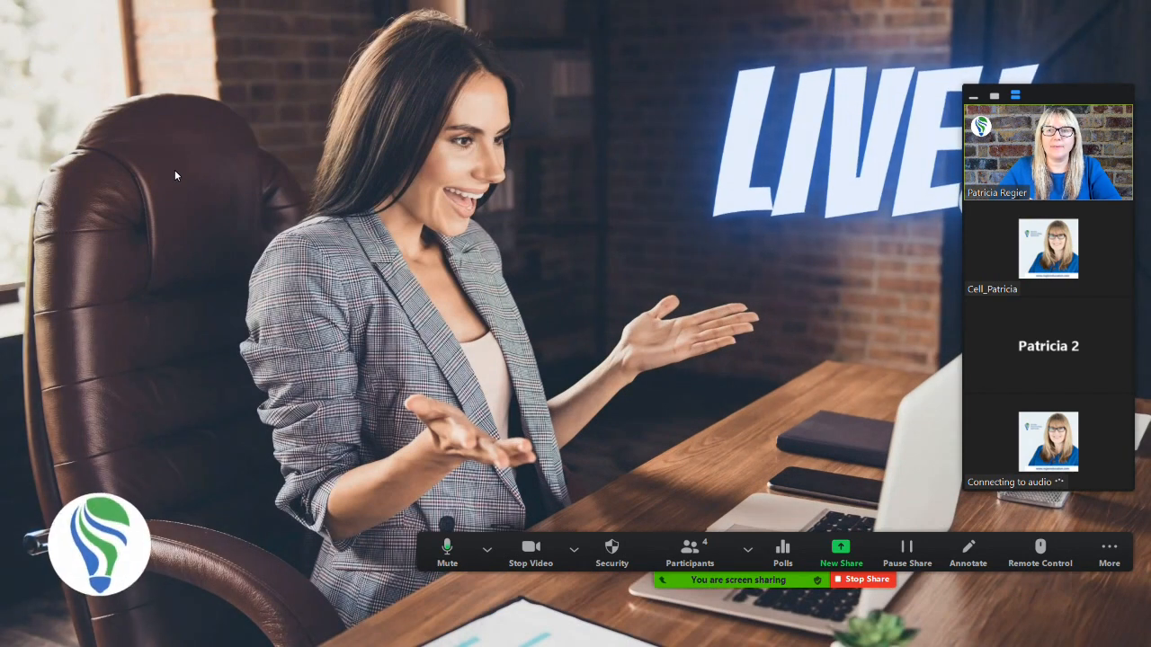
{"action": "left_click", "coordinate": [1099, 545]}
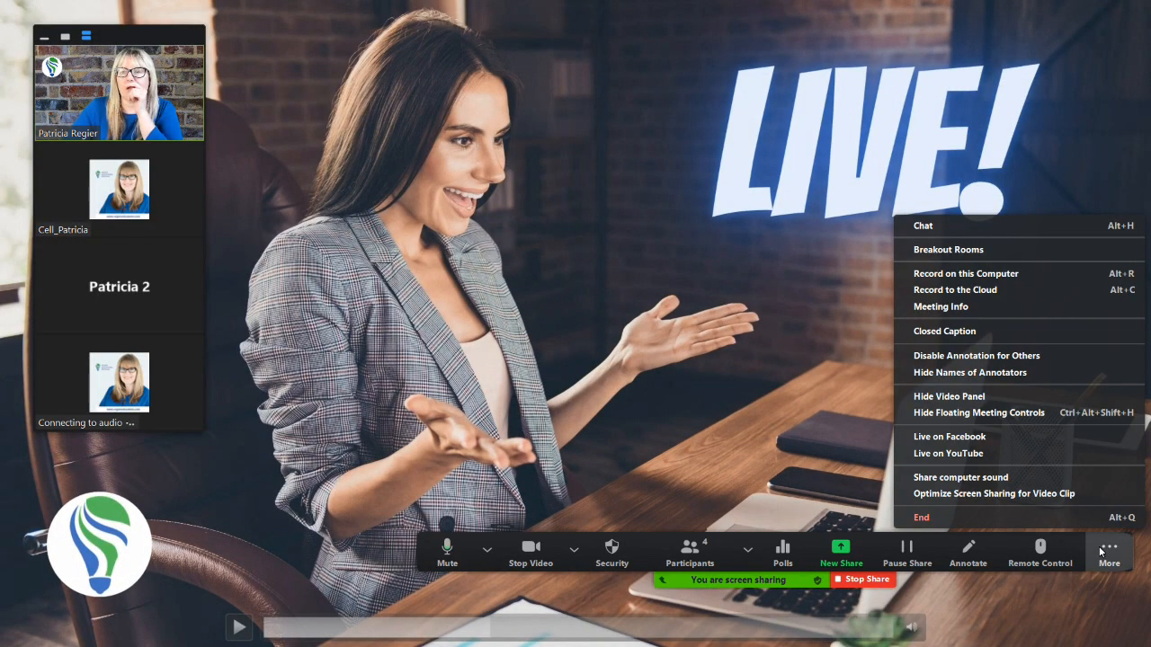
{"action": "left_click", "coordinate": [1084, 540]}
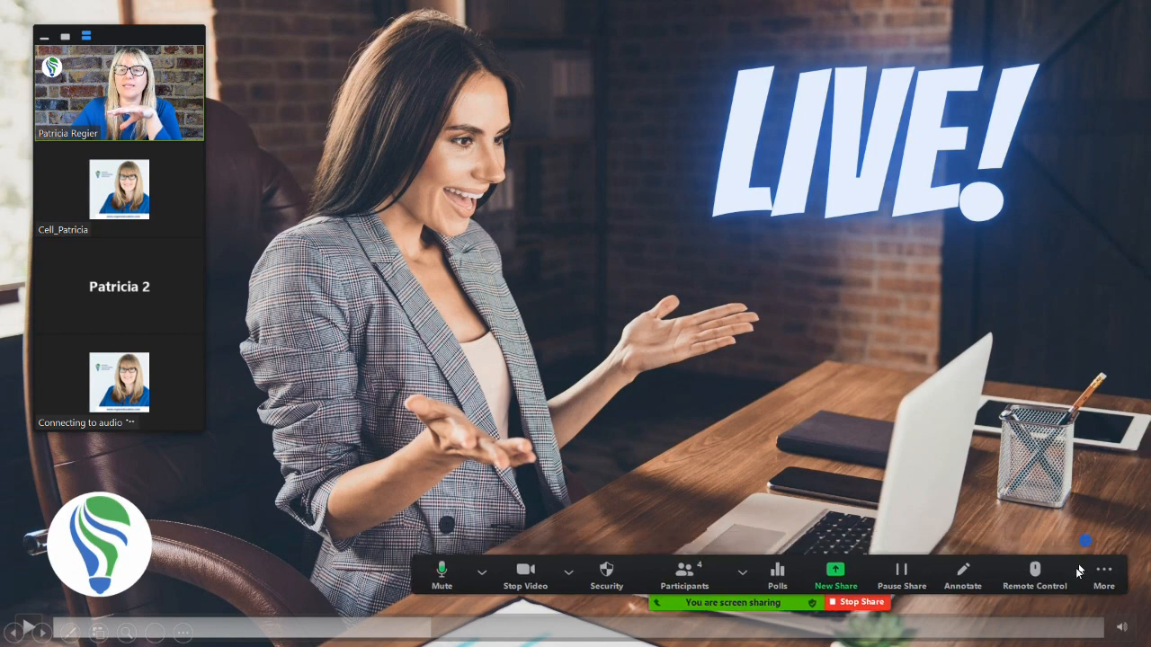
Open the meeting chat during the screen share and move its window away from the middle of the slide
{"action": "left_click", "coordinate": [1074, 581]}
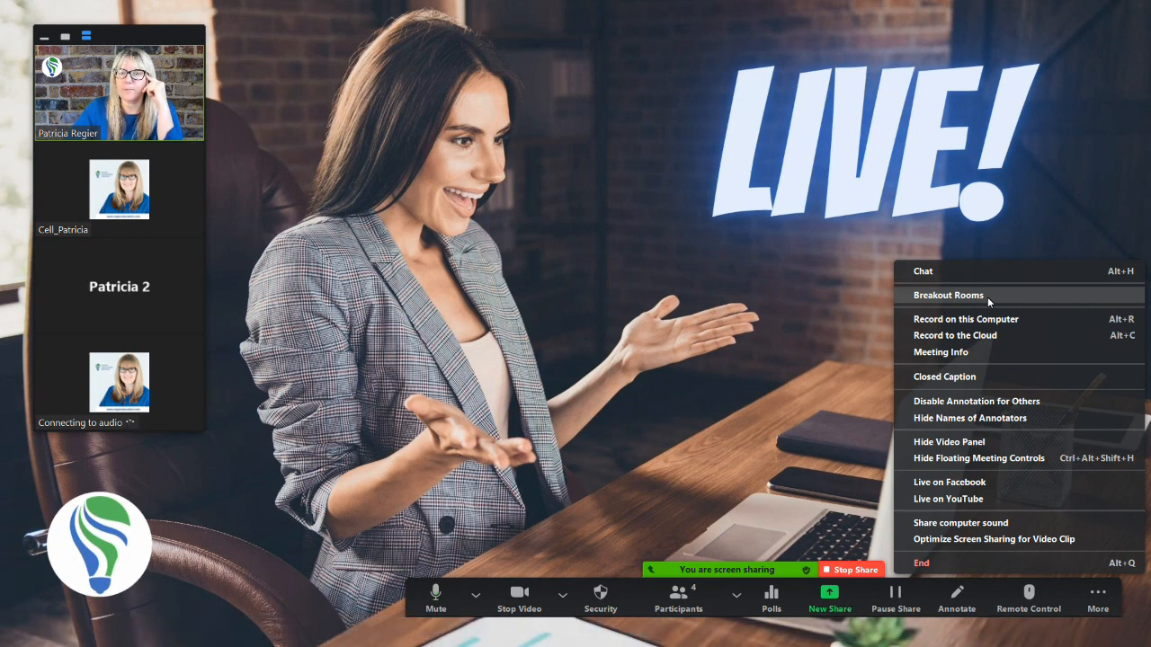
{"action": "left_click", "coordinate": [943, 271]}
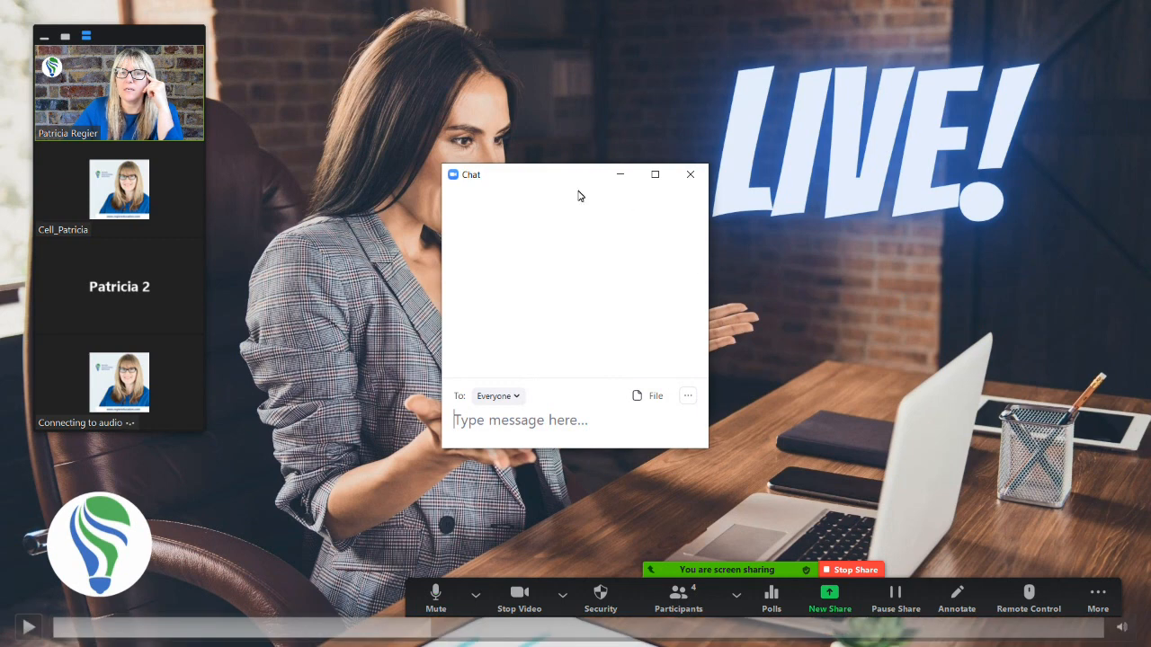
{"action": "left_click_drag", "start_coordinate": [562, 181], "coordinate": [989, 34]}
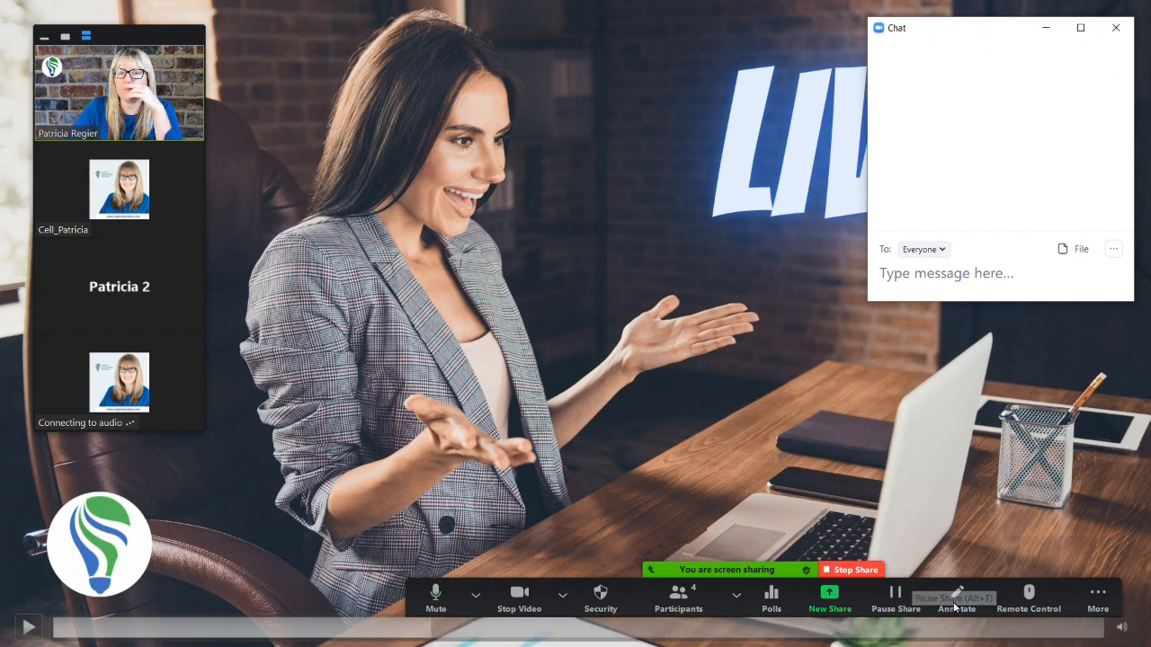
Open the participants list and withdraw co-host permission from the first listed co-host
{"action": "left_click", "coordinate": [671, 608]}
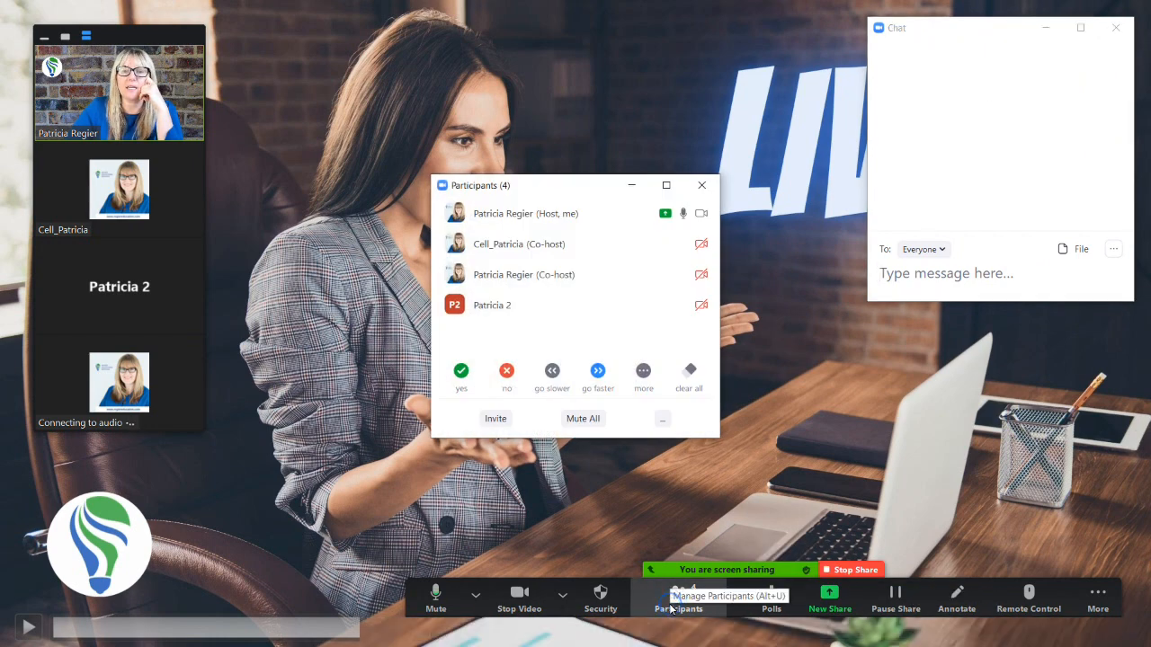
{"action": "mouse_move", "coordinate": [520, 249]}
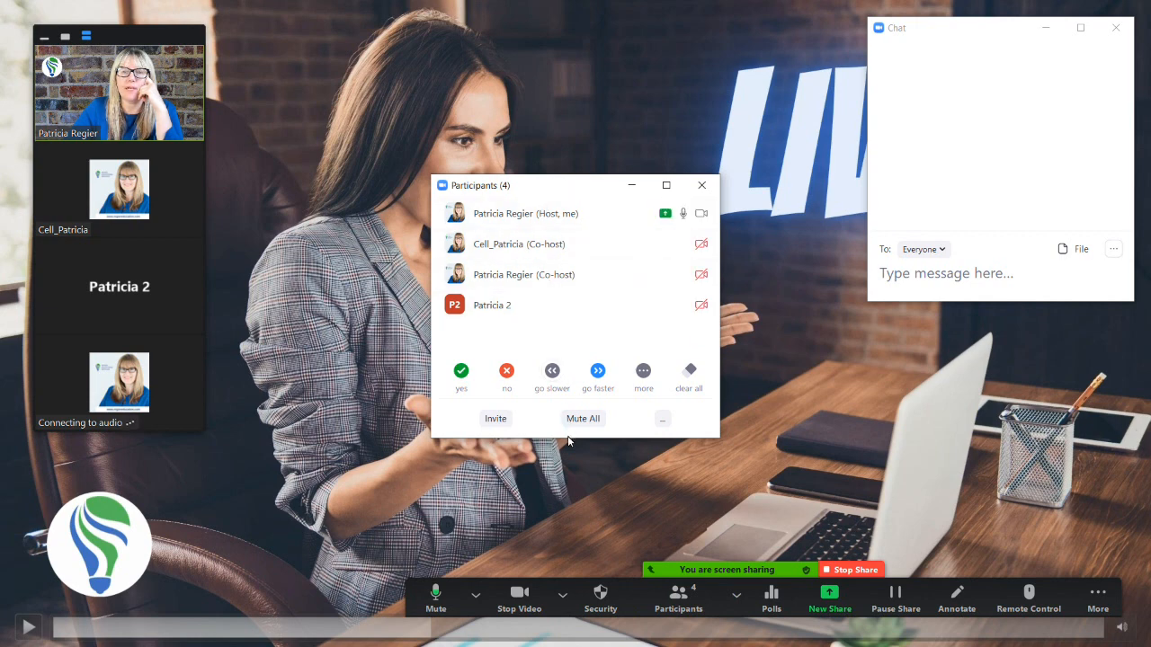
{"action": "mouse_move", "coordinate": [81, 144]}
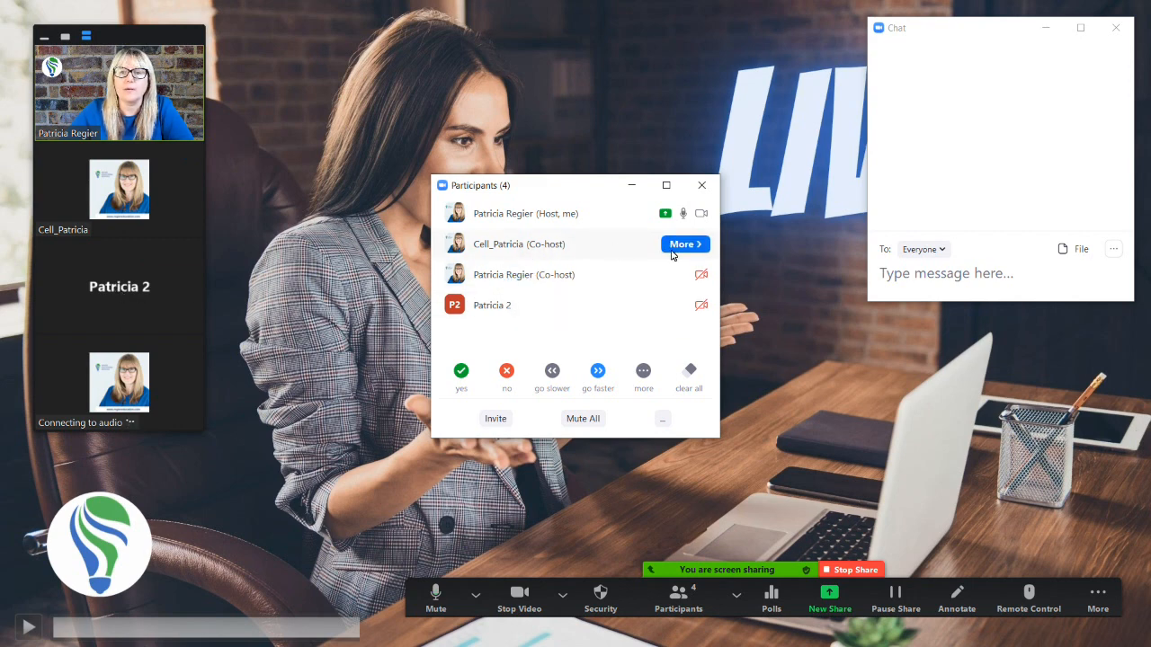
{"action": "left_click", "coordinate": [685, 248]}
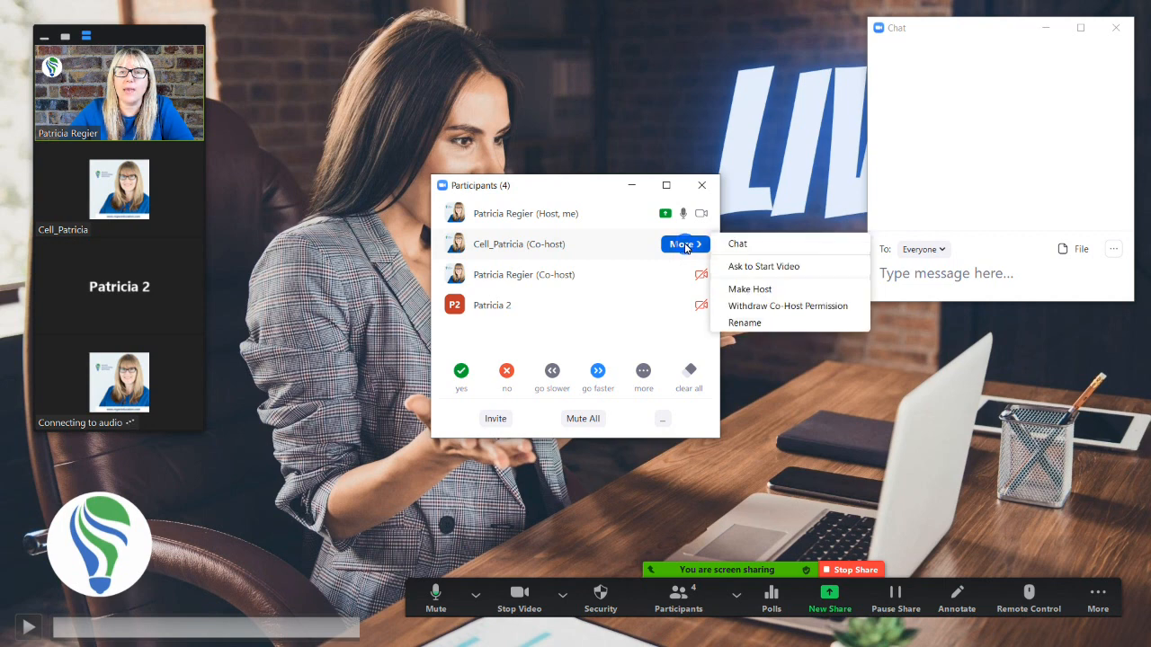
{"action": "left_click", "coordinate": [740, 305]}
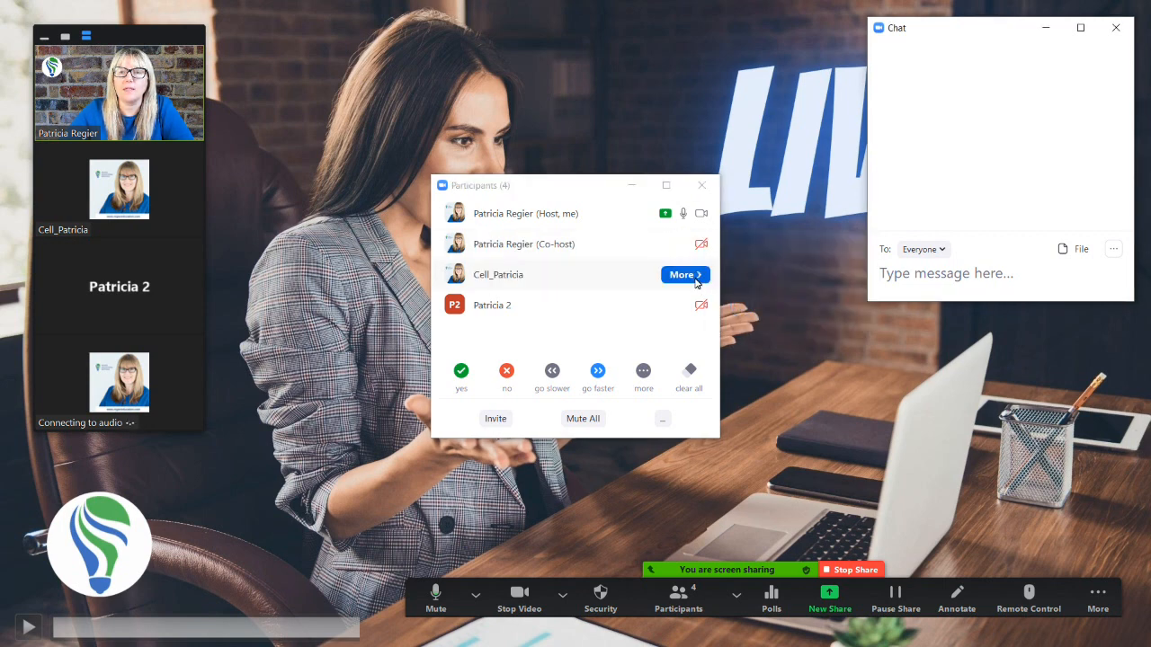
{"action": "left_click", "coordinate": [685, 274]}
{"action": "left_click", "coordinate": [771, 335]}
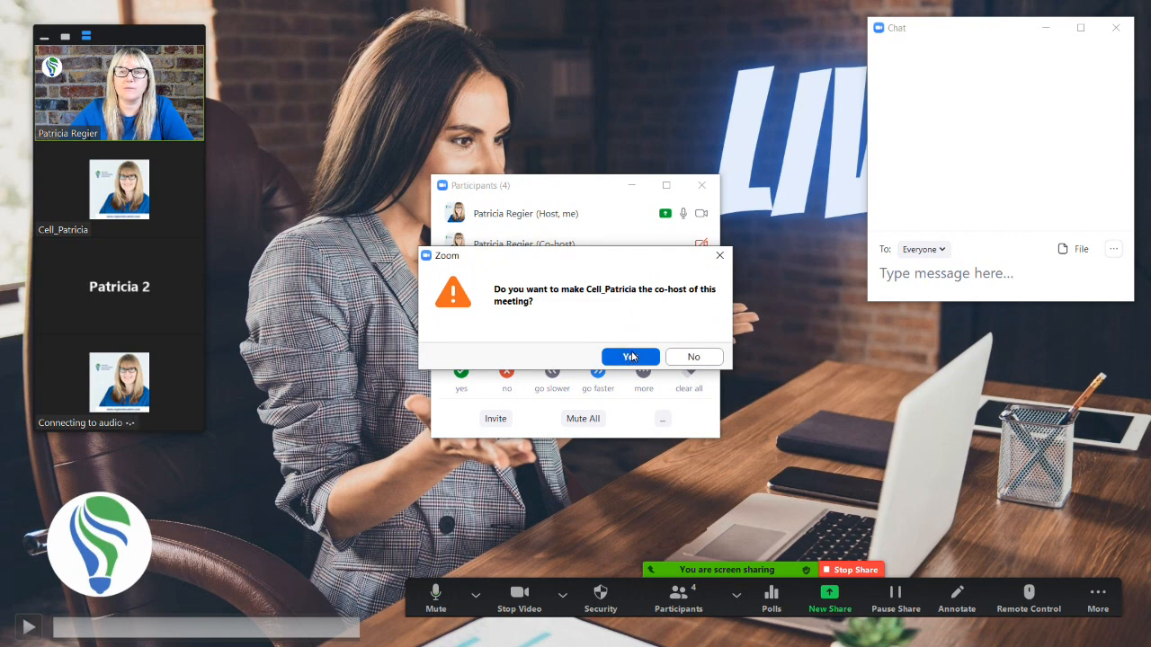
{"action": "left_click", "coordinate": [683, 359]}
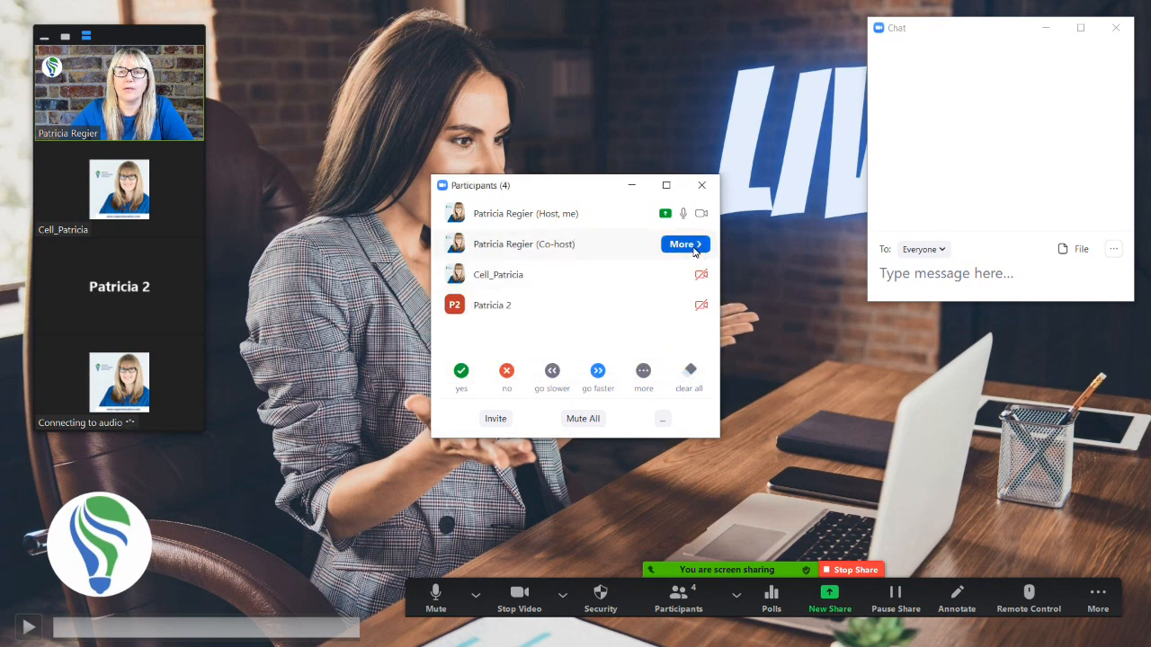
Withdraw co-host permission from the remaining co-host
{"action": "left_click", "coordinate": [694, 244]}
{"action": "left_click", "coordinate": [773, 304]}
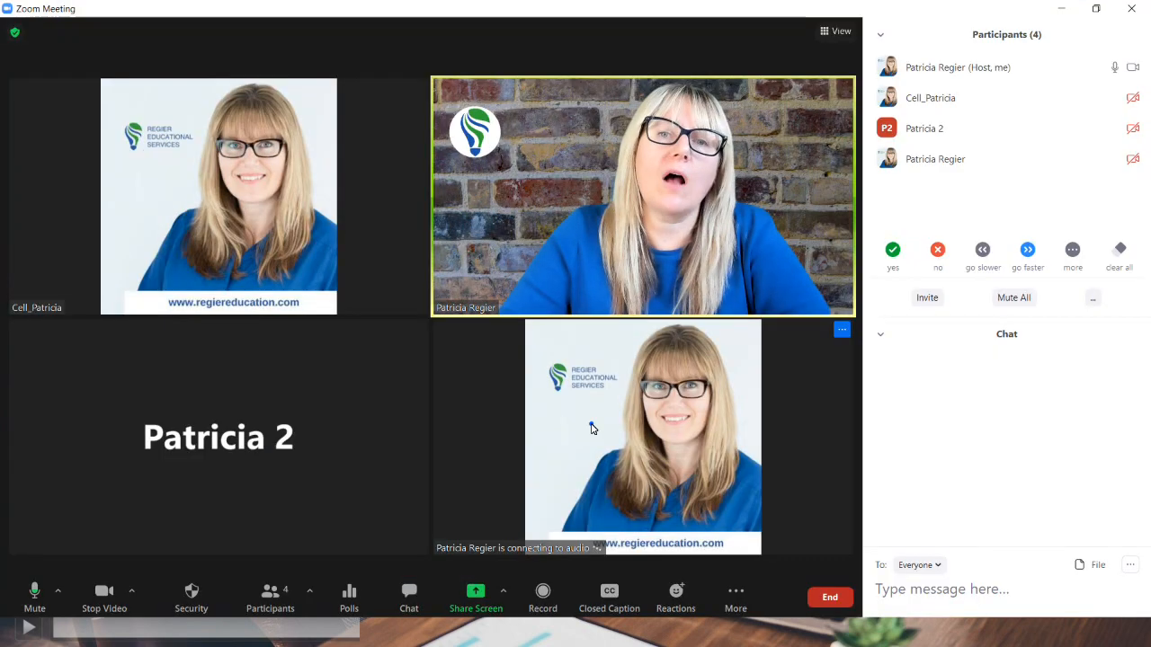
Rearrange the gallery tiles so the host's video comes first and the cell phone participant's tile second
{"action": "left_click_drag", "start_coordinate": [594, 429], "coordinate": [175, 185]}
{"action": "left_click_drag", "start_coordinate": [332, 451], "coordinate": [313, 173]}
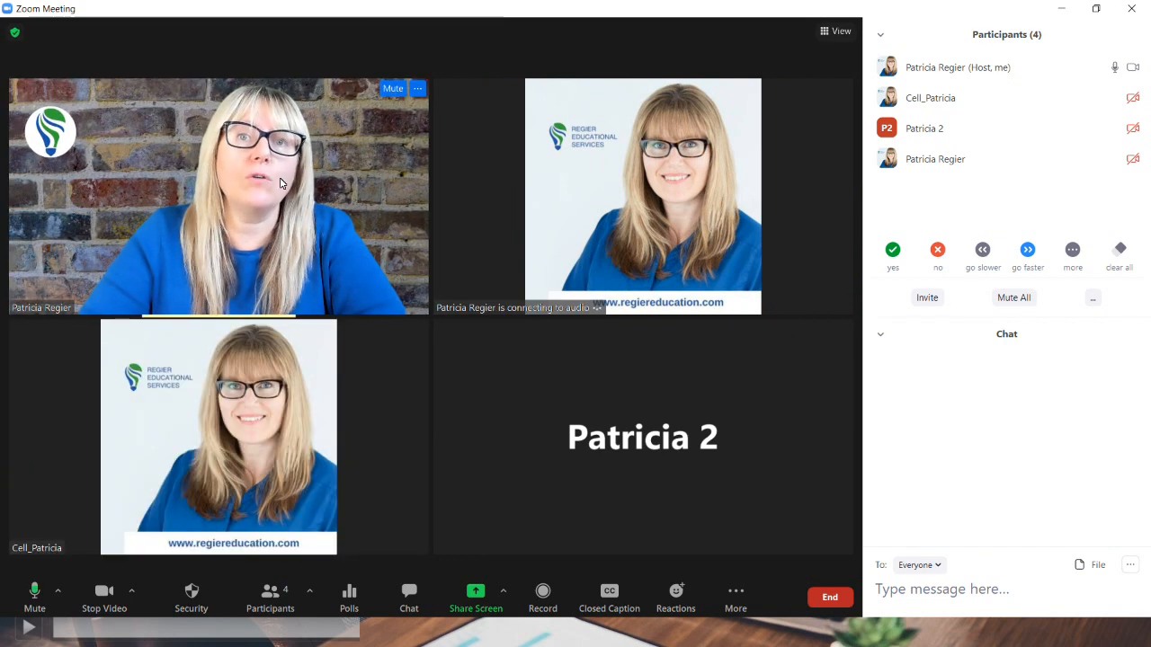
{"action": "left_click", "coordinate": [834, 32]}
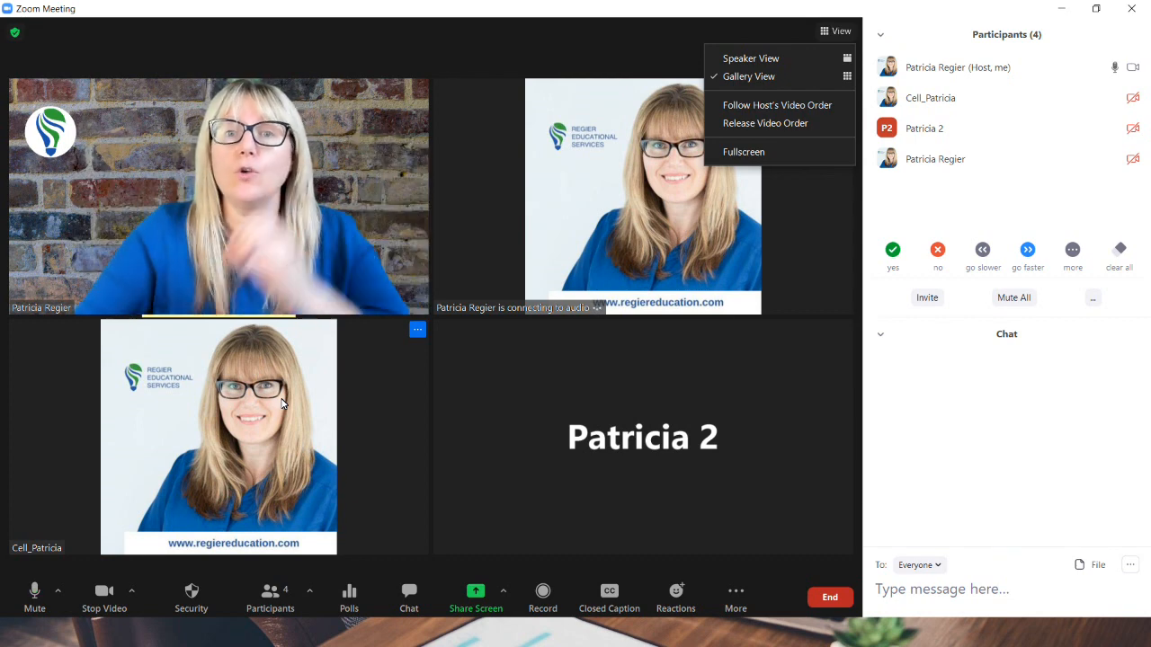
{"action": "left_click_drag", "start_coordinate": [251, 455], "coordinate": [685, 184]}
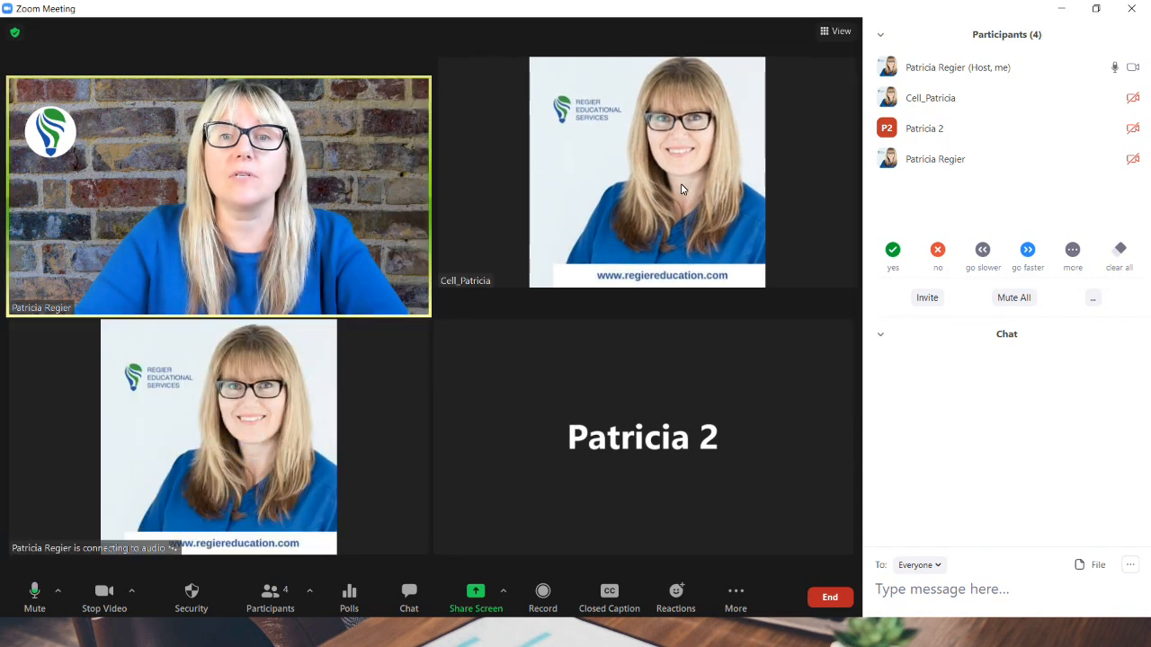
Switch to Speaker View and back to Gallery View to check the custom video order
{"action": "left_click", "coordinate": [841, 31]}
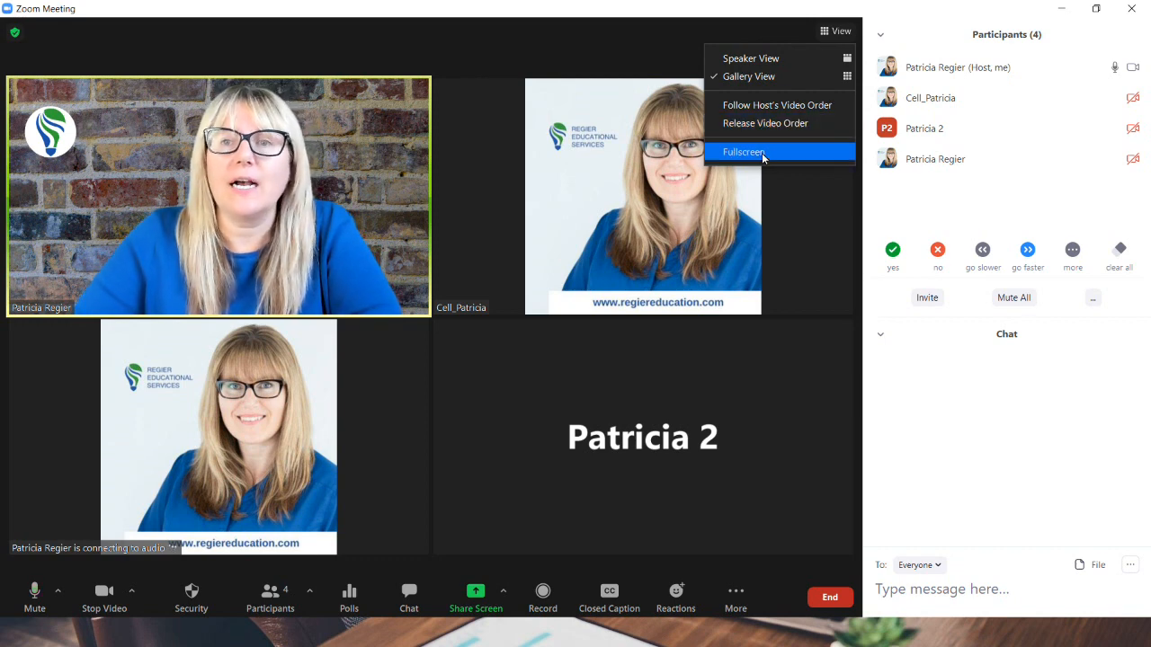
{"action": "left_click", "coordinate": [802, 59]}
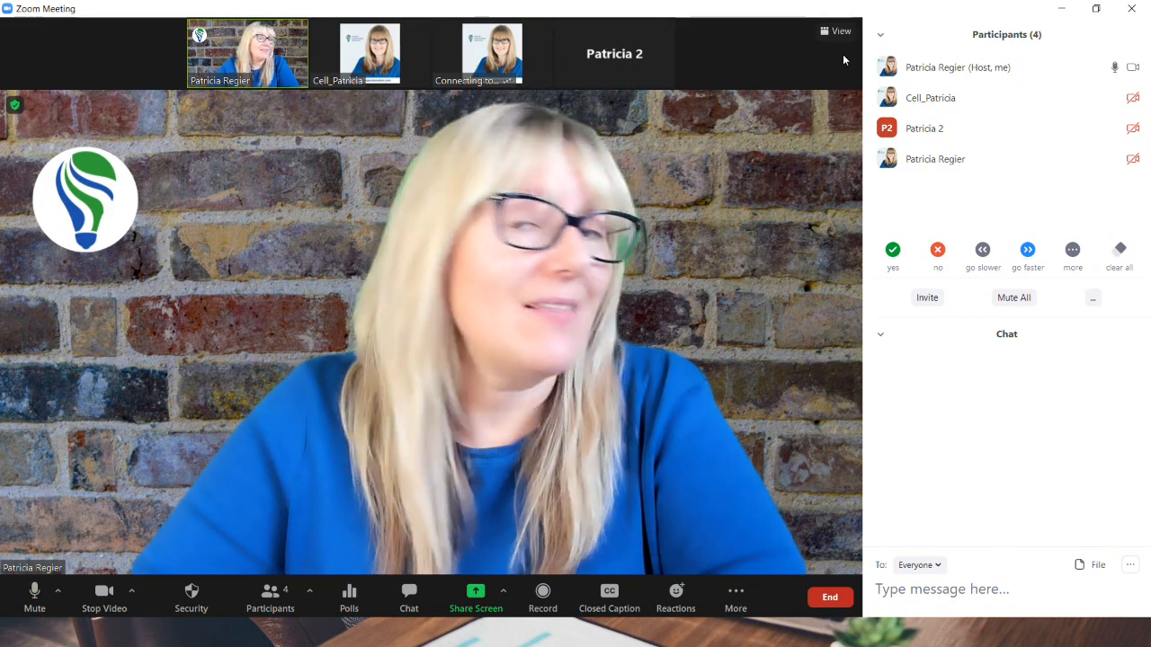
{"action": "left_click", "coordinate": [840, 32]}
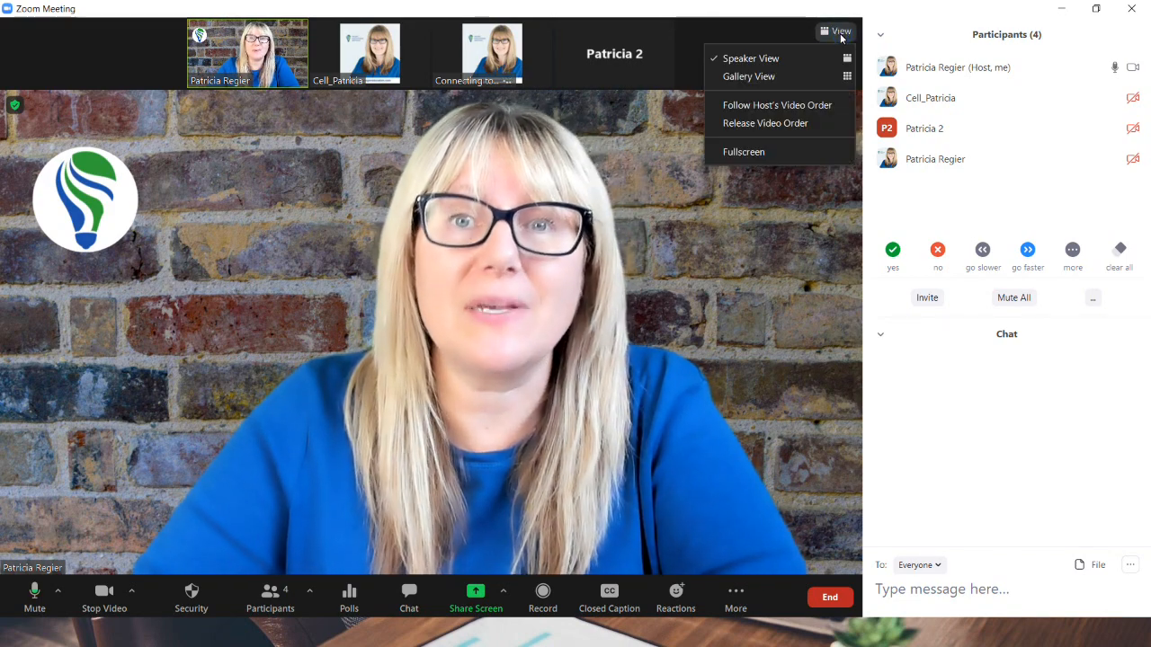
{"action": "left_click", "coordinate": [756, 77]}
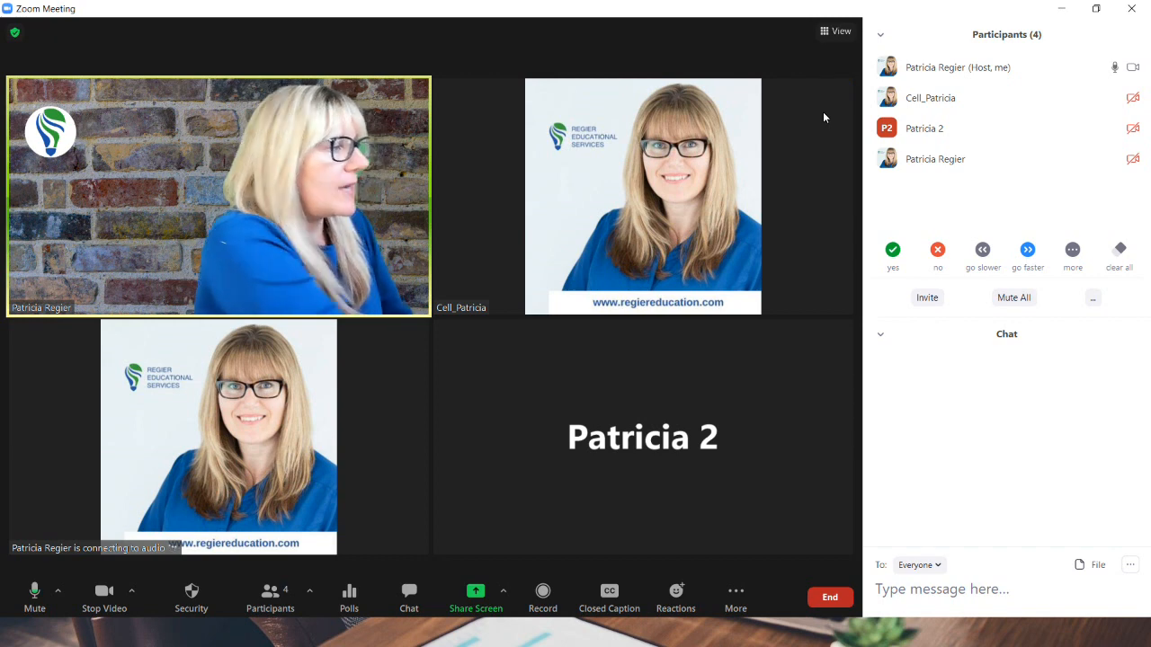
{"action": "left_click", "coordinate": [825, 31]}
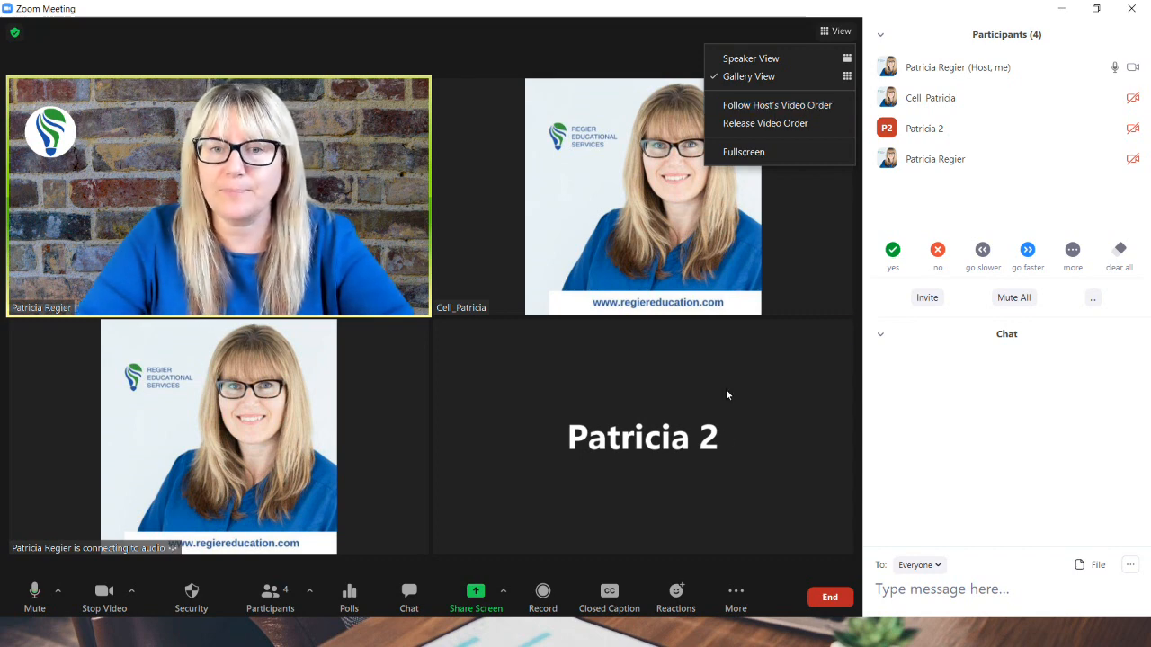
Create one breakout room with the option that lets participants choose their room
{"action": "left_click", "coordinate": [730, 590]}
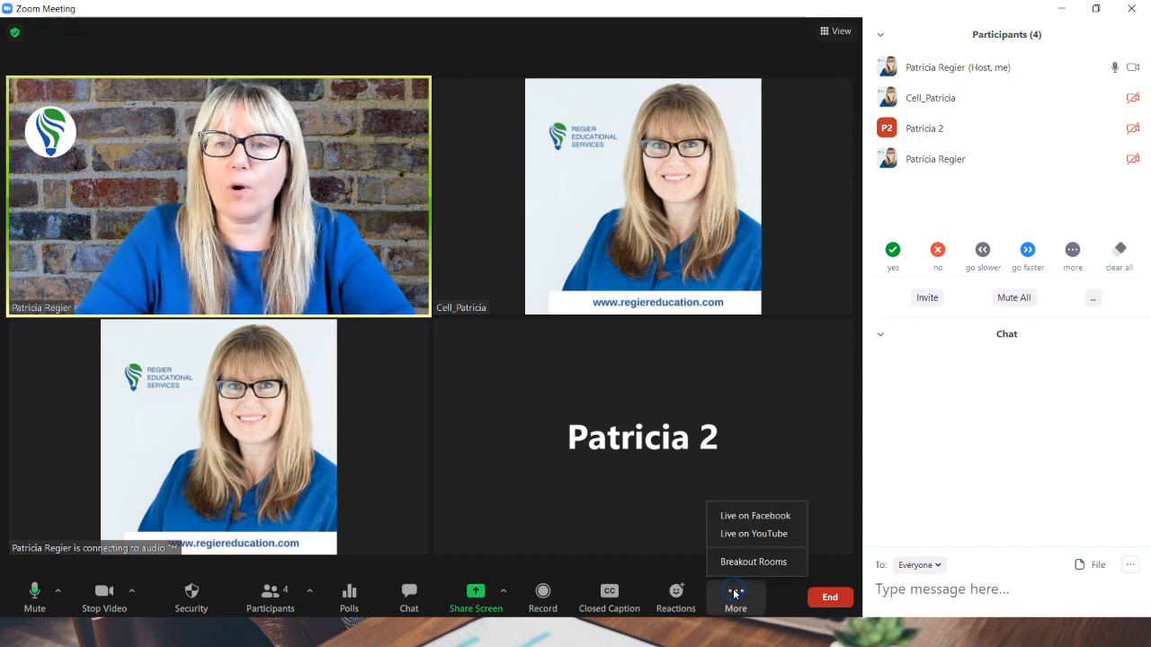
{"action": "left_click", "coordinate": [739, 564]}
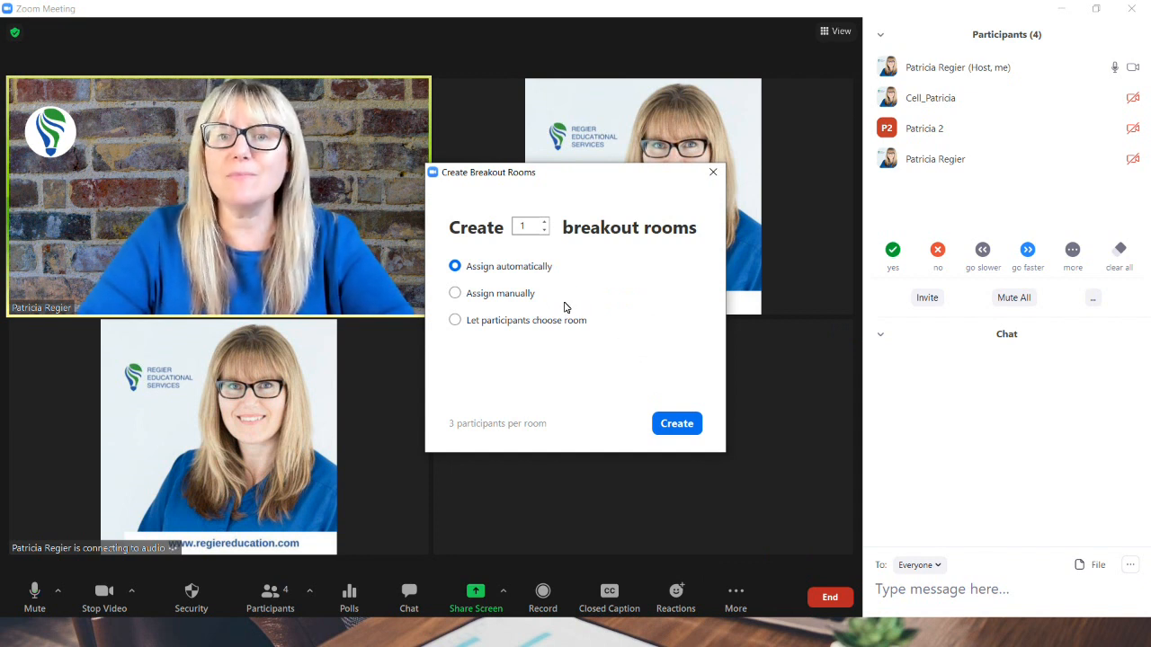
{"action": "left_click", "coordinate": [455, 294]}
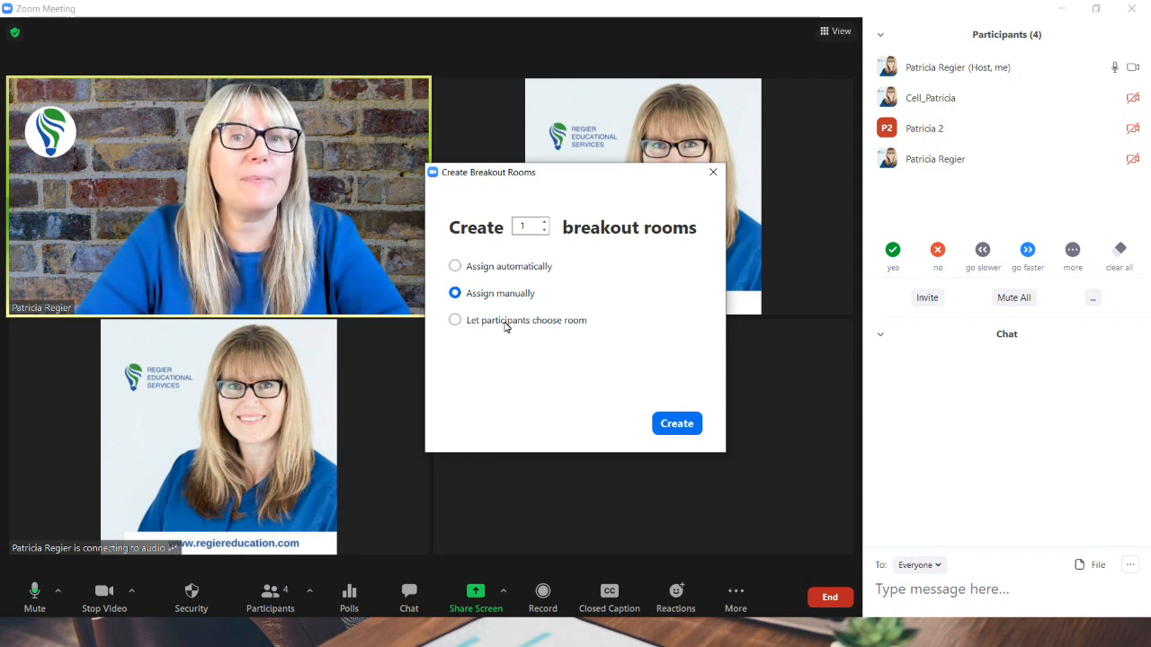
{"action": "left_click", "coordinate": [457, 324]}
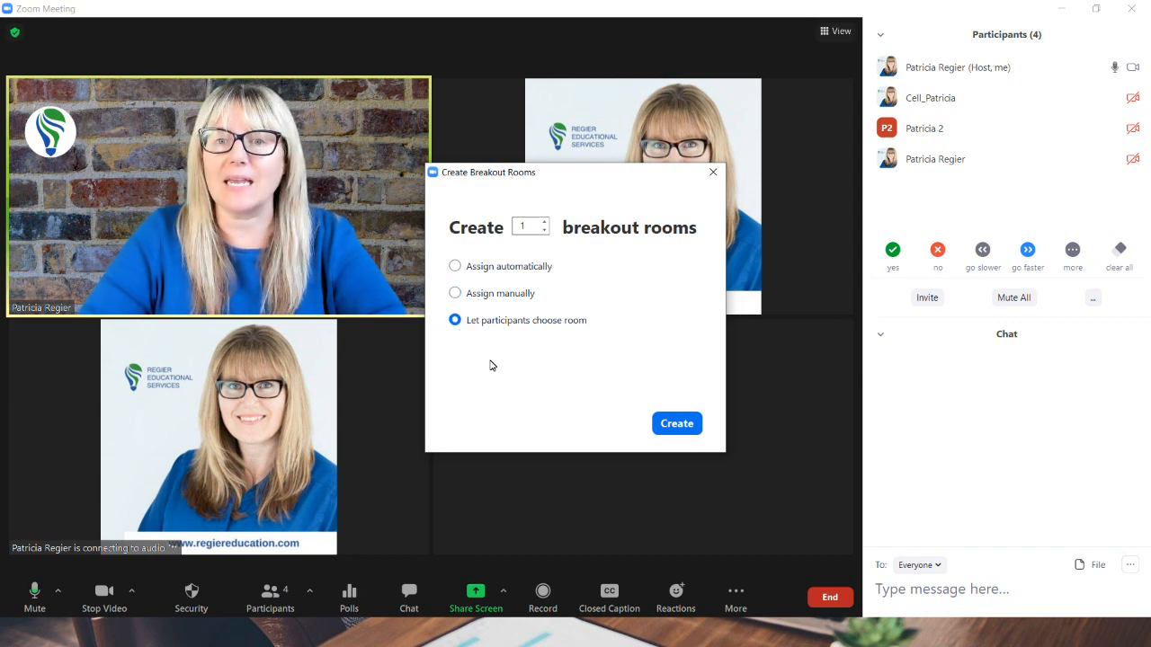
{"action": "left_click", "coordinate": [677, 425]}
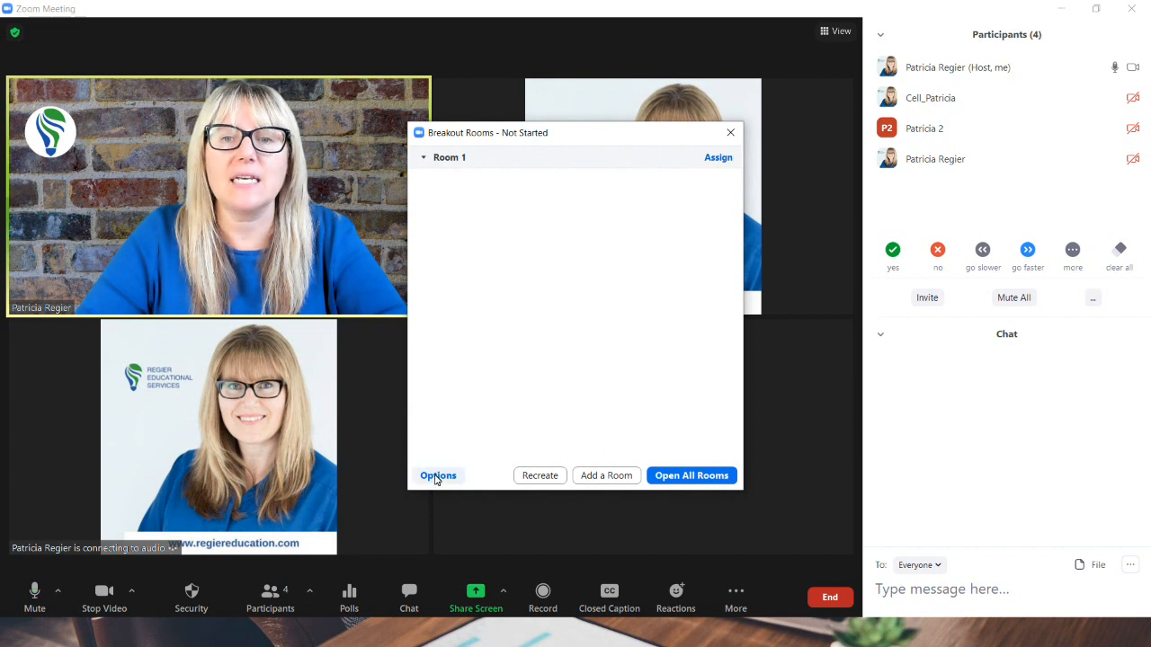
Review the breakout room options, then move the Breakout Rooms window clear of the centre of the gallery
{"action": "left_click", "coordinate": [437, 477]}
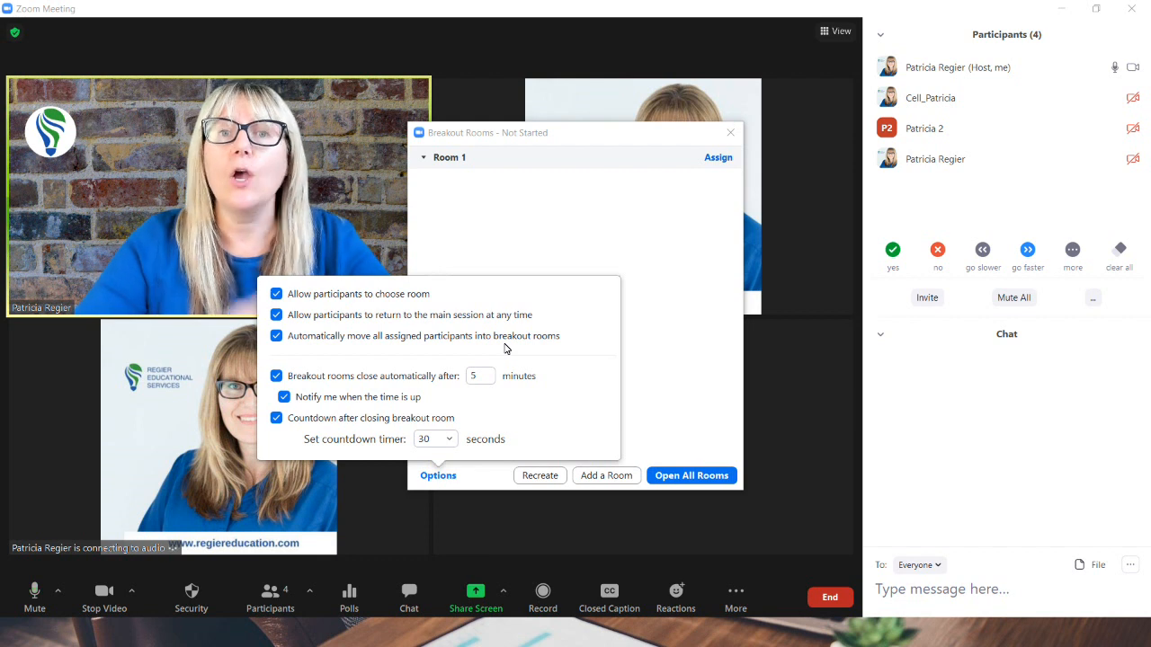
{"action": "left_click", "coordinate": [509, 283]}
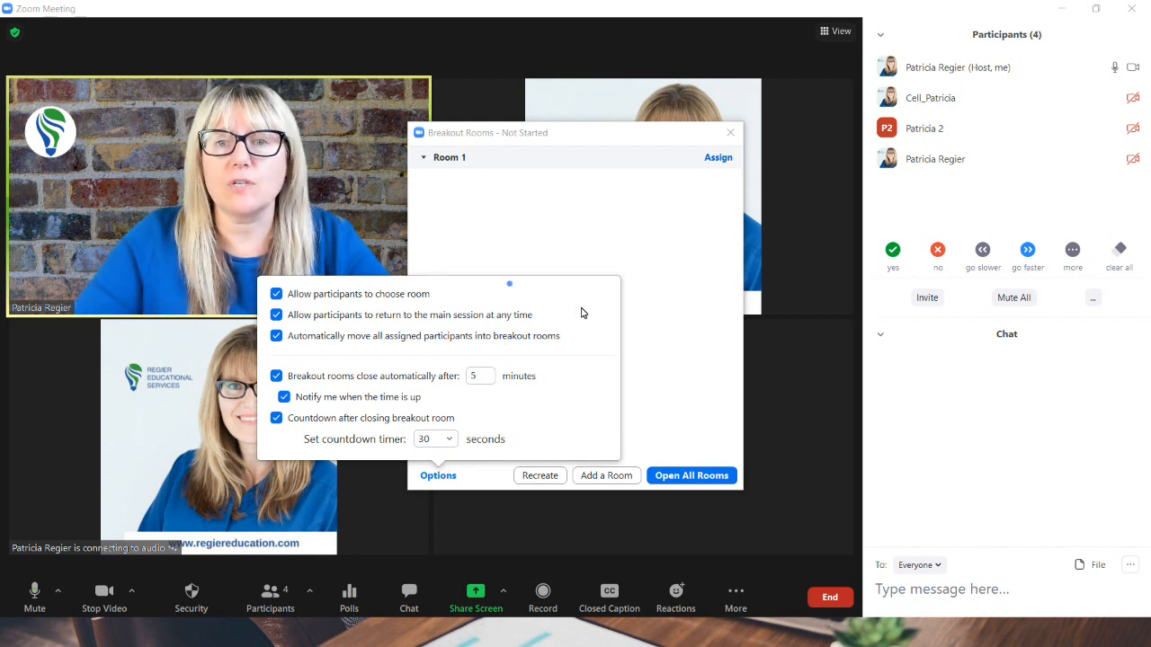
{"action": "left_click", "coordinate": [668, 410]}
{"action": "mouse_move", "coordinate": [618, 157]}
{"action": "left_click_drag", "start_coordinate": [610, 137], "coordinate": [716, 67]}
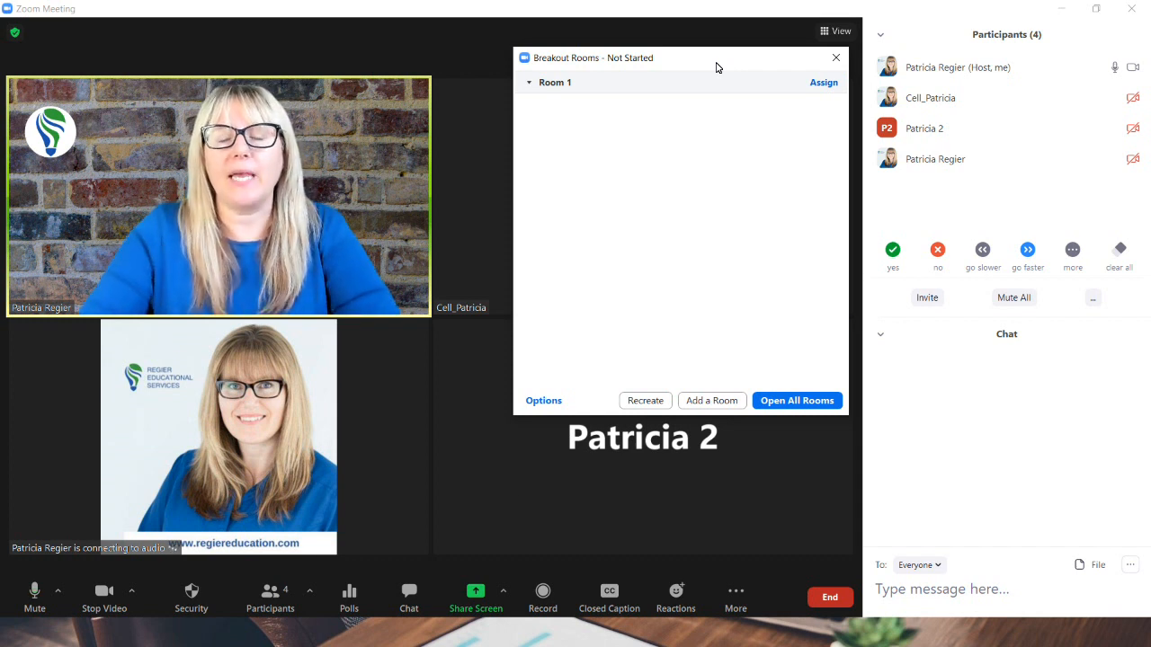
Turn off the breakout room option that allows participants to choose their room
{"action": "left_click", "coordinate": [543, 401]}
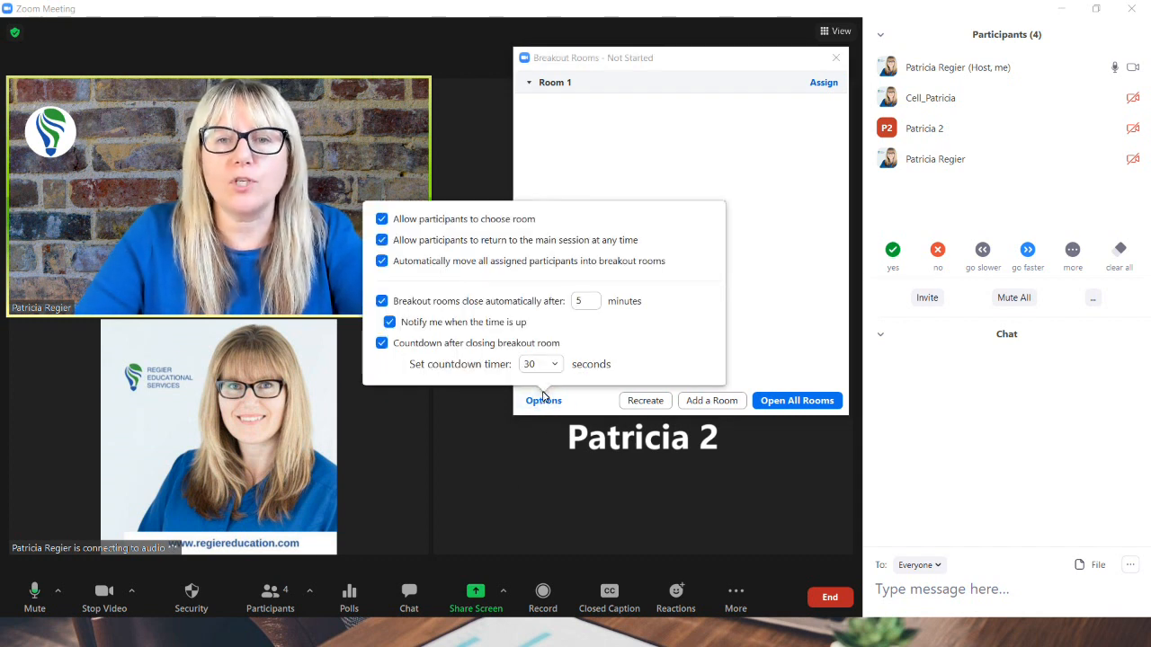
{"action": "left_click", "coordinate": [382, 219]}
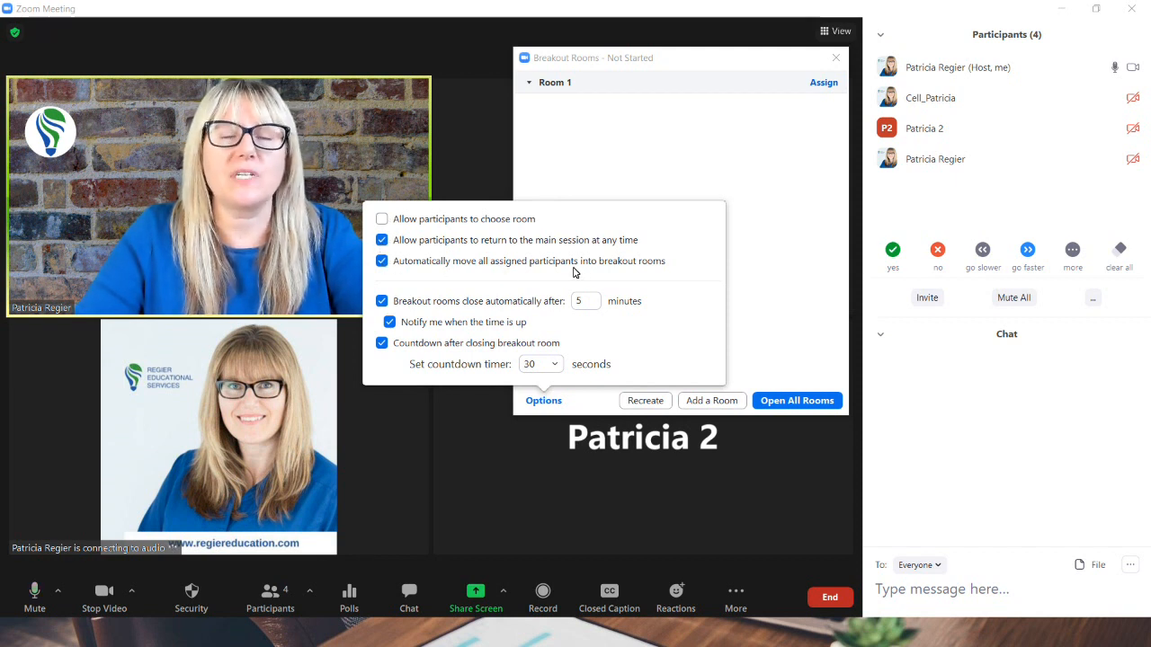
{"action": "left_click", "coordinate": [587, 401]}
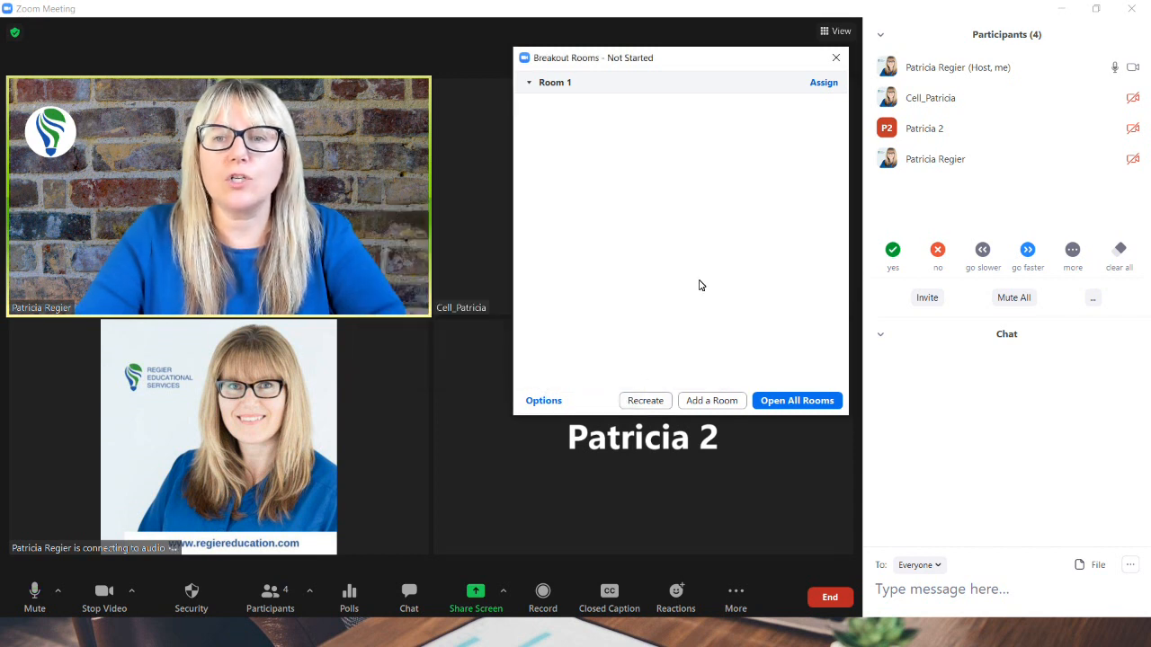
Close and reopen the breakout room setup, and try the automatic assignment choice for recreating one room
{"action": "left_click", "coordinate": [835, 58]}
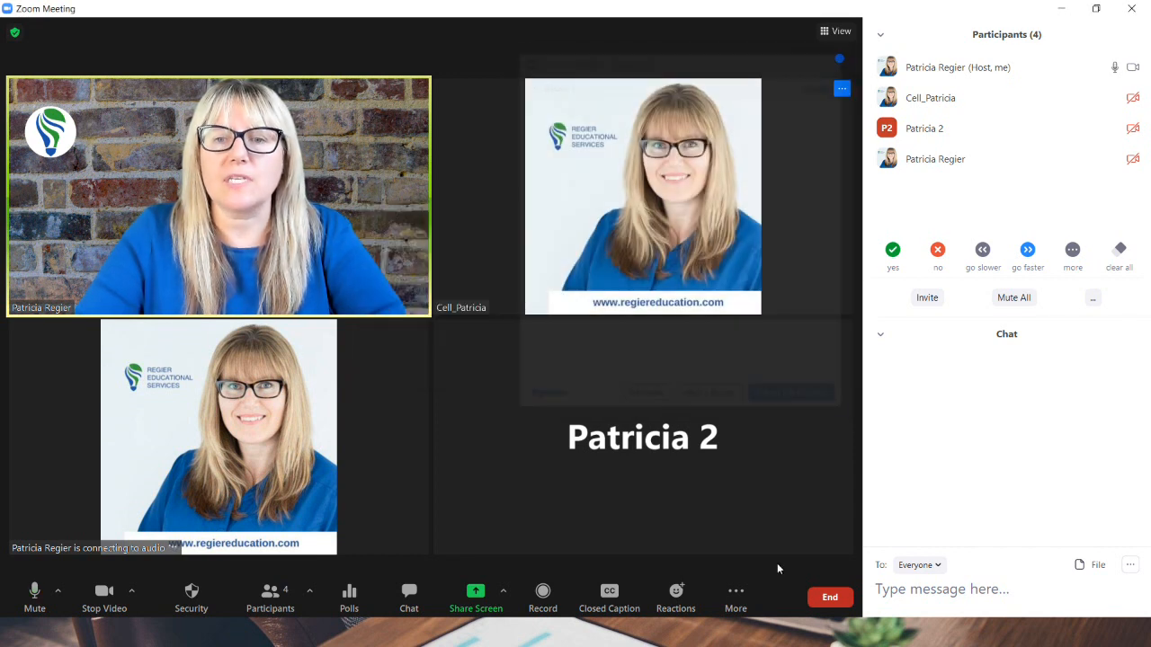
{"action": "left_click", "coordinate": [733, 599]}
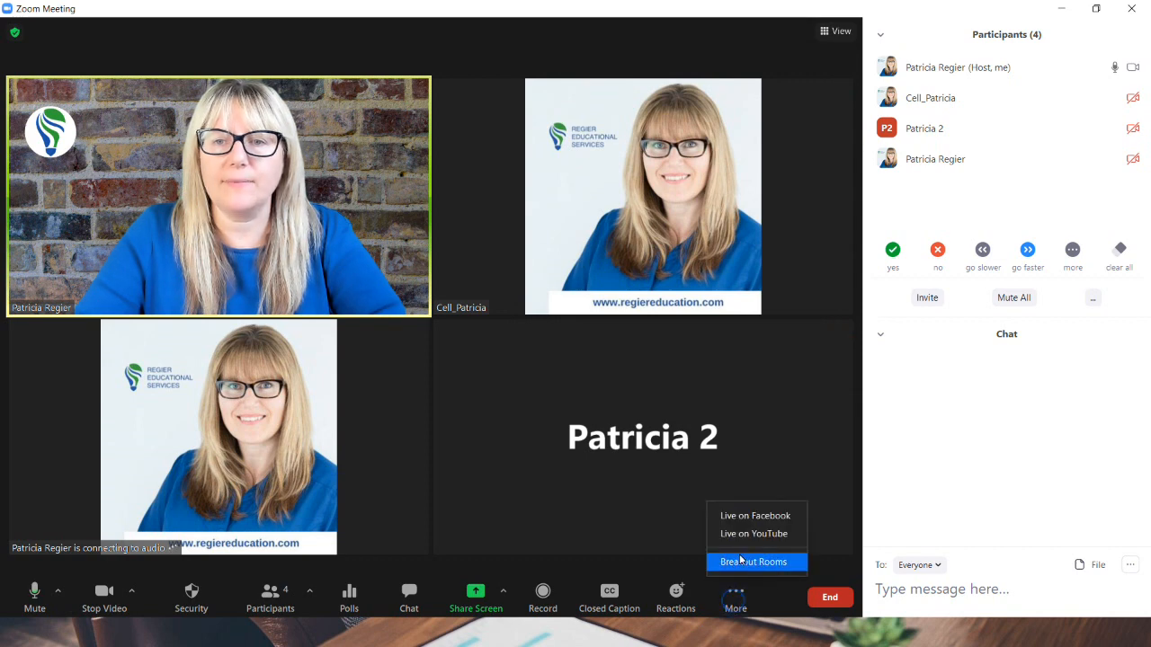
{"action": "left_click", "coordinate": [742, 559]}
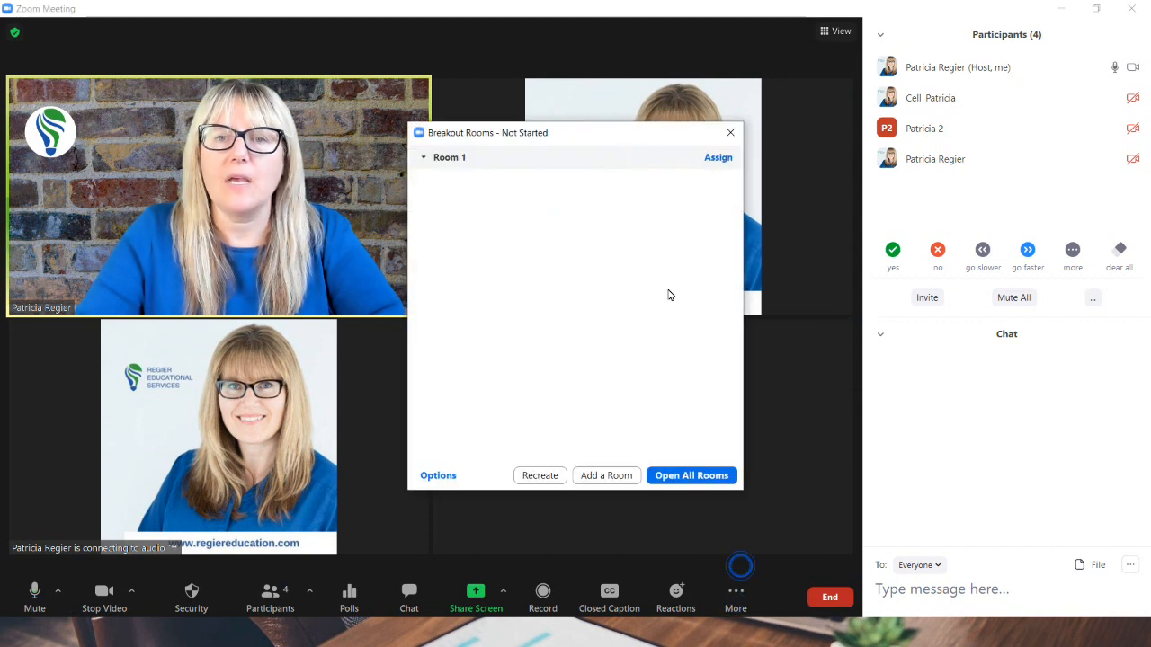
{"action": "left_click", "coordinate": [531, 477]}
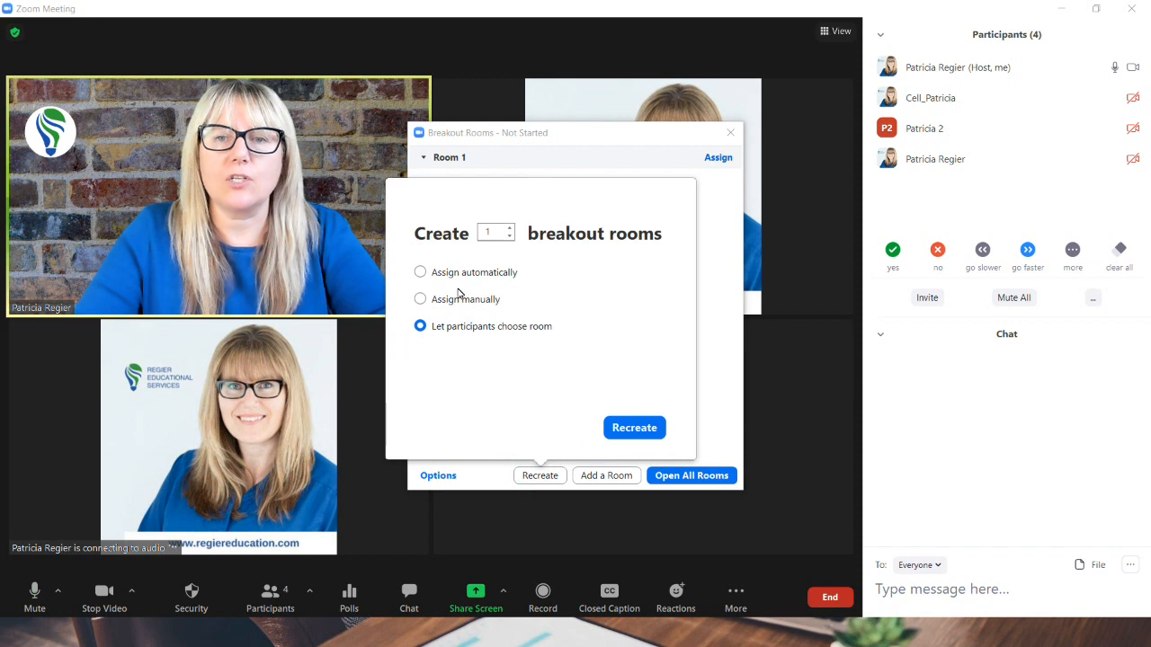
{"action": "left_click", "coordinate": [419, 272]}
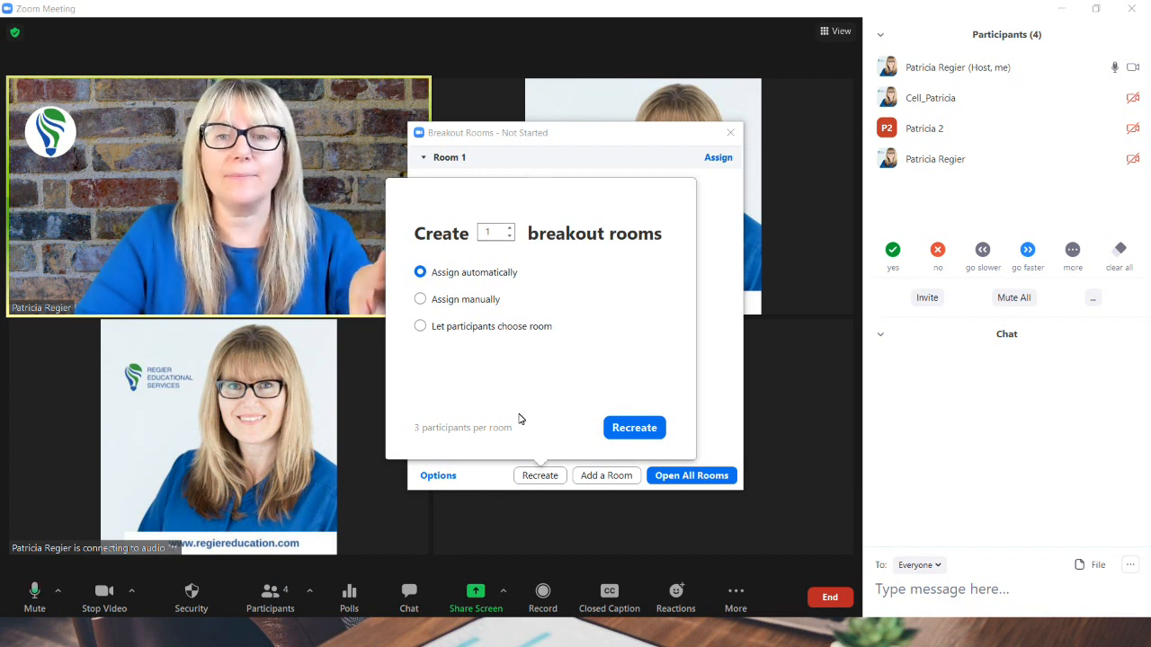
Disable automatically moving assigned participants into breakout rooms, and recreate one room with participants choosing their room
{"action": "left_click", "coordinate": [439, 476]}
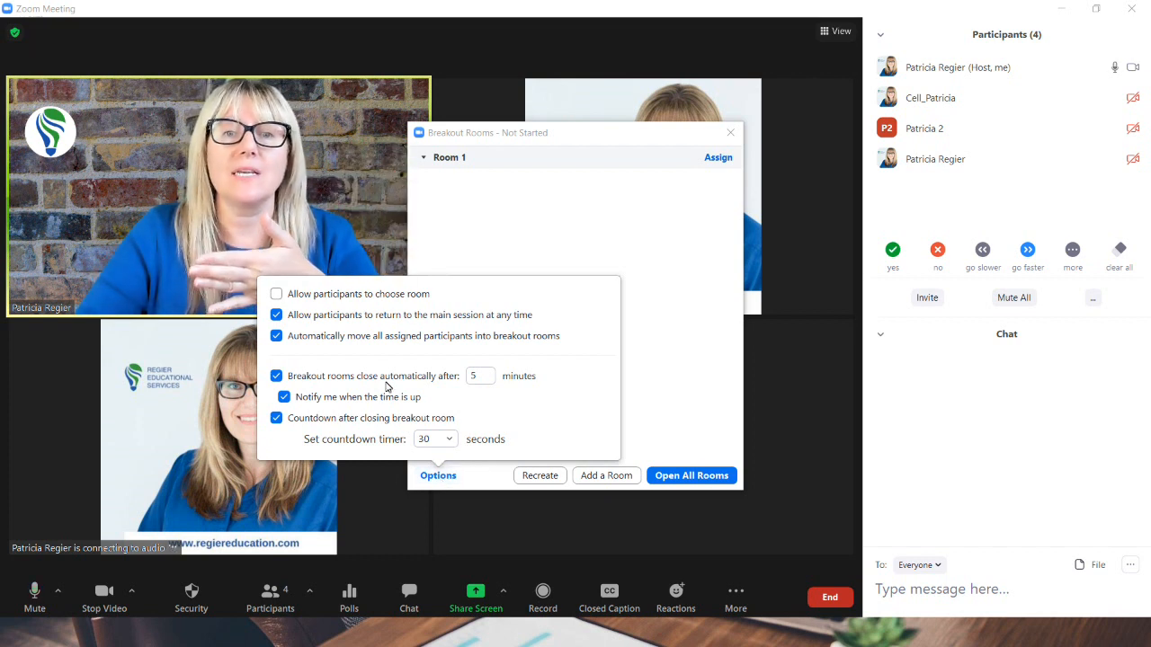
{"action": "left_click", "coordinate": [276, 336]}
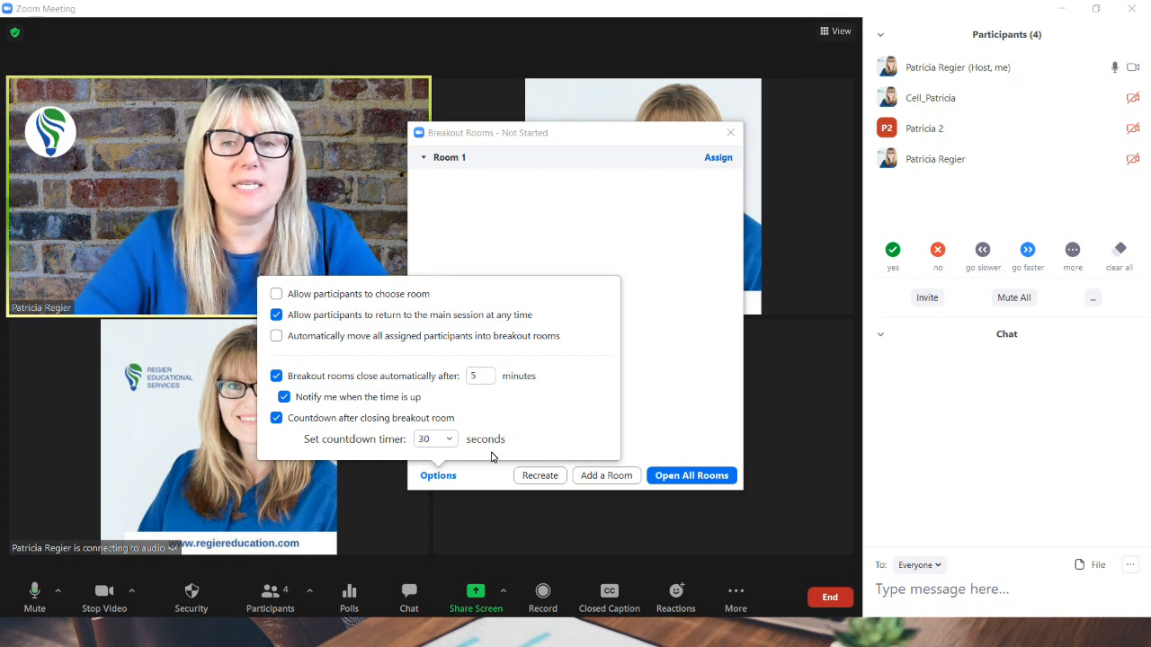
{"action": "left_click", "coordinate": [547, 478]}
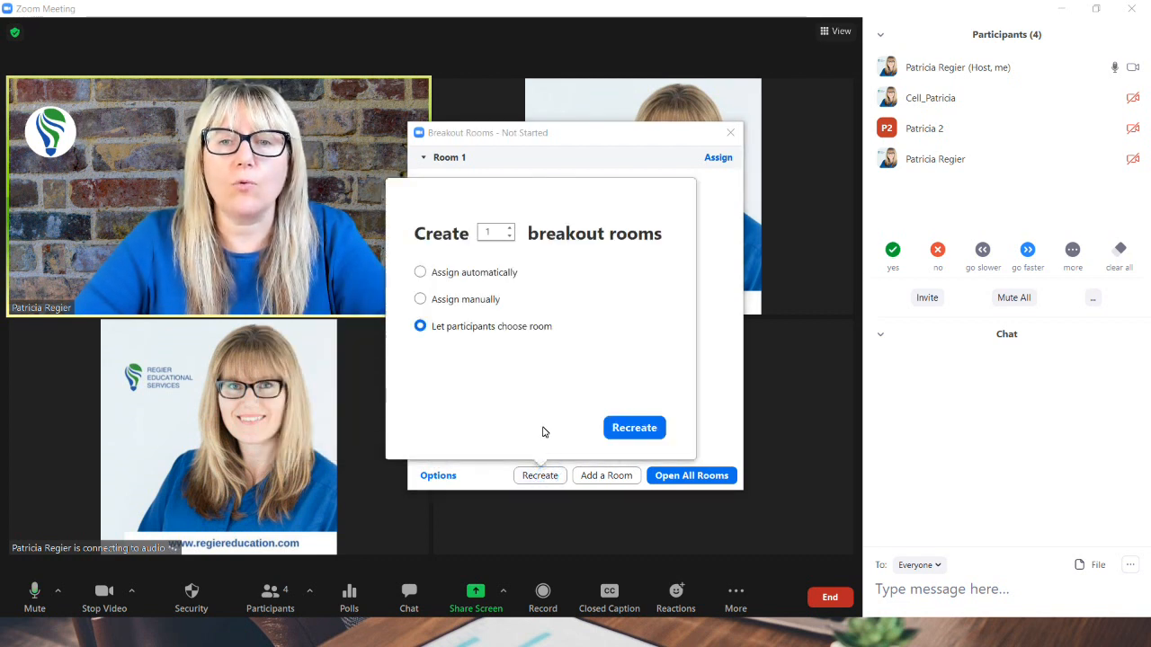
{"action": "left_click", "coordinate": [427, 277]}
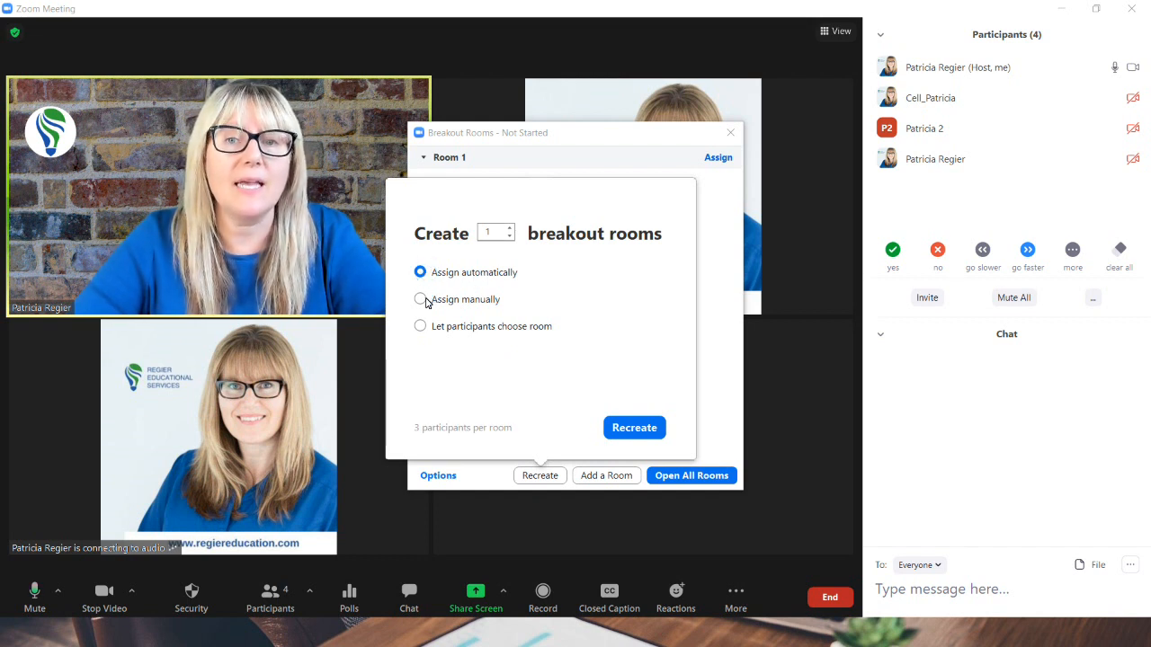
{"action": "left_click", "coordinate": [420, 301]}
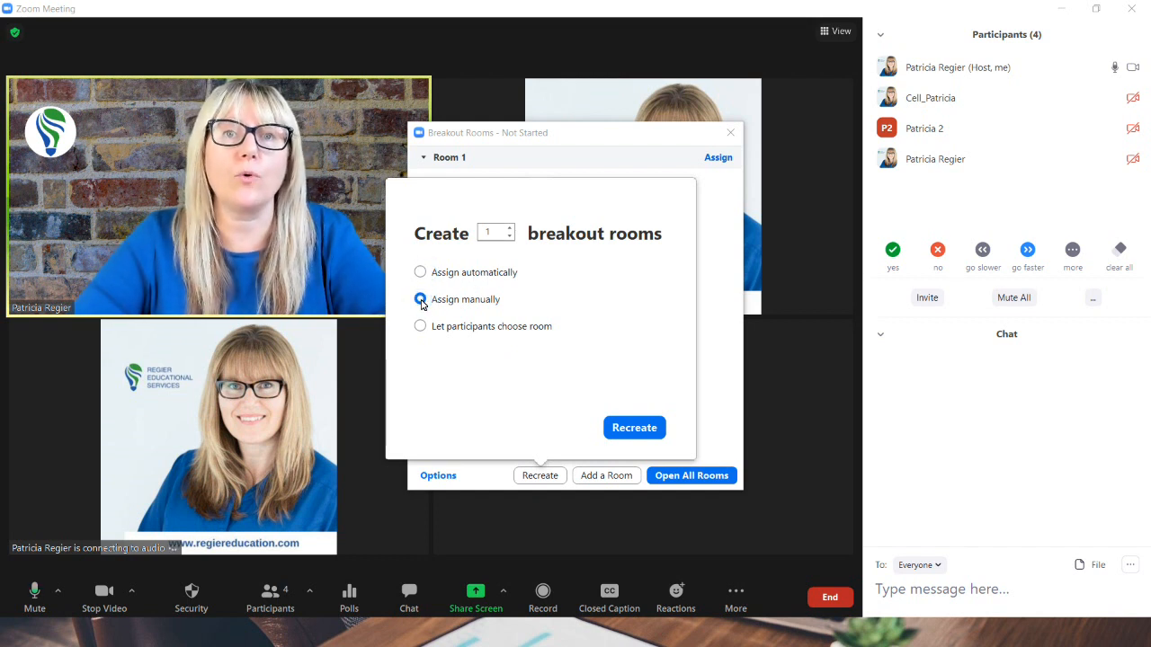
{"action": "left_click", "coordinate": [421, 326]}
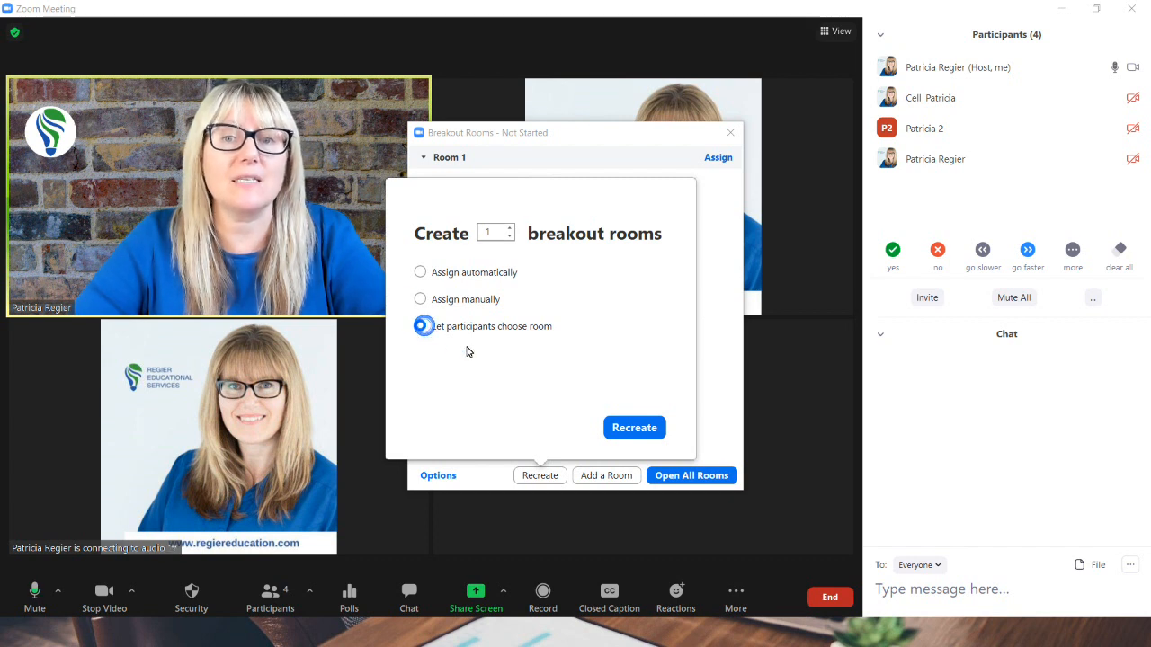
{"action": "left_click", "coordinate": [635, 429]}
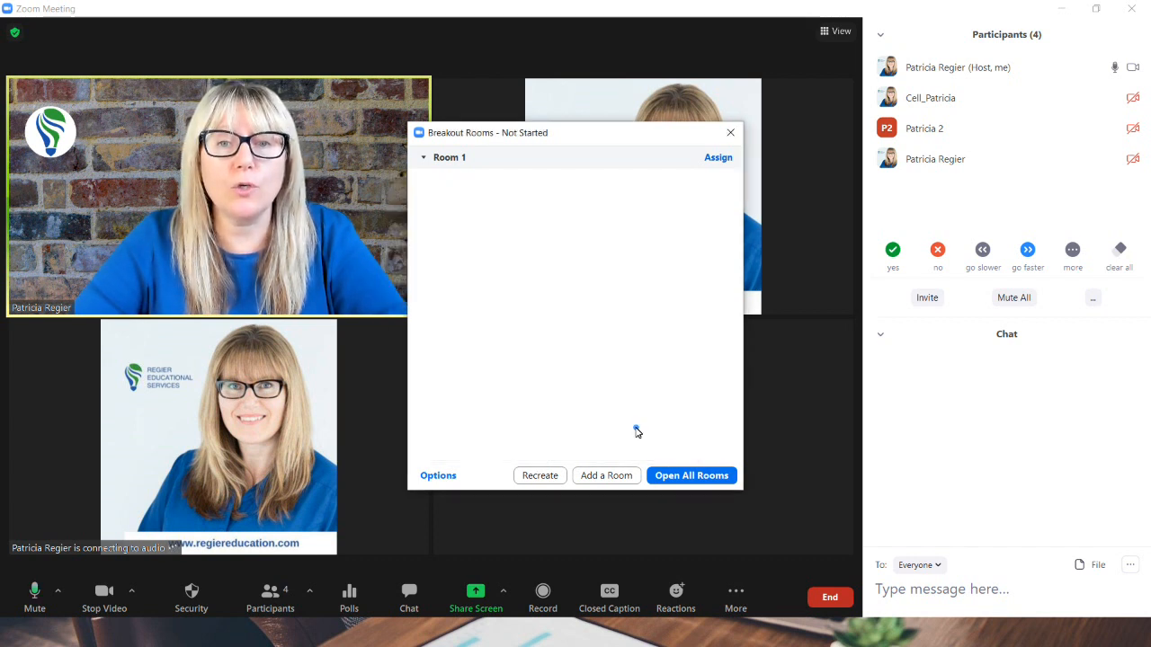
Add a second breakout room and rename the first one "Leadership Style 1"
{"action": "left_click", "coordinate": [593, 479]}
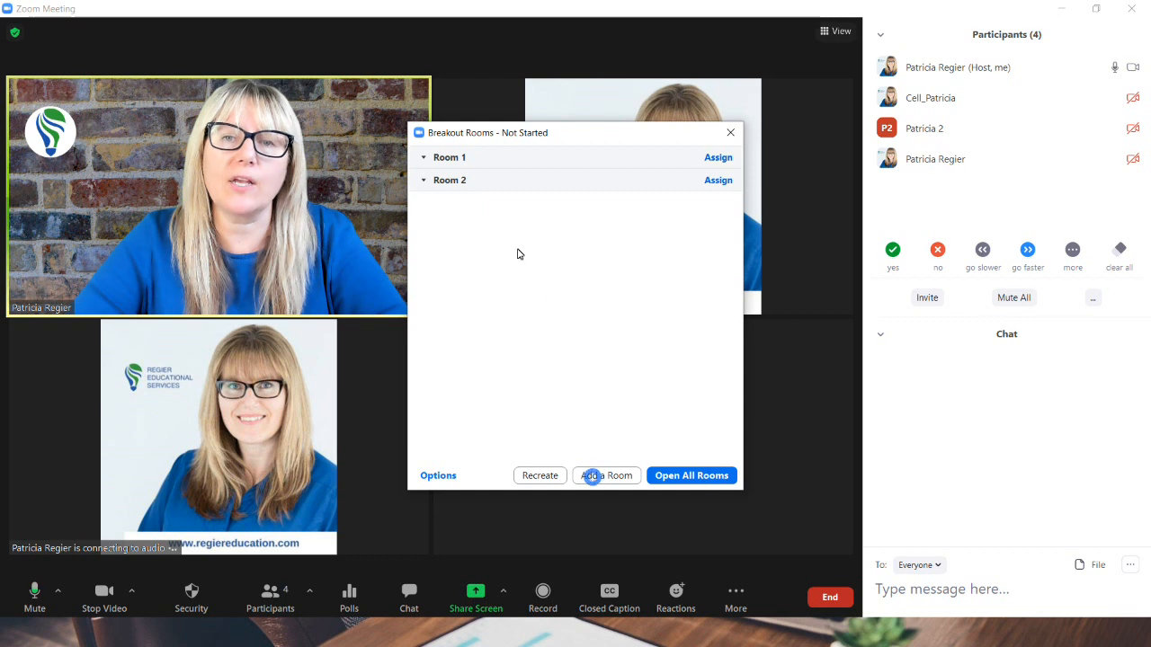
{"action": "mouse_move", "coordinate": [609, 160]}
{"action": "left_click", "coordinate": [557, 158]}
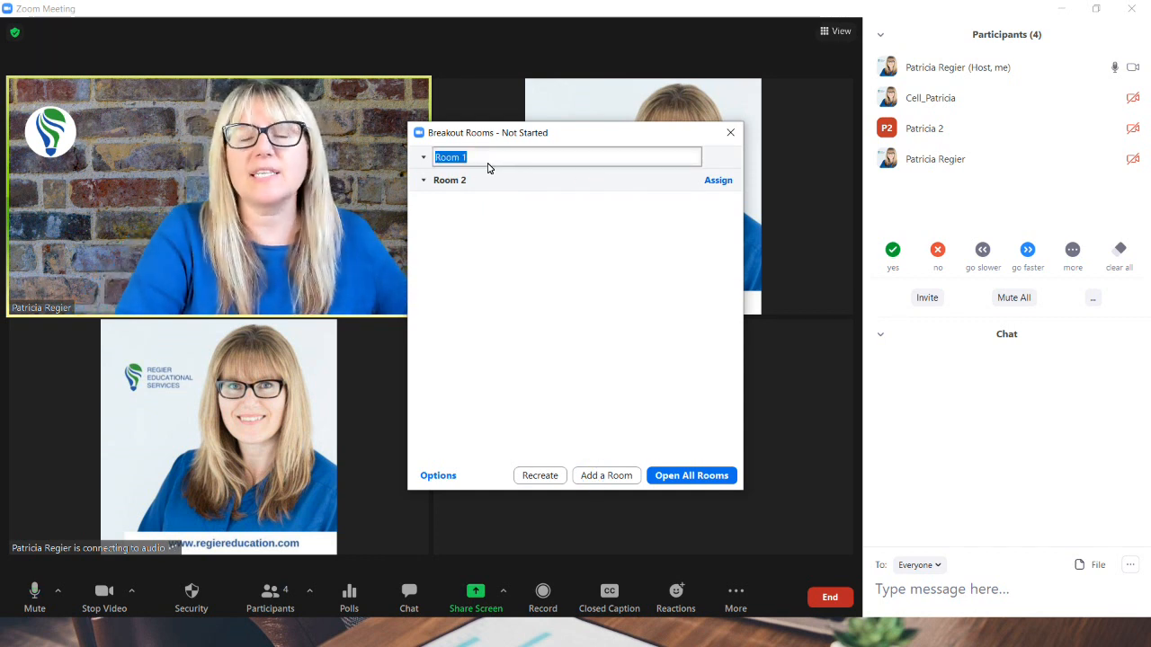
{"action": "type", "text": "Leadership"}
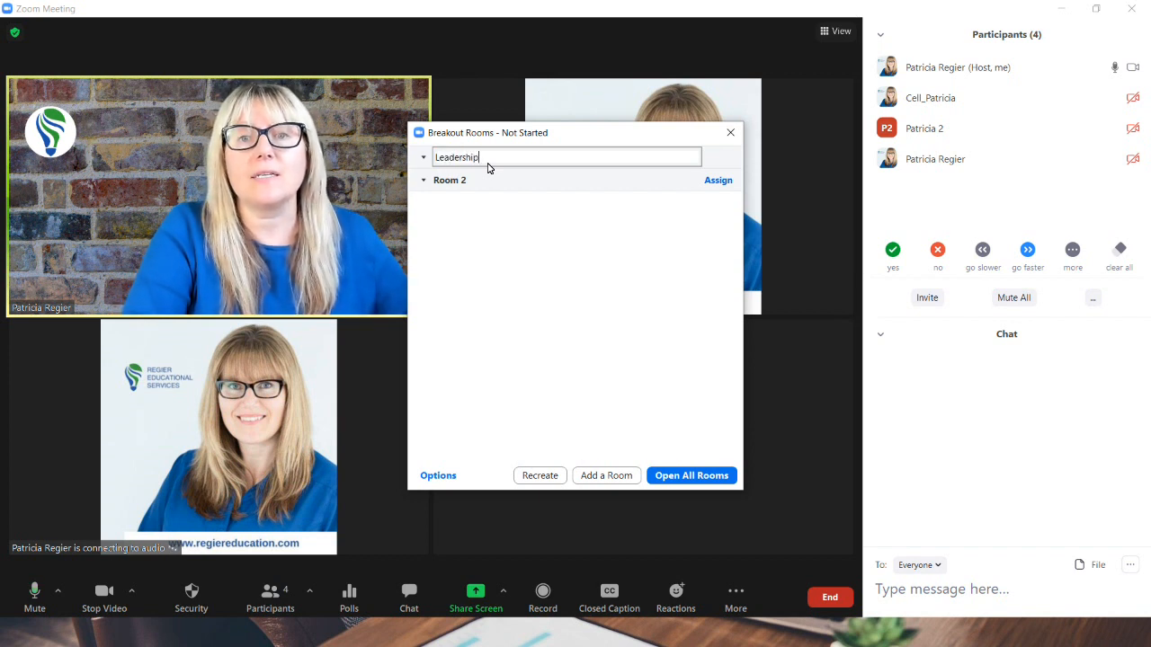
{"action": "type", "text": " Style 1"}
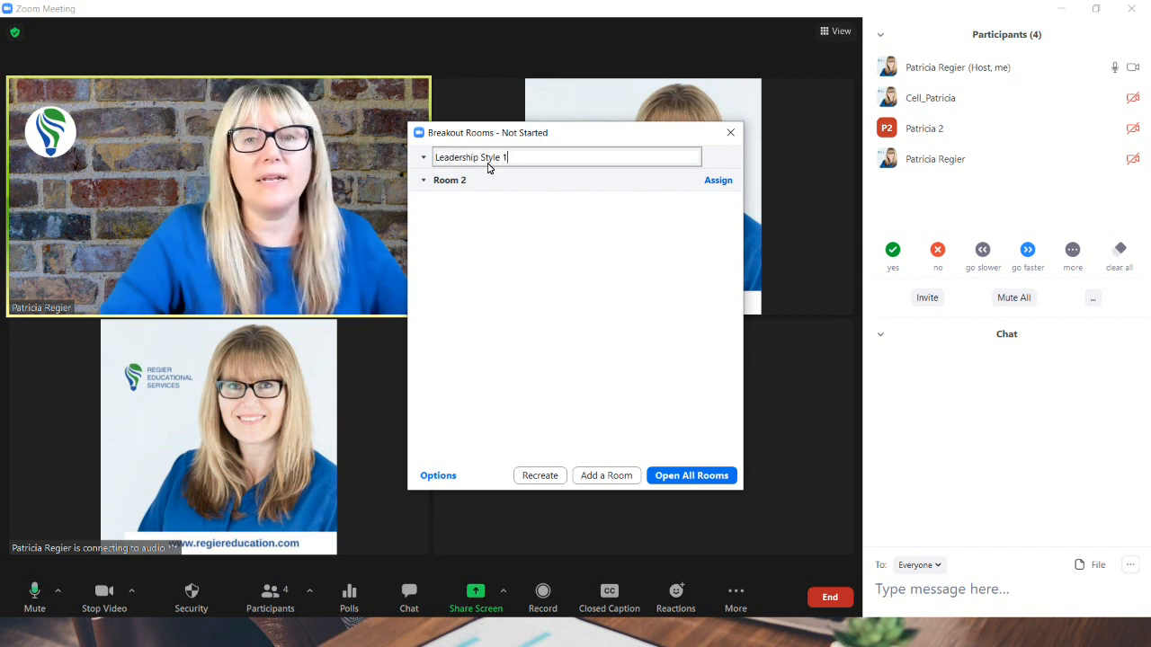
{"action": "left_click", "coordinate": [477, 178]}
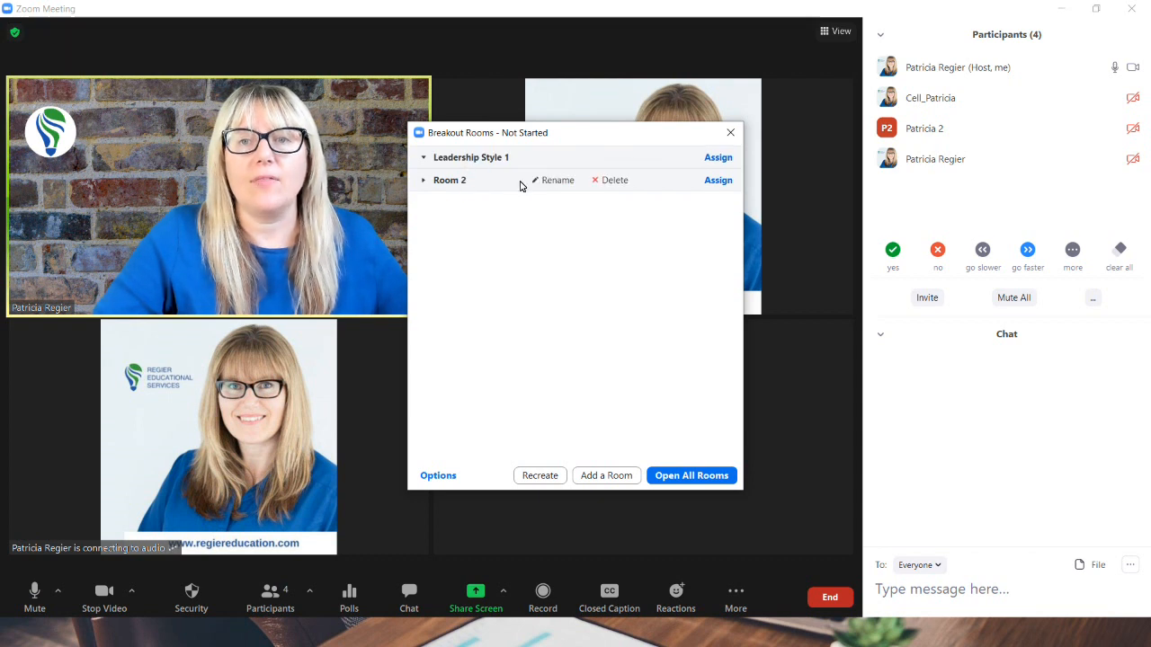
Rename the second breakout room "Leadership Style 2" and add a third one named "Leadership Style 3"
{"action": "left_click", "coordinate": [552, 182]}
{"action": "type", "text": "Lea"}
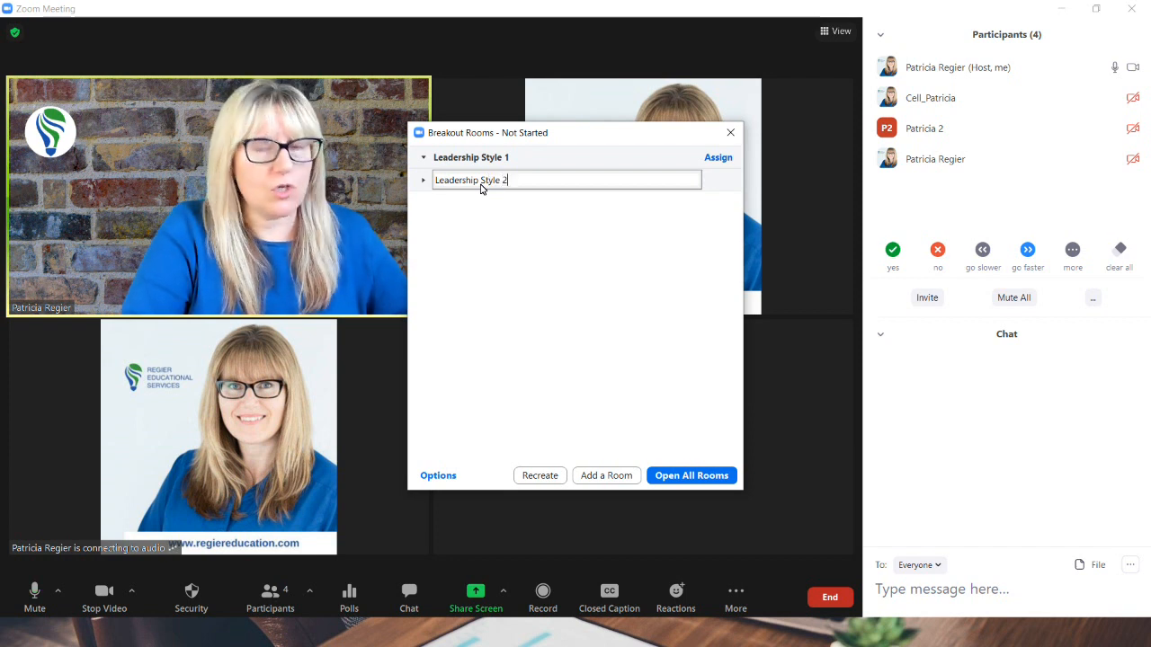
{"action": "type", "text": "dership Style 2"}
{"action": "left_click", "coordinate": [604, 476]}
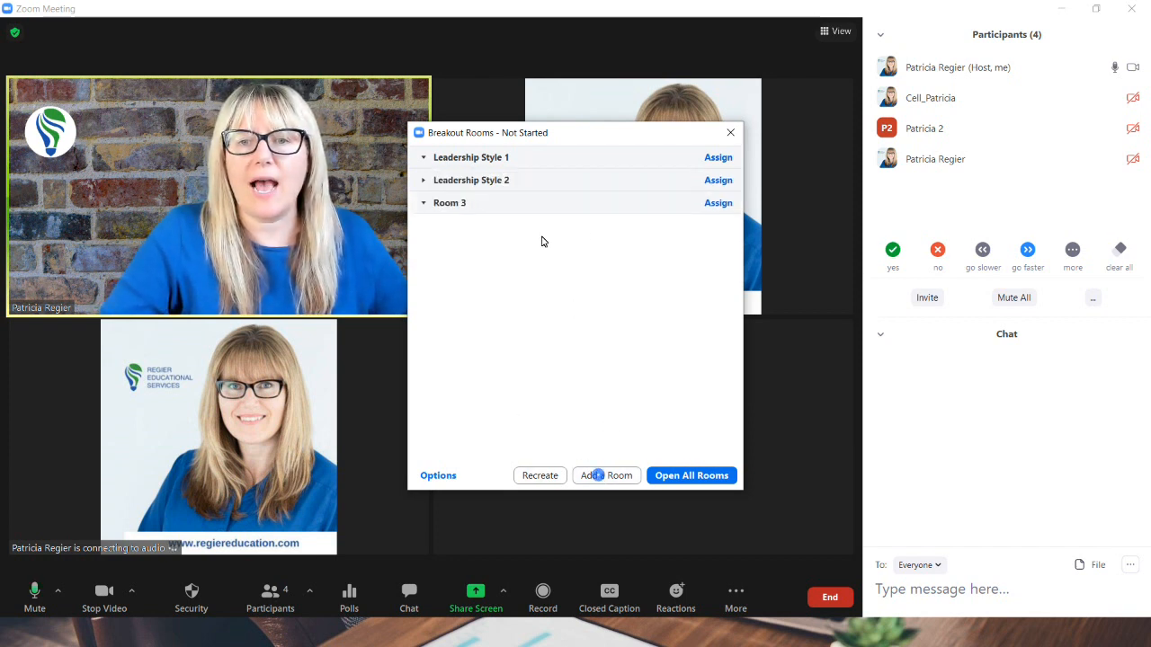
{"action": "left_click", "coordinate": [543, 202]}
{"action": "type", "text": "Leadership Style"}
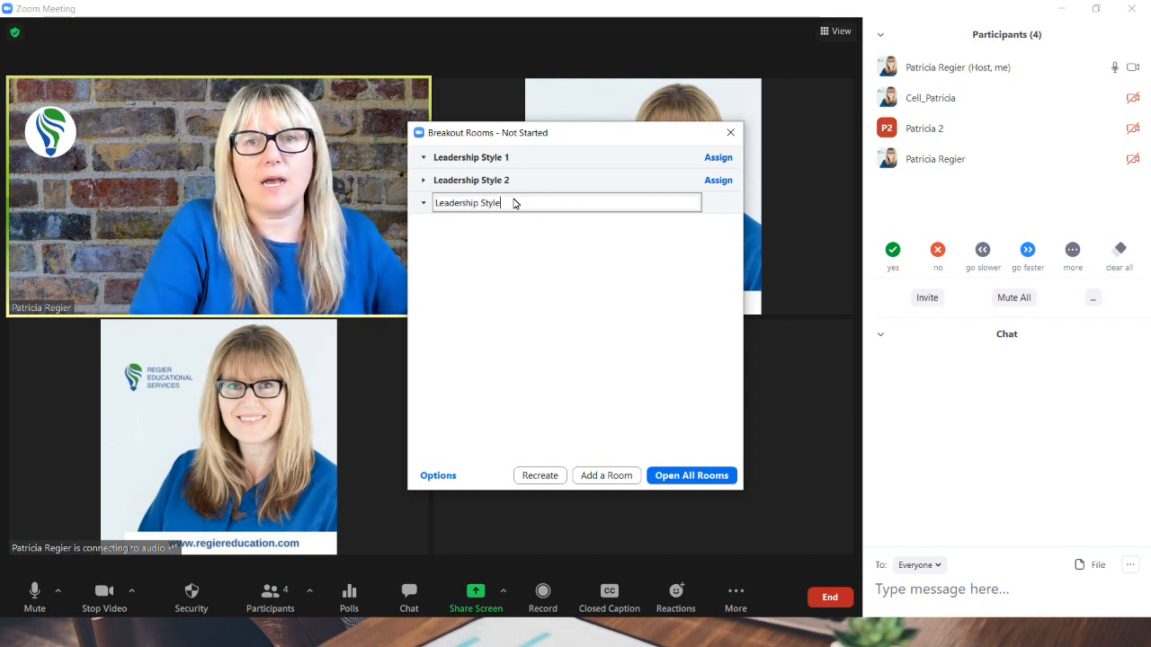
Add a fourth breakout room and name it "Co-Host Room"
{"action": "left_click", "coordinate": [602, 476]}
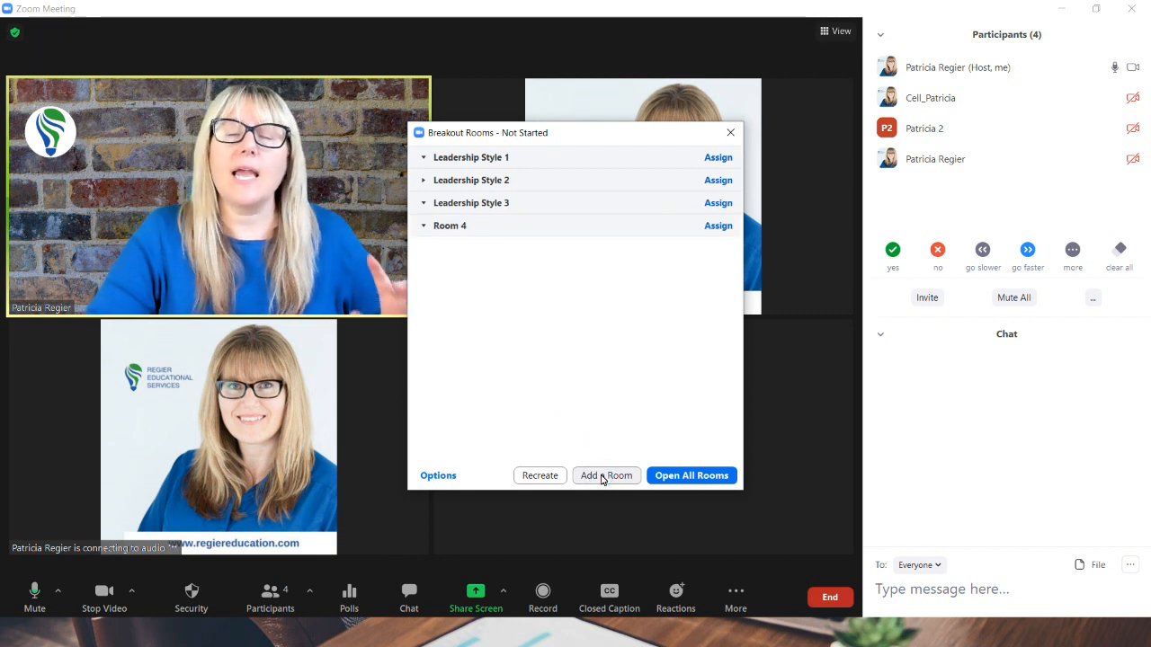
{"action": "mouse_move", "coordinate": [465, 225]}
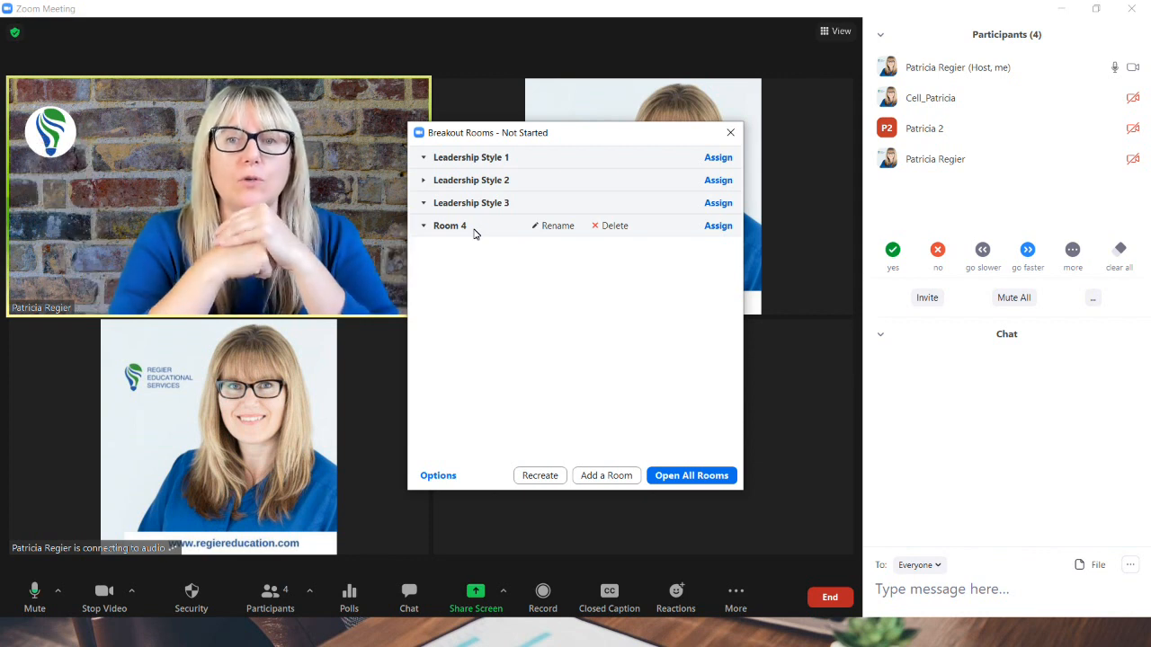
{"action": "left_click", "coordinate": [551, 226]}
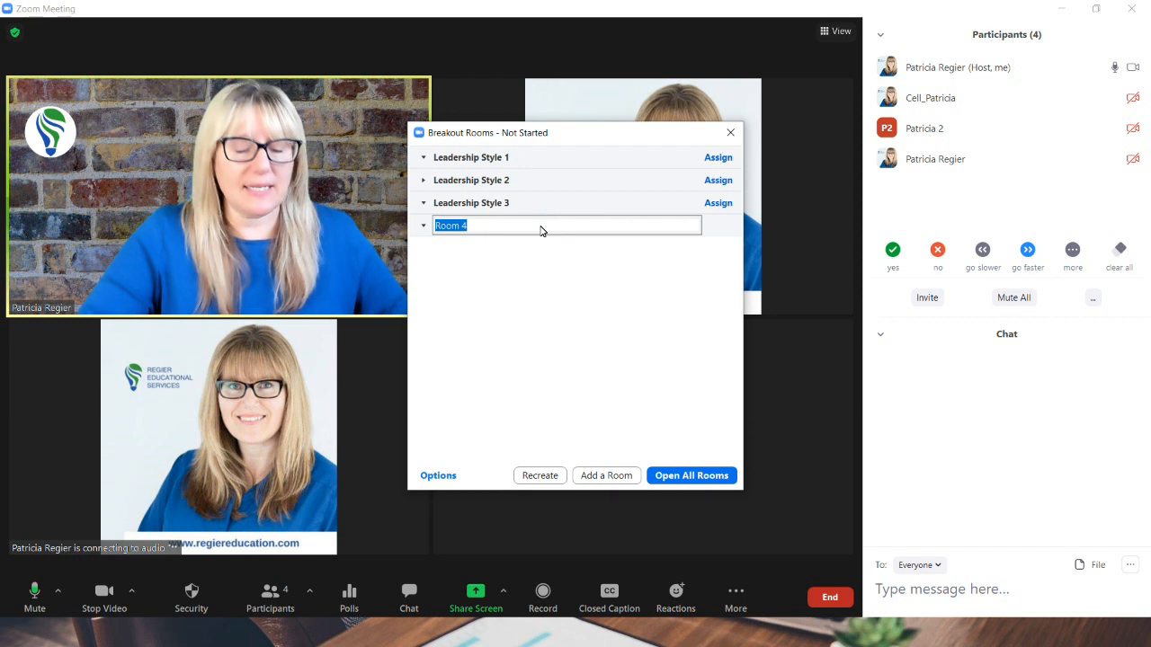
{"action": "type", "text": "Co-Host"}
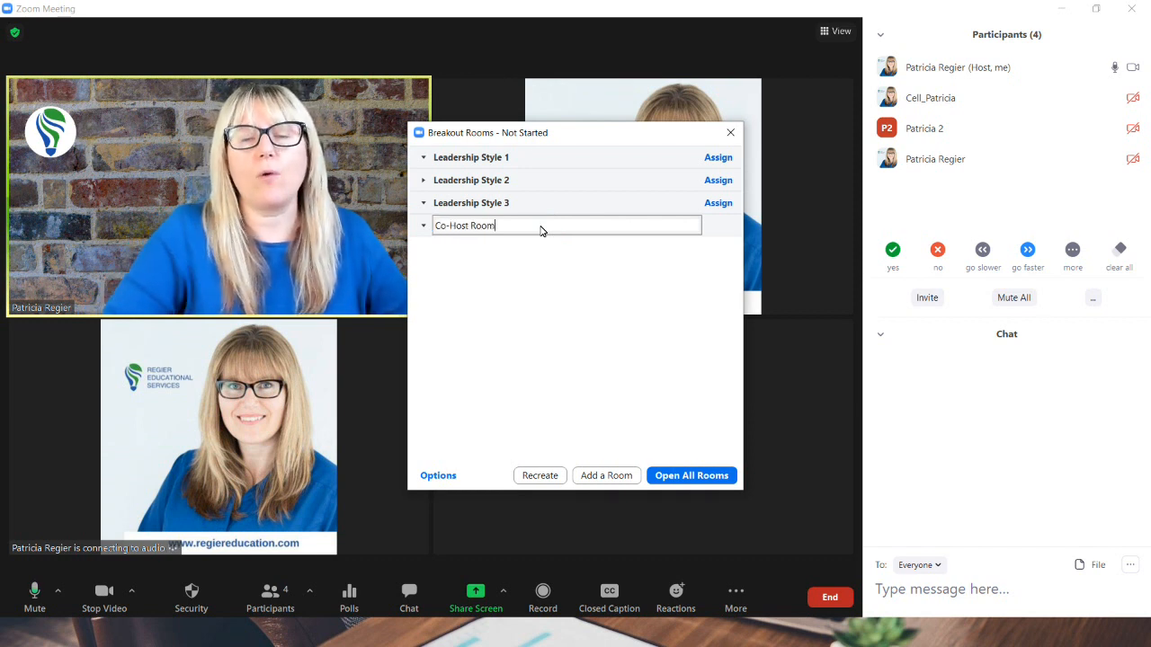
{"action": "left_click", "coordinate": [497, 293]}
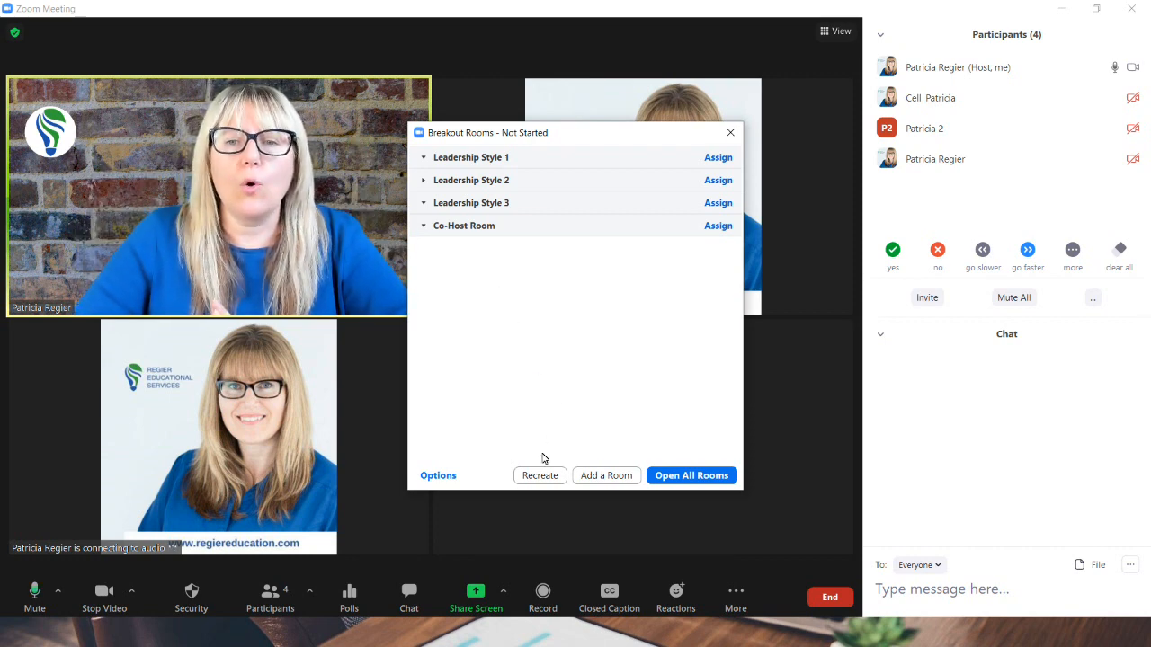
Check the breakout room options and open all the breakout rooms
{"action": "left_click", "coordinate": [438, 474]}
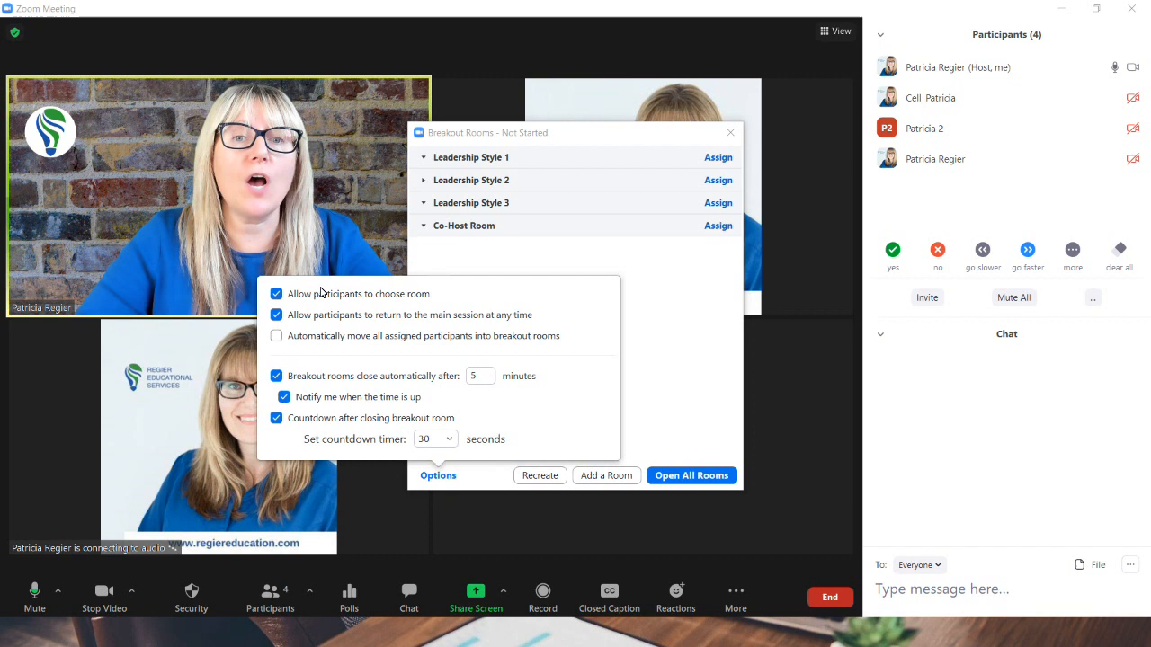
{"action": "left_click", "coordinate": [661, 413]}
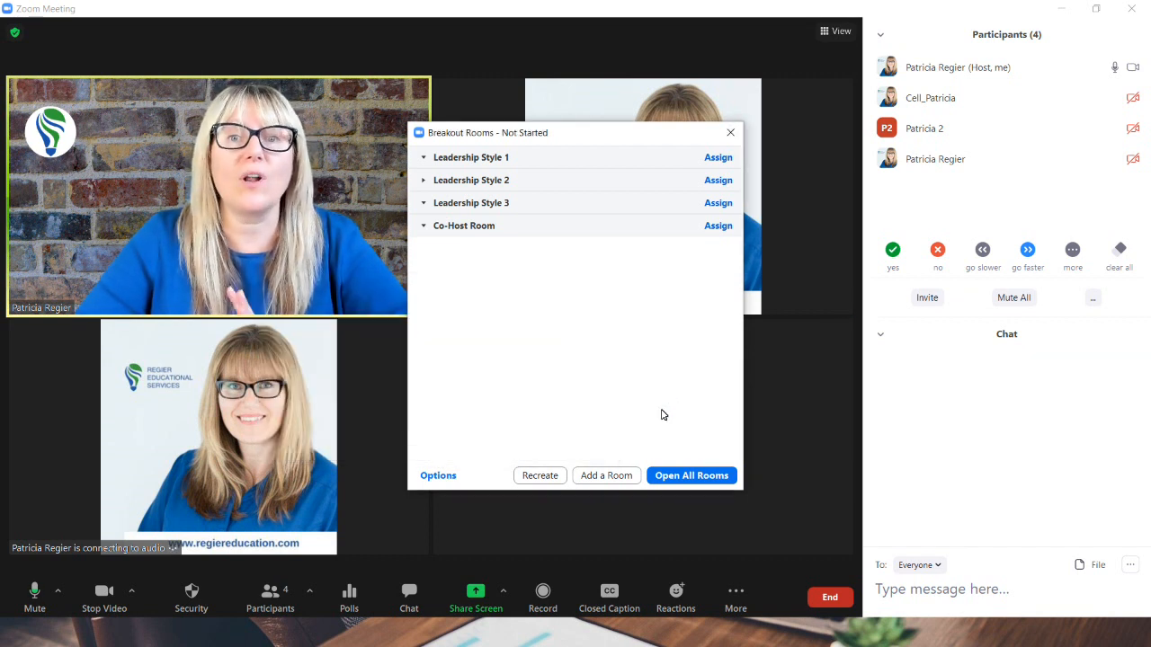
{"action": "left_click", "coordinate": [682, 477]}
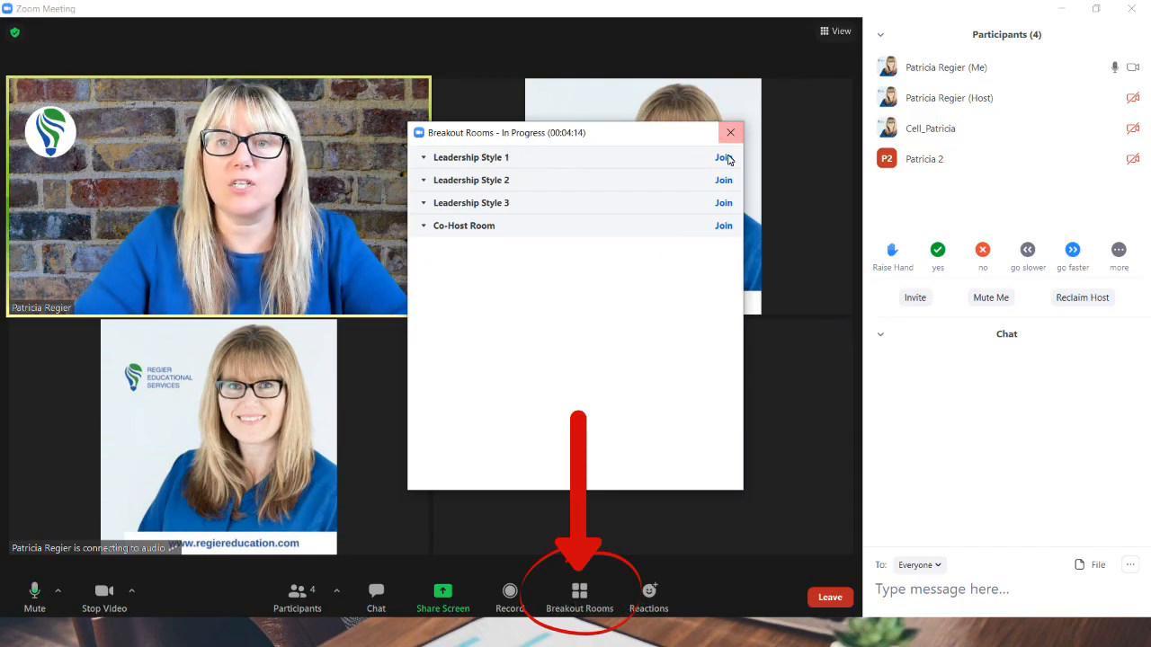
Join the Leadership Style 1 breakout room as a participant and maximize the meeting window
{"action": "left_click", "coordinate": [724, 158]}
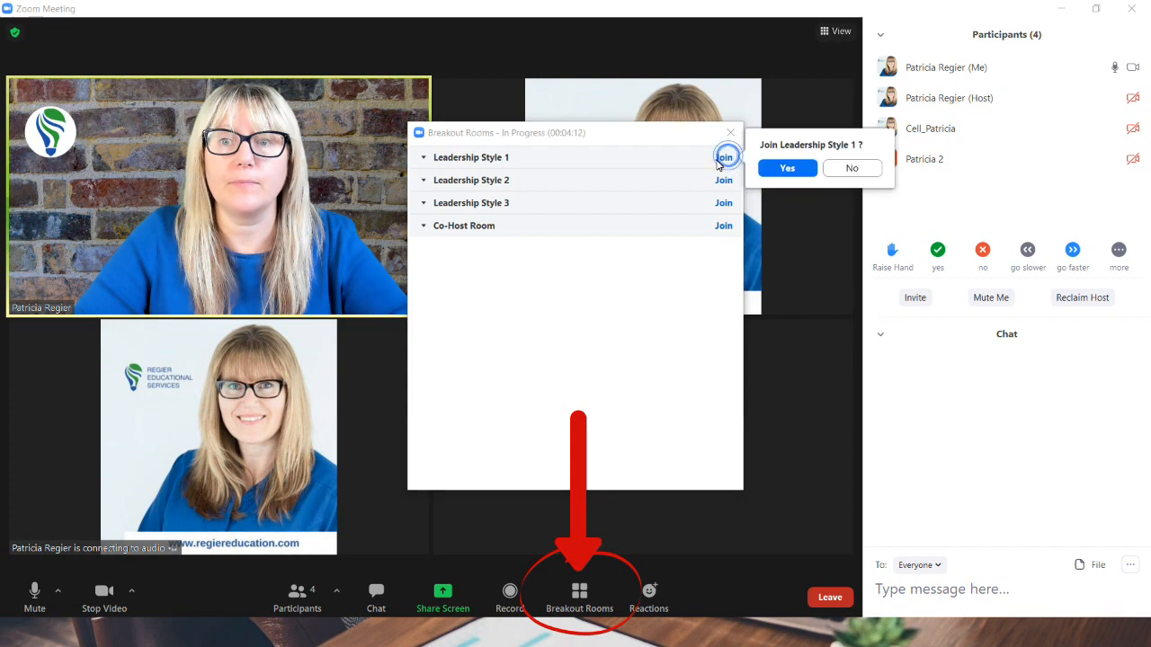
{"action": "left_click", "coordinate": [786, 170]}
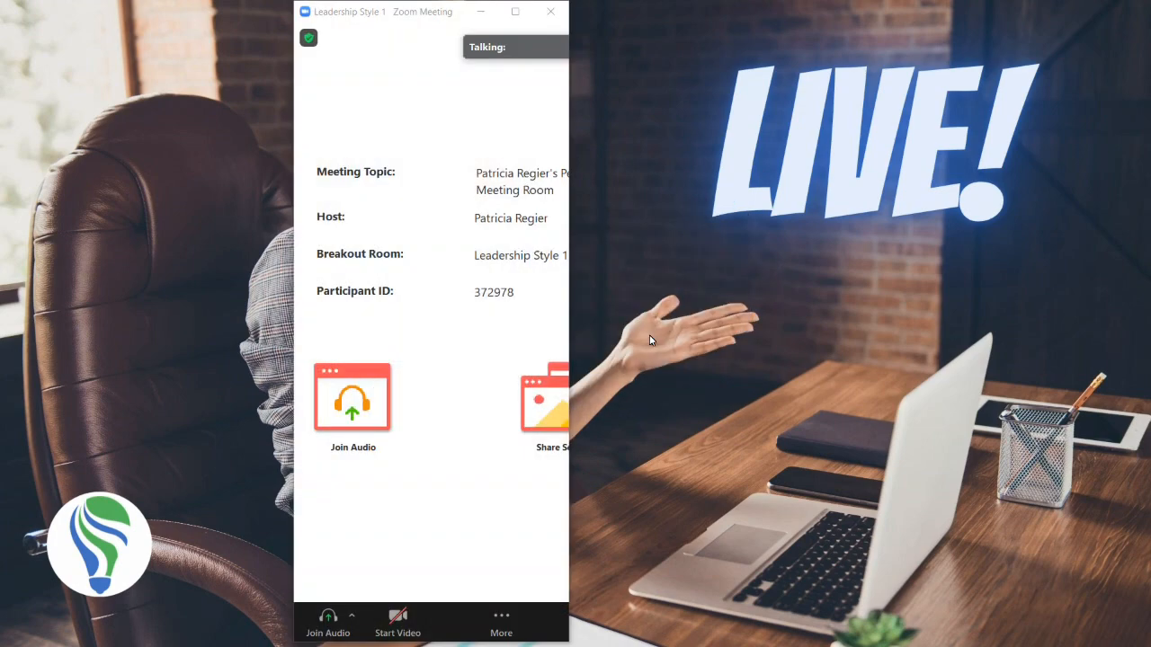
{"action": "left_click", "coordinate": [514, 12]}
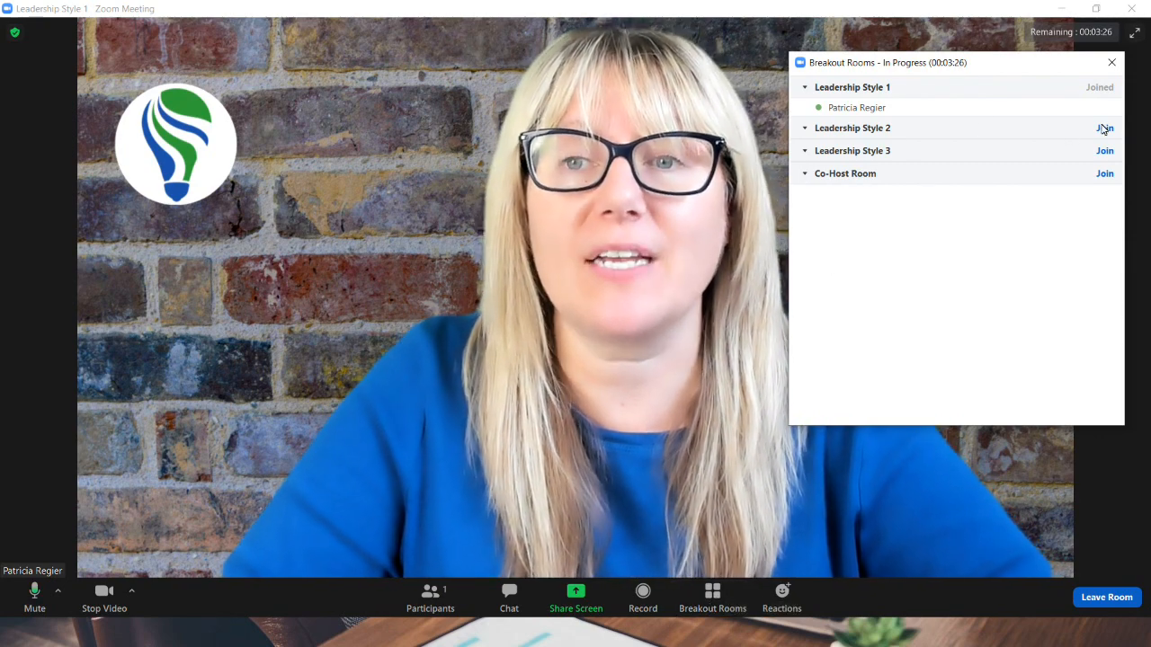
Switch to the Leadership Style 2 breakout room and maximize the meeting window
{"action": "left_click", "coordinate": [1104, 129]}
{"action": "left_click", "coordinate": [971, 137]}
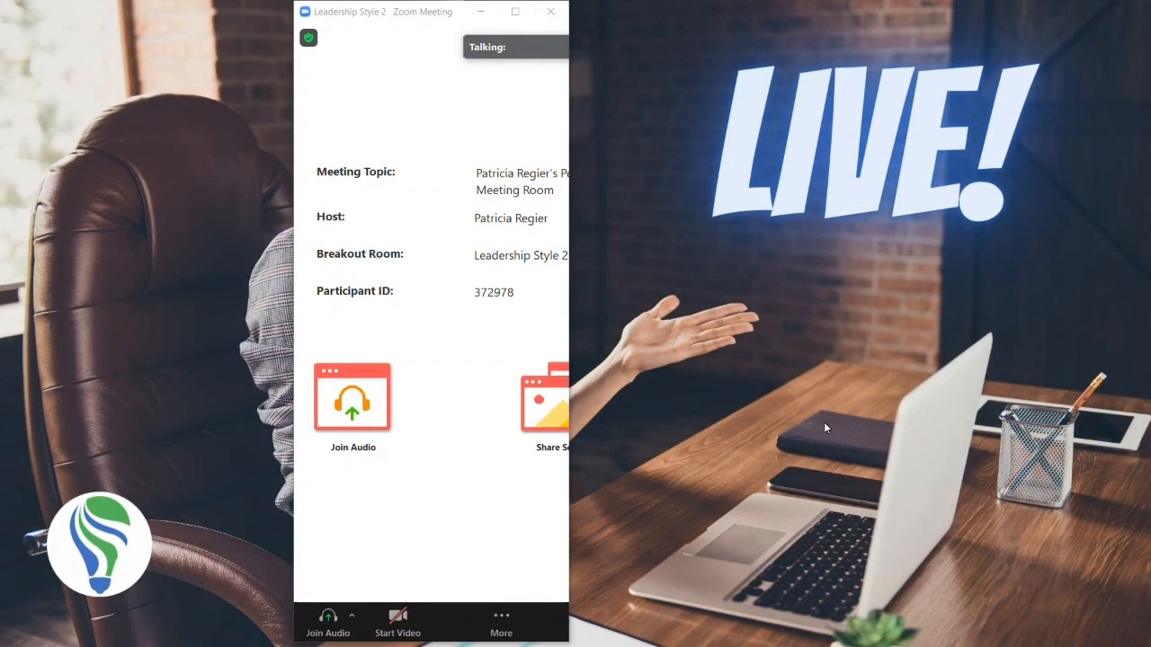
{"action": "left_click", "coordinate": [515, 12]}
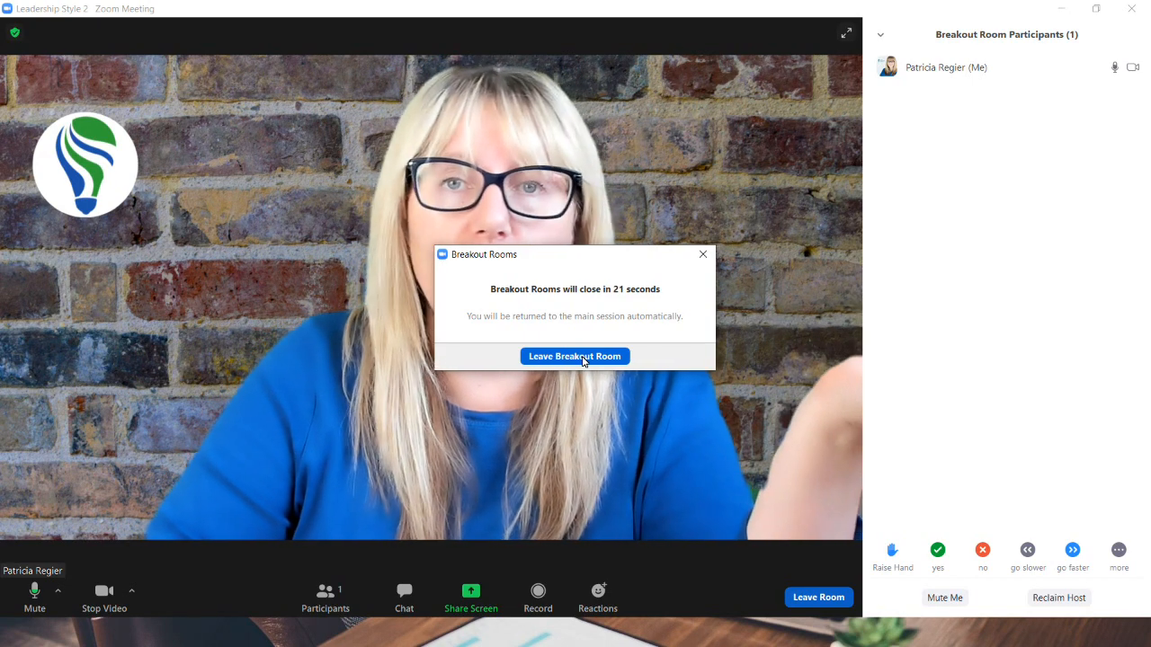
Move the closing notice aside, leave the breakout room for the main session and maximize the meeting window
{"action": "left_click_drag", "start_coordinate": [612, 267], "coordinate": [822, 189]}
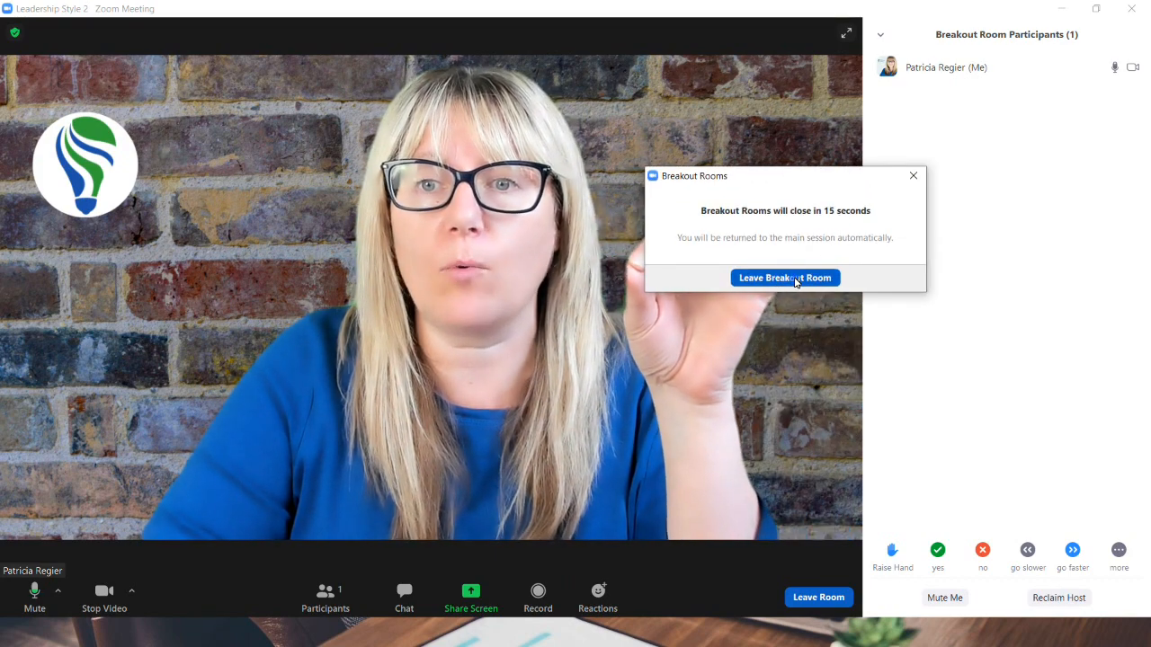
{"action": "left_click", "coordinate": [795, 279]}
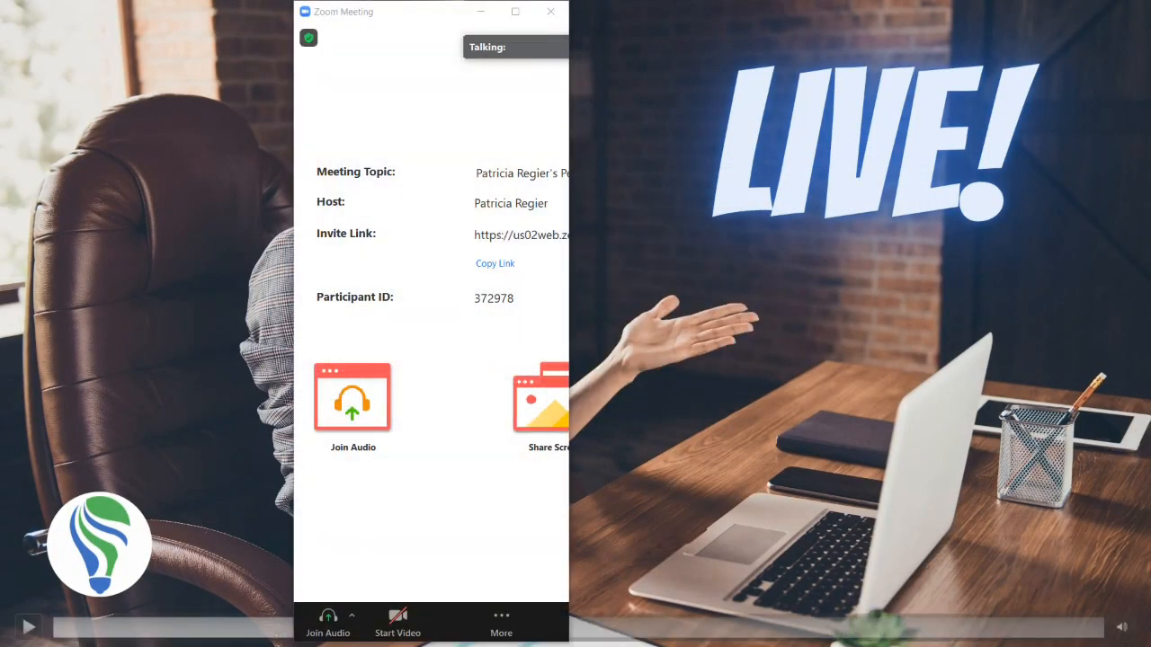
{"action": "left_click", "coordinate": [515, 11]}
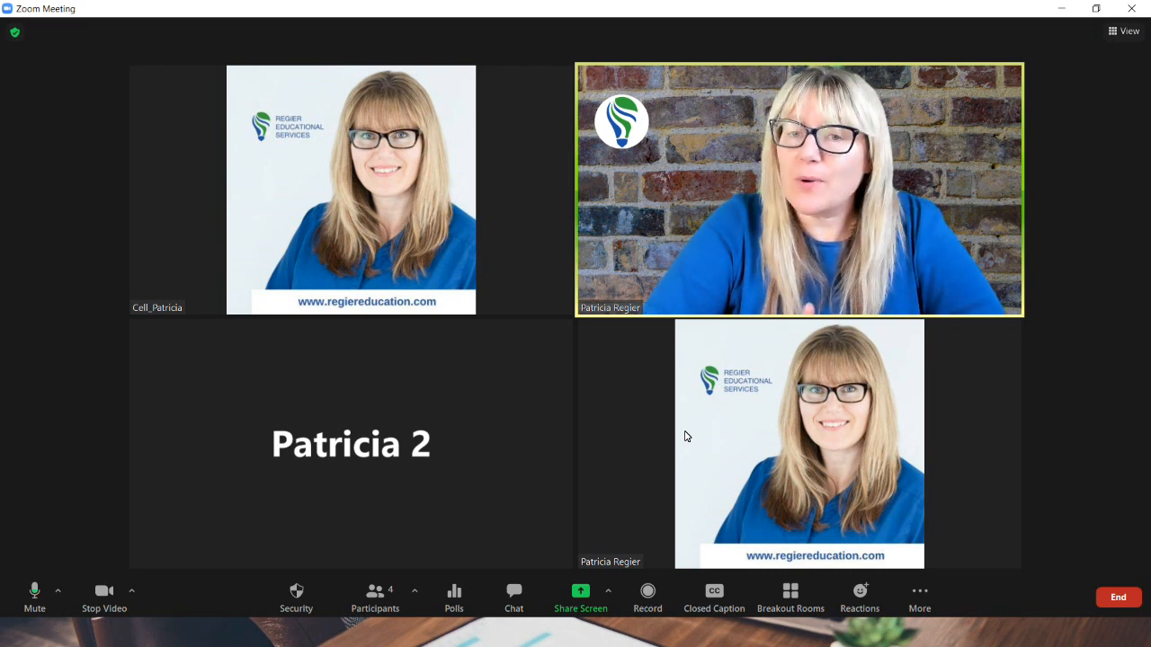
Recreate the four breakout rooms with participants assigned manually
{"action": "left_click", "coordinate": [790, 593]}
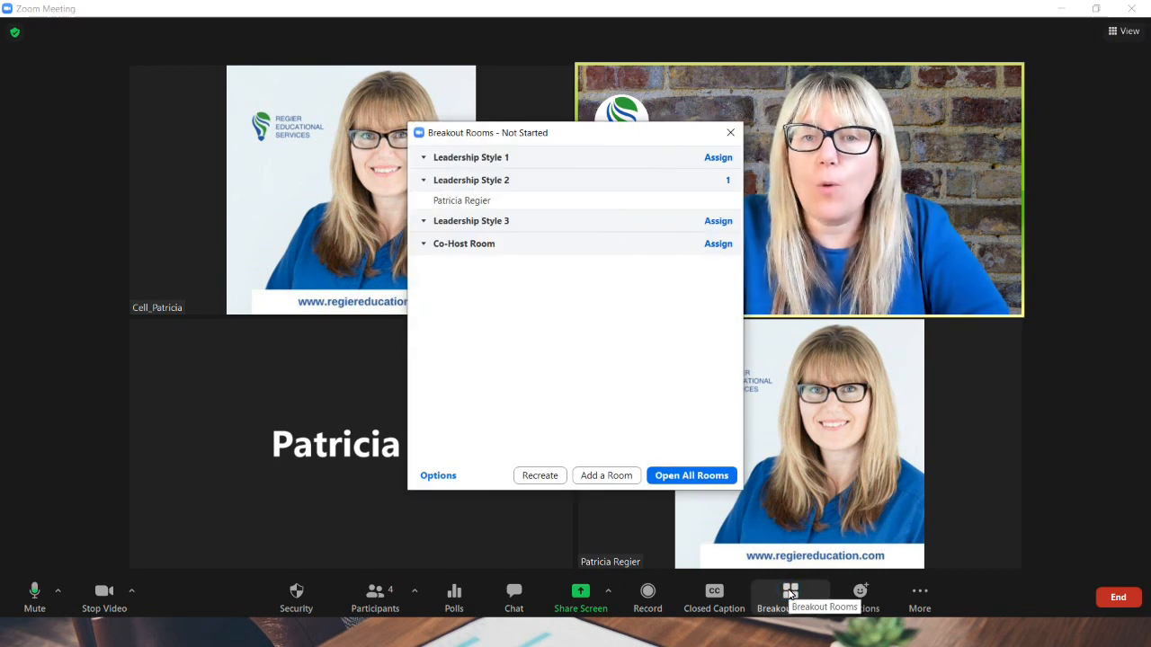
{"action": "left_click", "coordinate": [537, 475]}
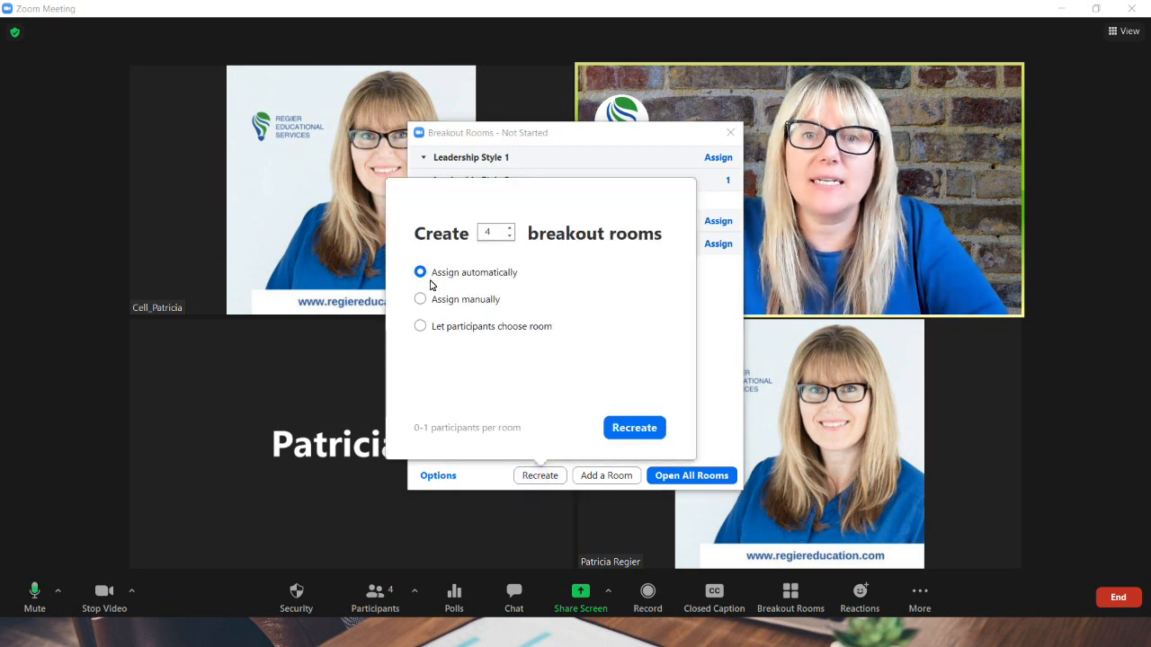
{"action": "left_click", "coordinate": [421, 299]}
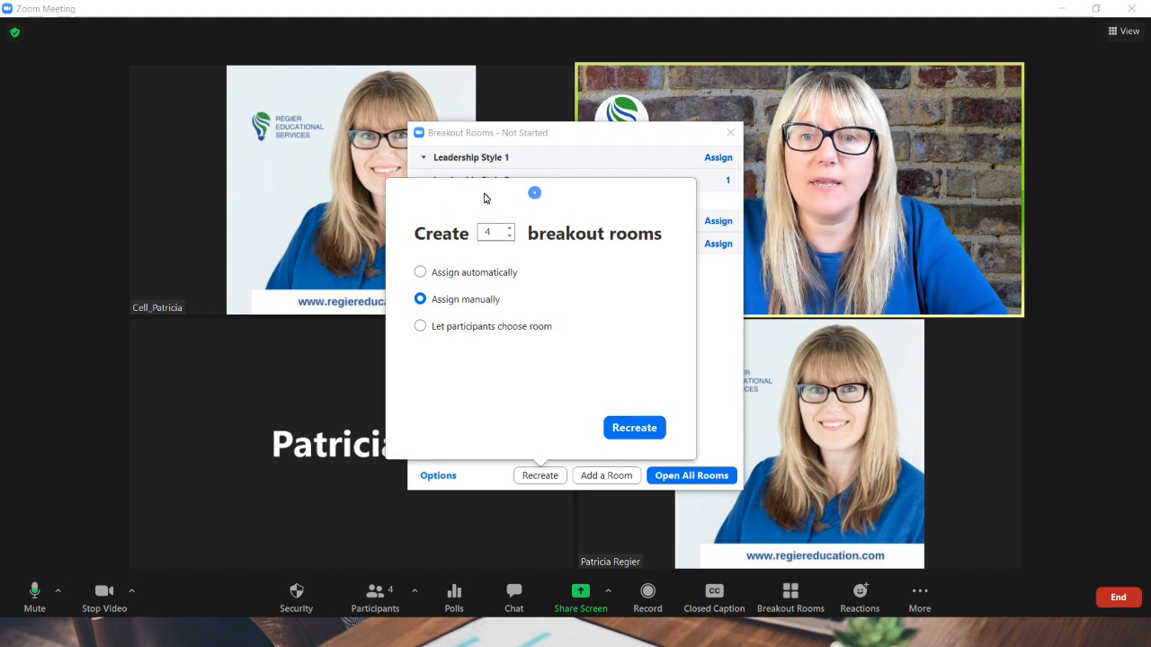
{"action": "left_click", "coordinate": [634, 428]}
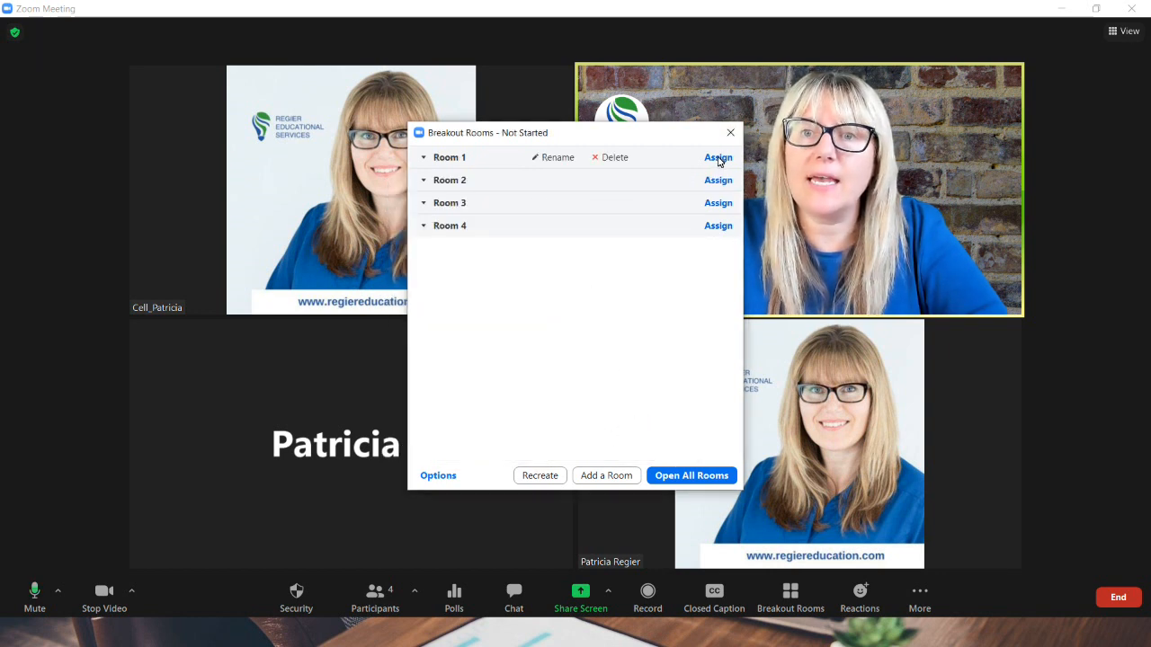
Move the breakout rooms window off the speaker's video and assign one participant each to Room 1, Room 2 and Room 3
{"action": "left_click_drag", "start_coordinate": [658, 133], "coordinate": [451, 115]}
{"action": "left_click", "coordinate": [513, 140]}
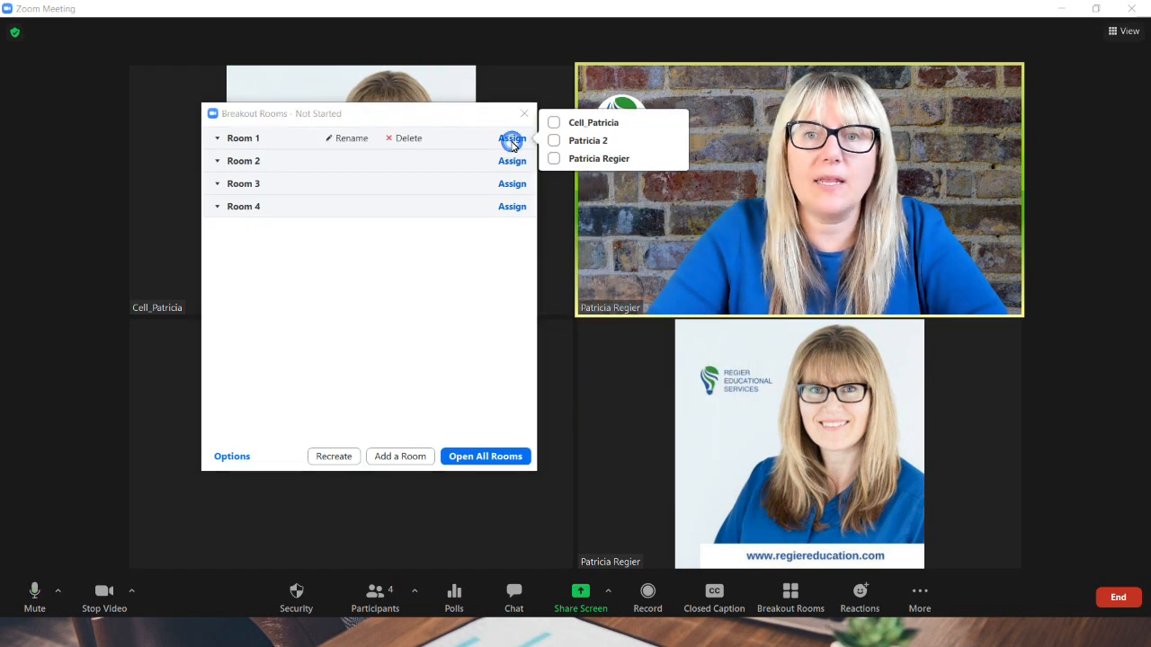
{"action": "left_click", "coordinate": [554, 123]}
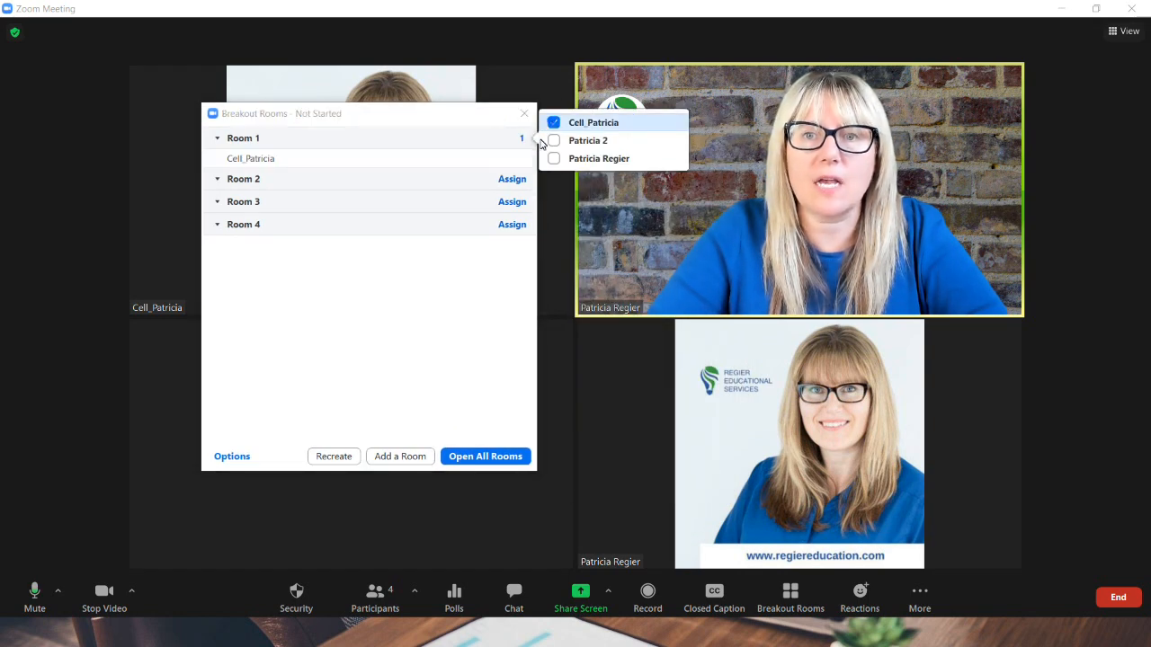
{"action": "left_click", "coordinate": [516, 180]}
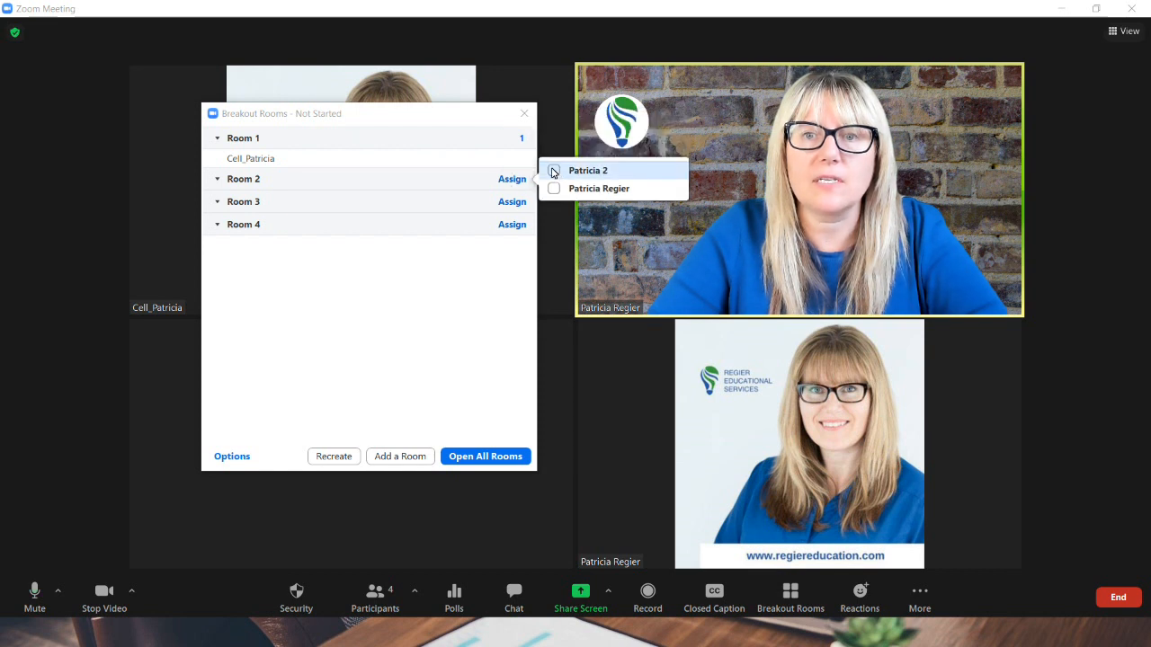
{"action": "left_click", "coordinate": [554, 170]}
{"action": "left_click", "coordinate": [514, 224]}
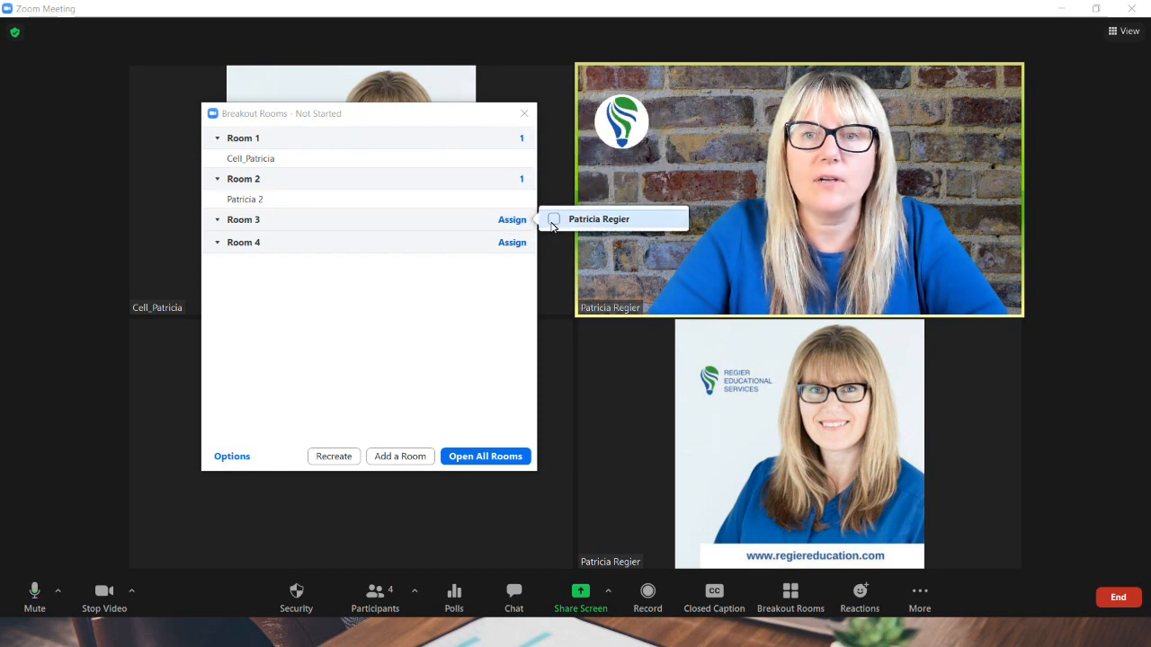
{"action": "left_click", "coordinate": [554, 220]}
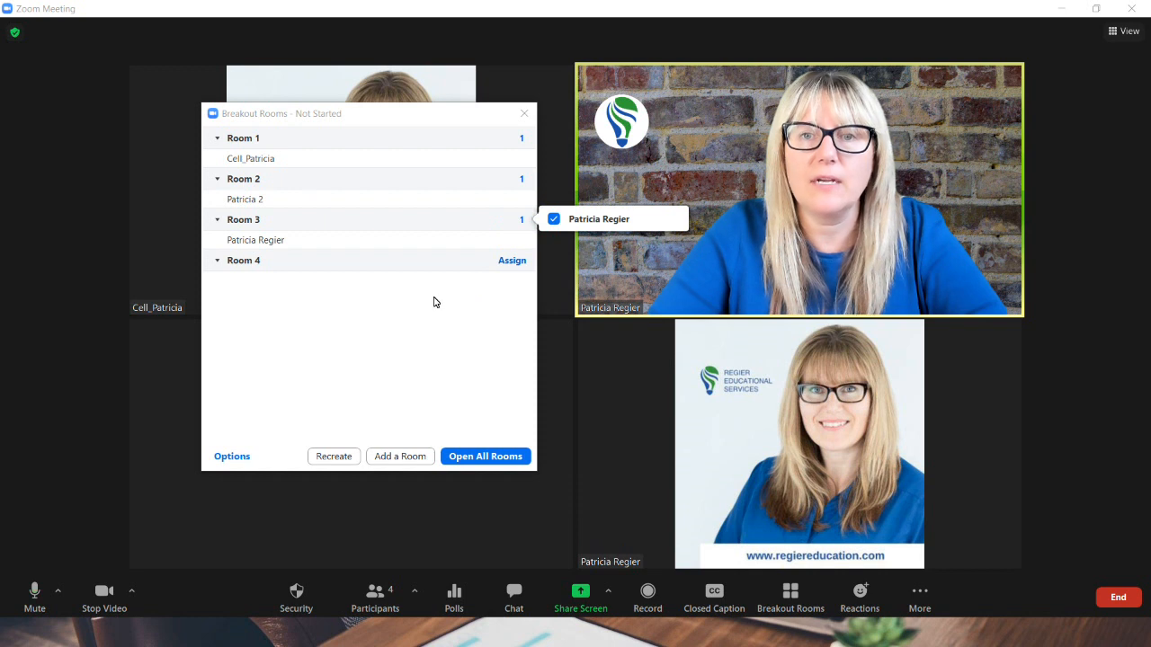
Examine the move and exchange options for the participant in Room 1
{"action": "left_click", "coordinate": [275, 159]}
{"action": "left_click", "coordinate": [266, 158]}
{"action": "left_click", "coordinate": [266, 159]}
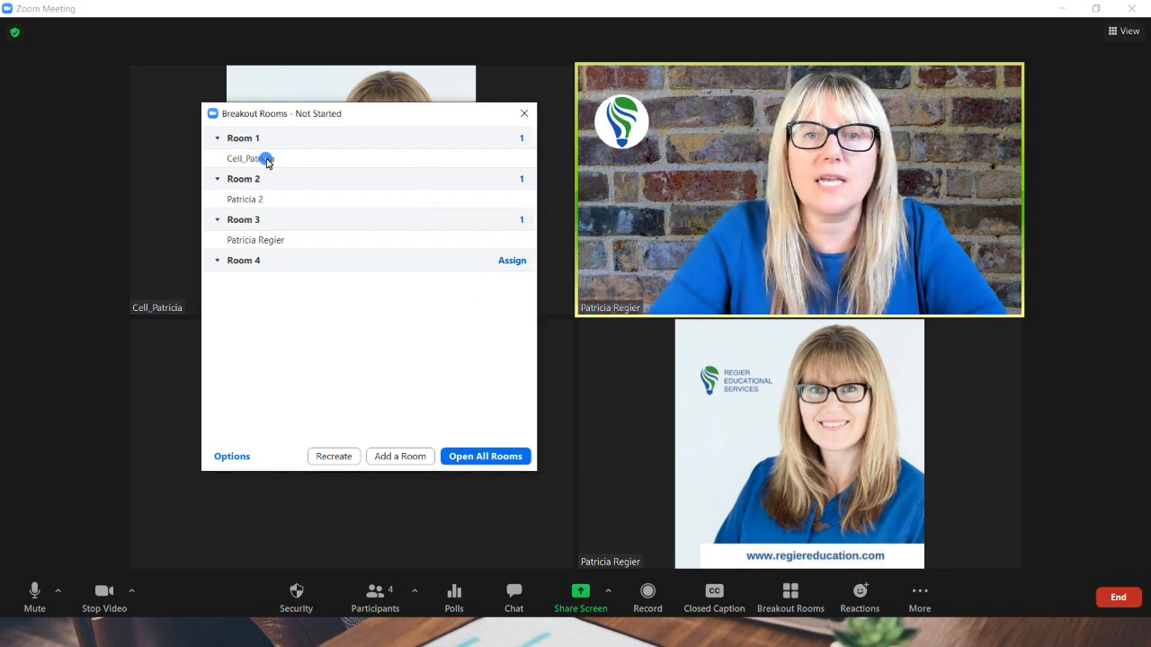
{"action": "mouse_move", "coordinate": [283, 160]}
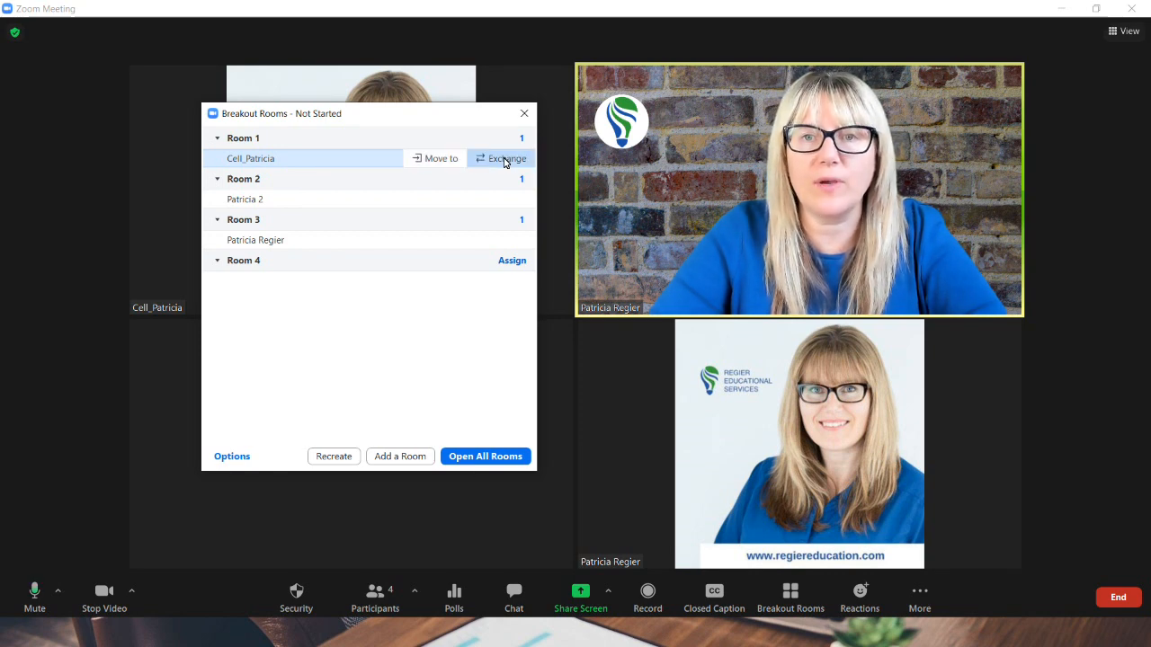
{"action": "left_click", "coordinate": [423, 332]}
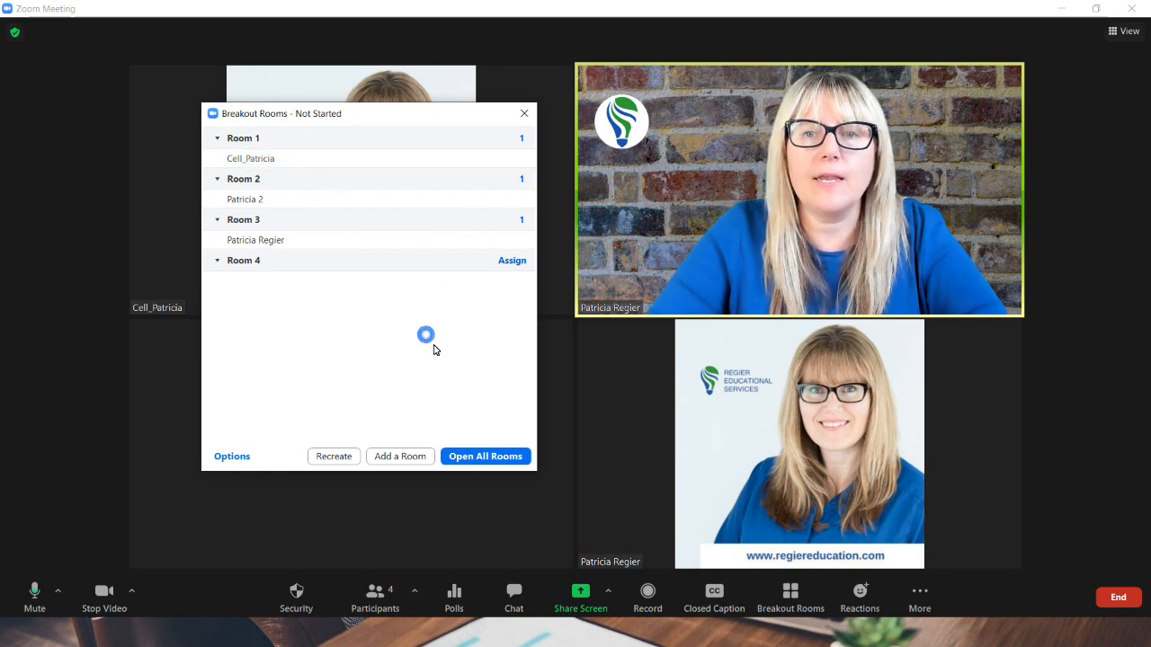
Review the assignment lists of Room 3, Room 1 and Room 2
{"action": "mouse_move", "coordinate": [517, 225]}
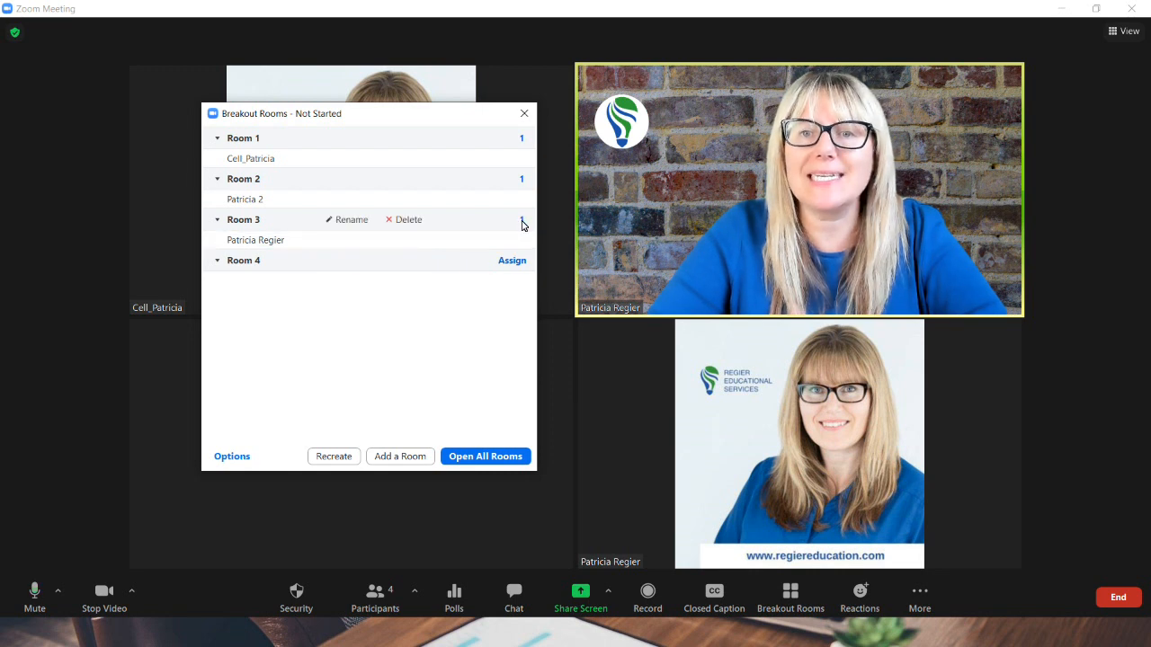
{"action": "left_click", "coordinate": [521, 223]}
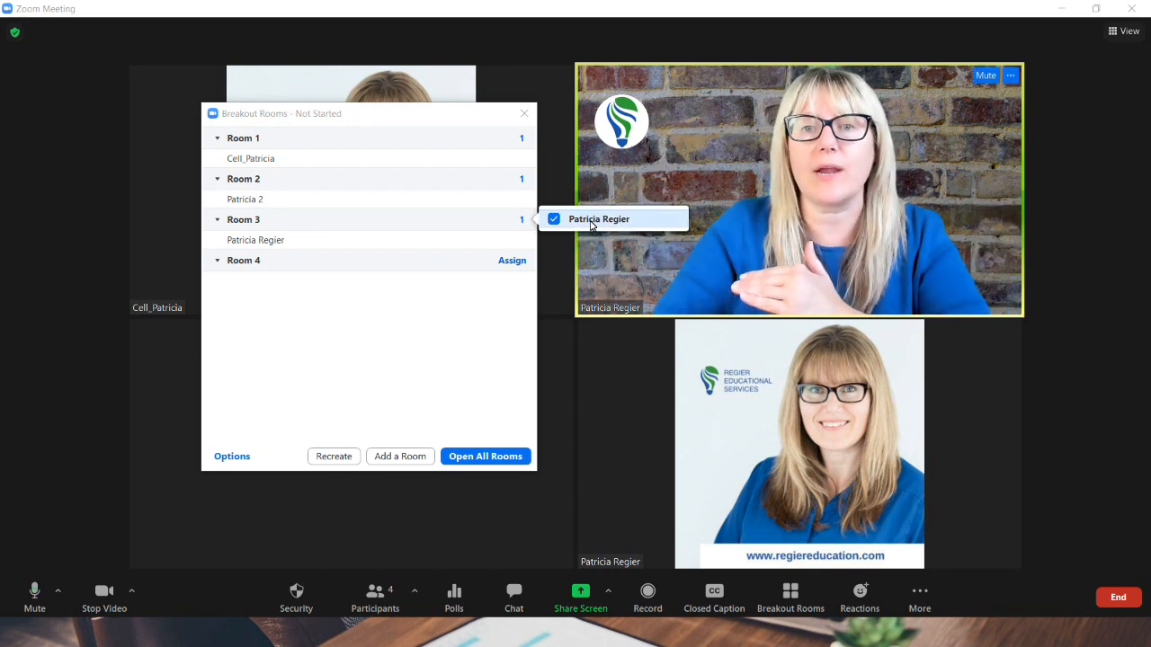
{"action": "left_click", "coordinate": [437, 302]}
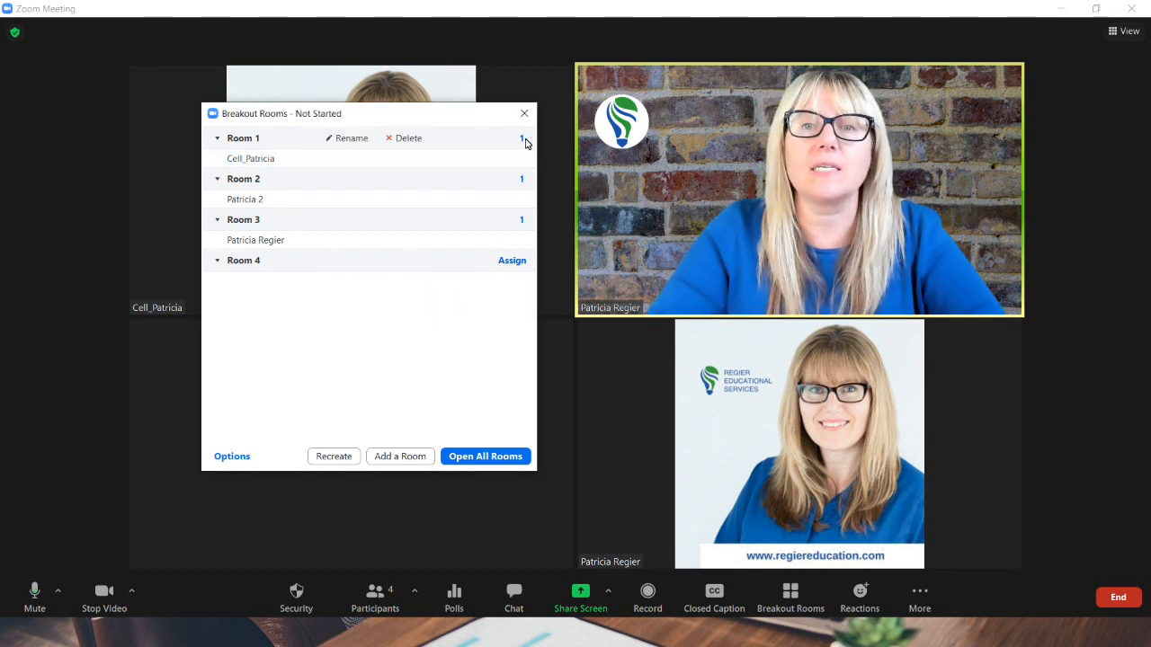
{"action": "left_click", "coordinate": [524, 139]}
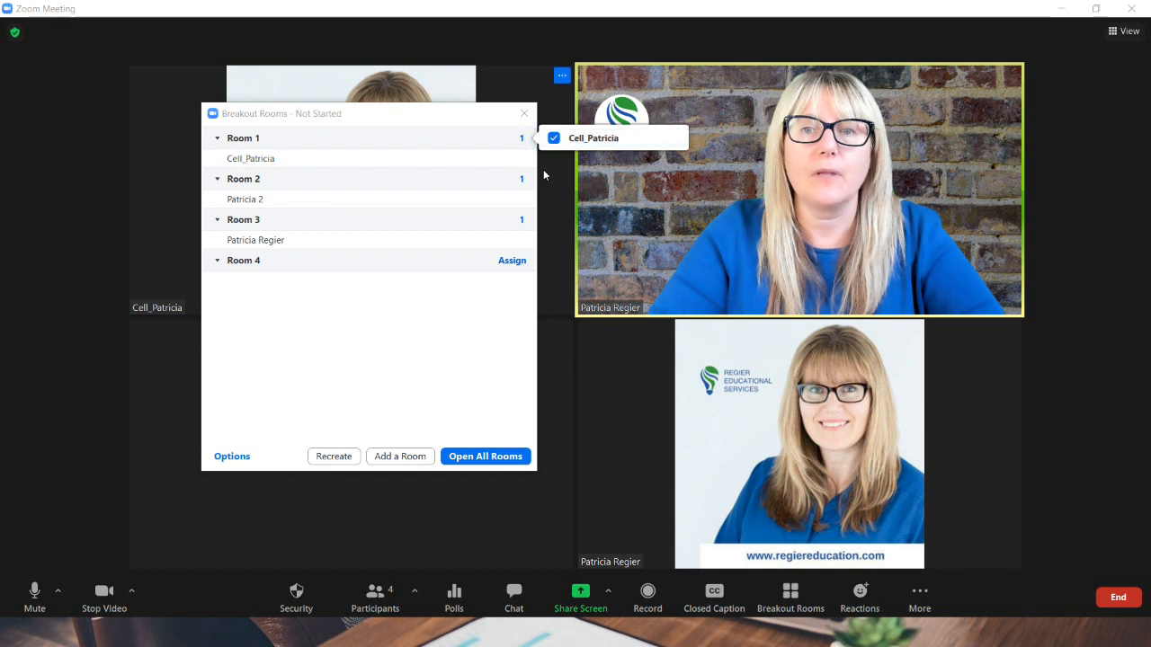
{"action": "left_click", "coordinate": [521, 179]}
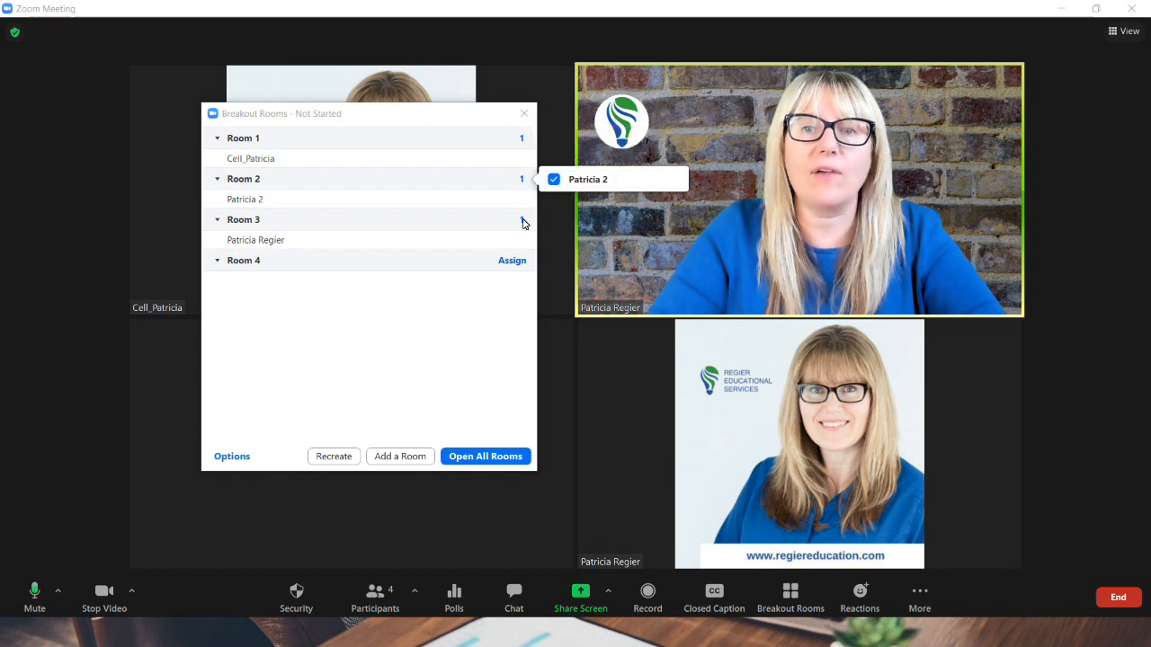
{"action": "left_click", "coordinate": [521, 220]}
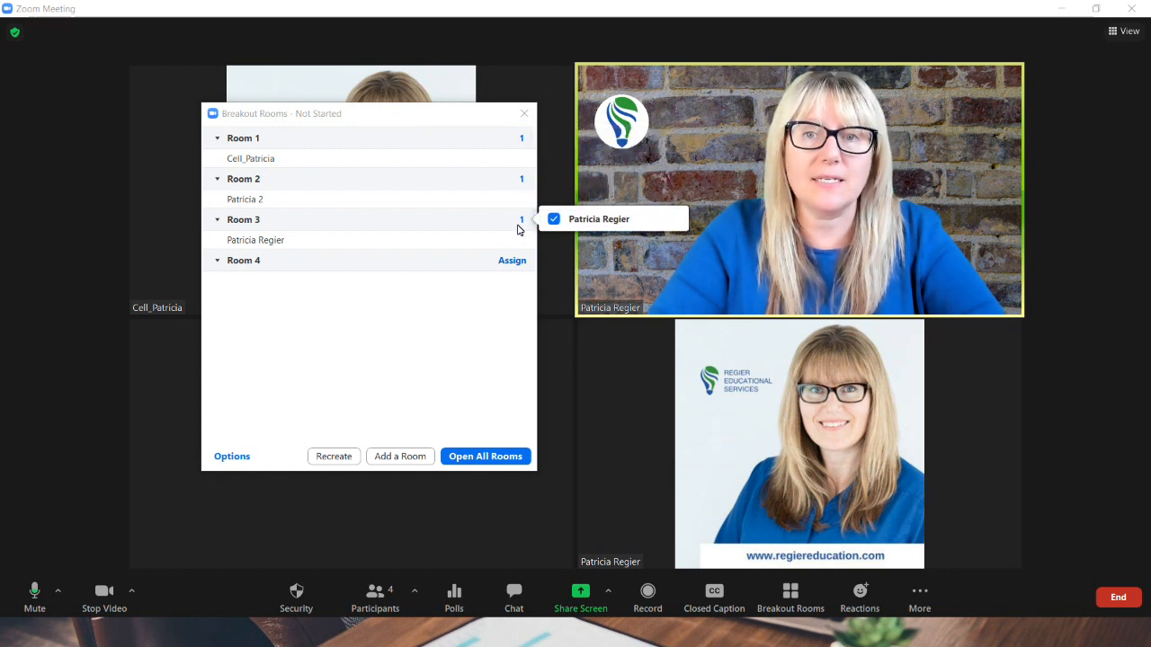
{"action": "left_click", "coordinate": [333, 306]}
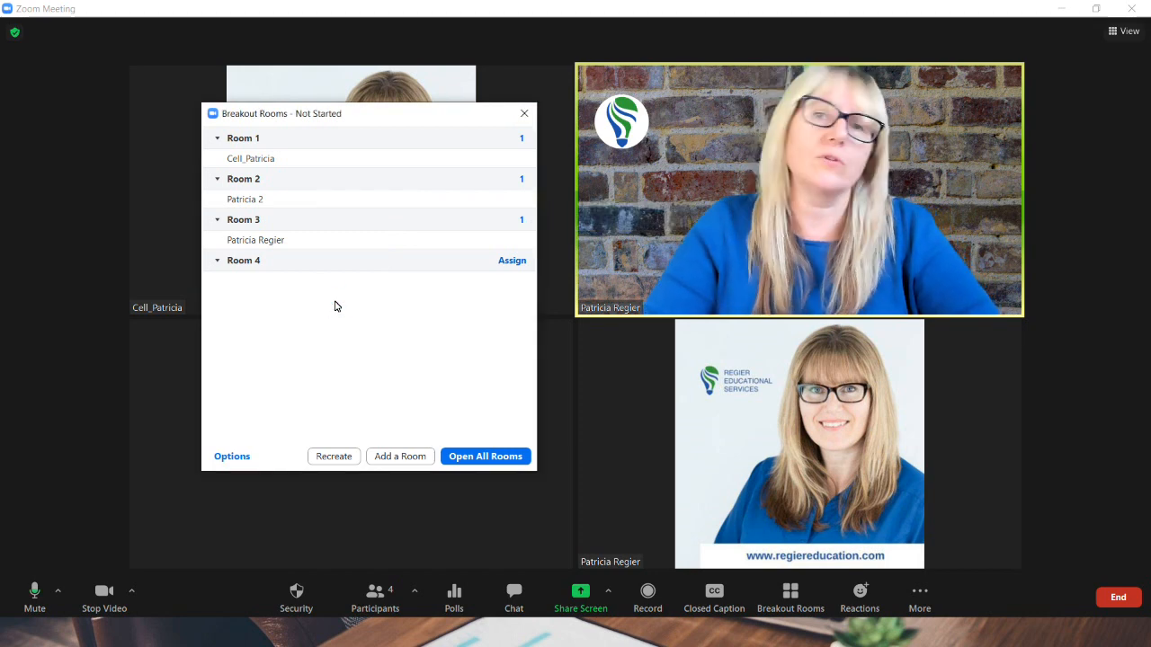
Make the participant assigned to Room 2 a co-host of the meeting
{"action": "left_click", "coordinate": [562, 329]}
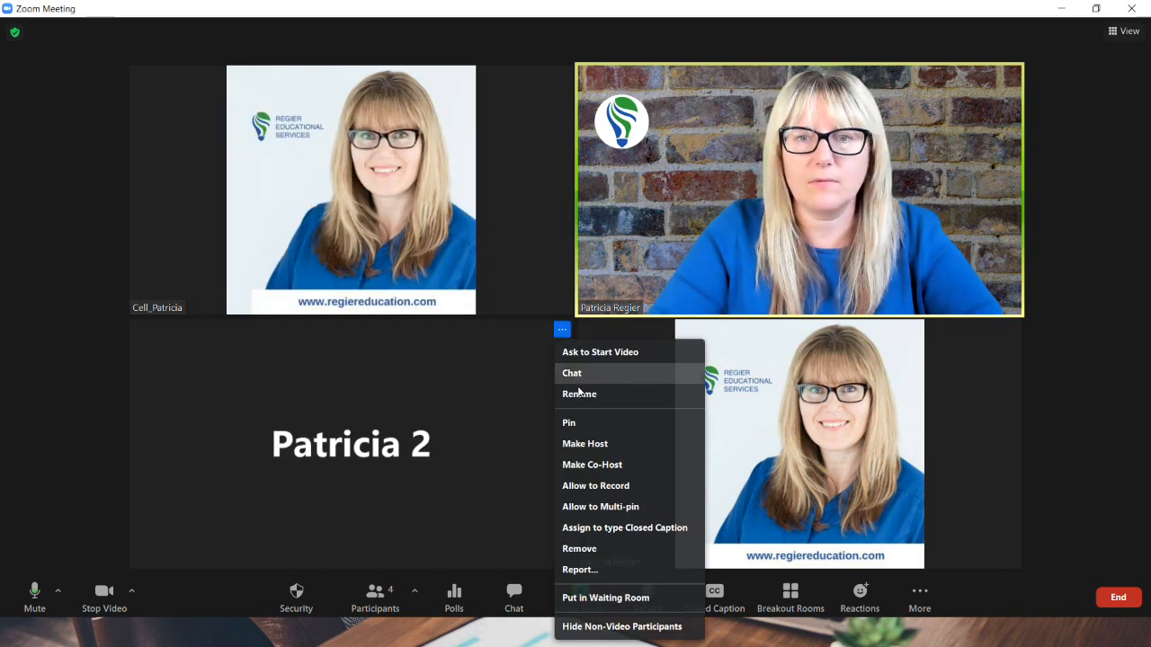
{"action": "left_click", "coordinate": [593, 464]}
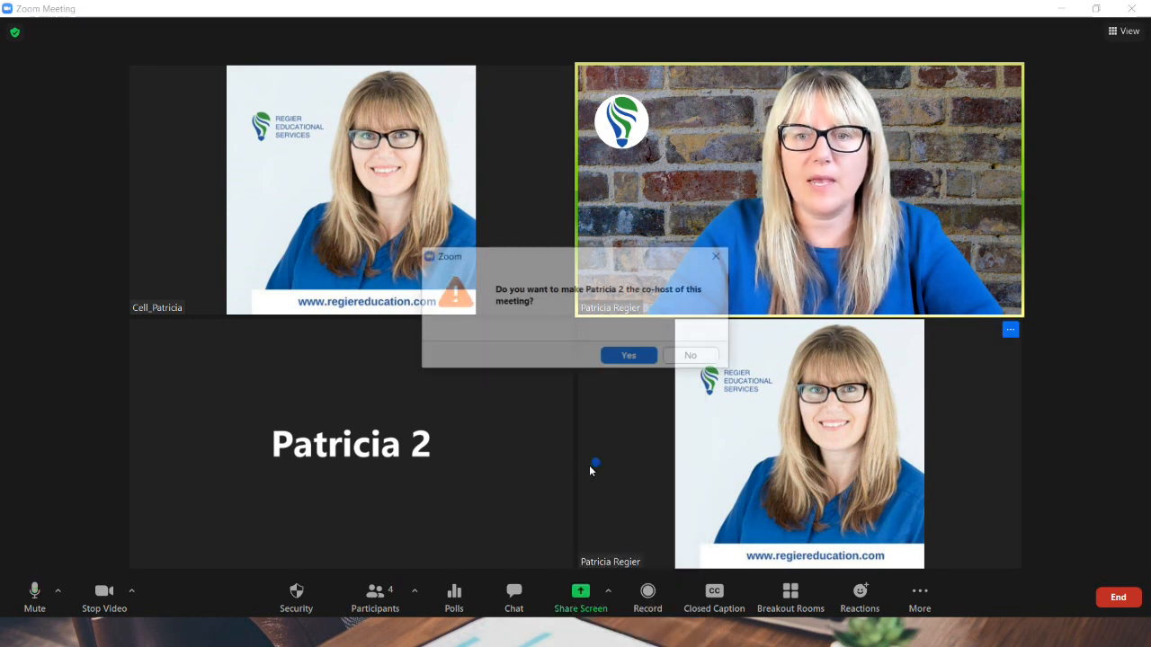
{"action": "left_click", "coordinate": [622, 359]}
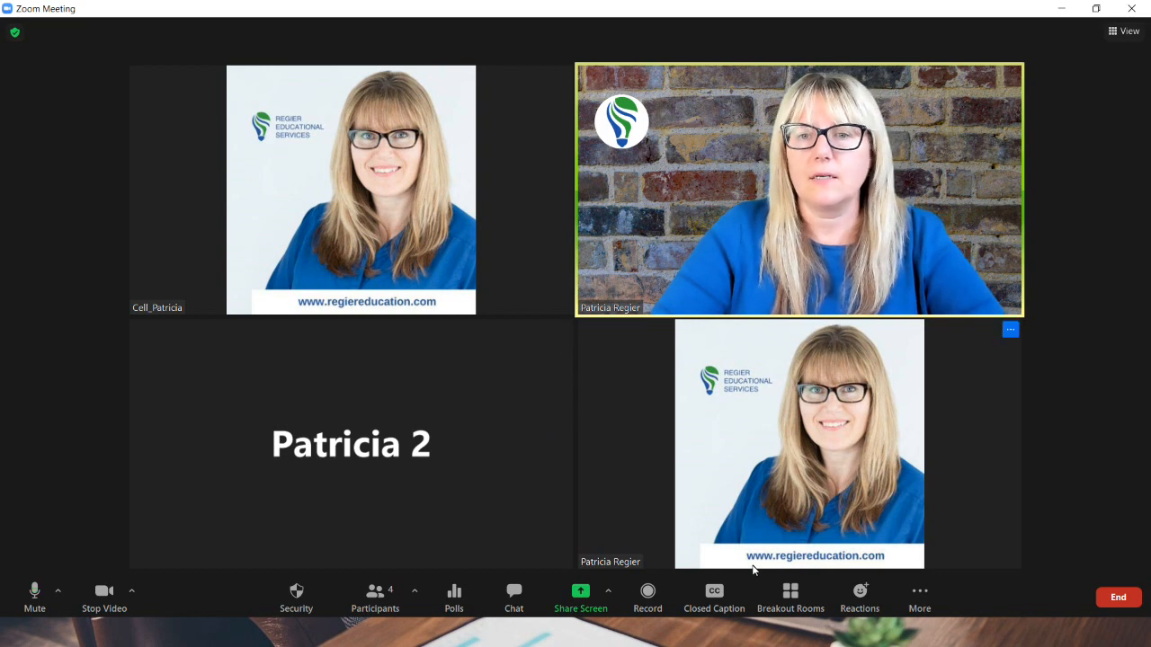
Reopen the breakout room assignments and move the Room 2 participant to Room 1
{"action": "left_click", "coordinate": [790, 591]}
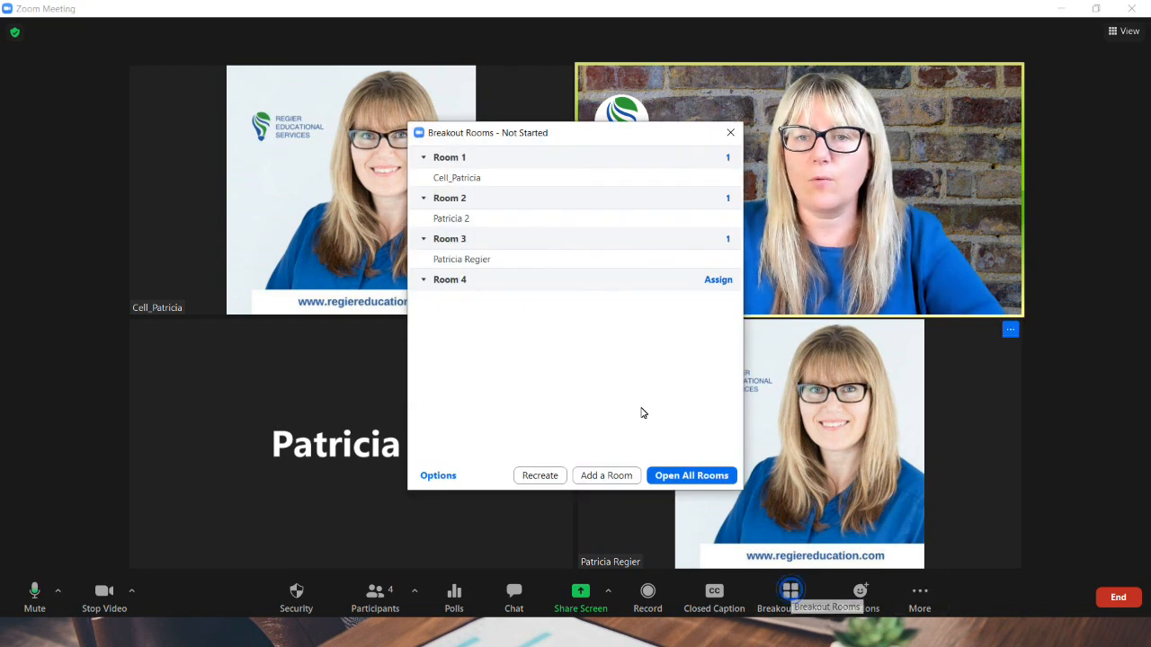
{"action": "mouse_move", "coordinate": [690, 258]}
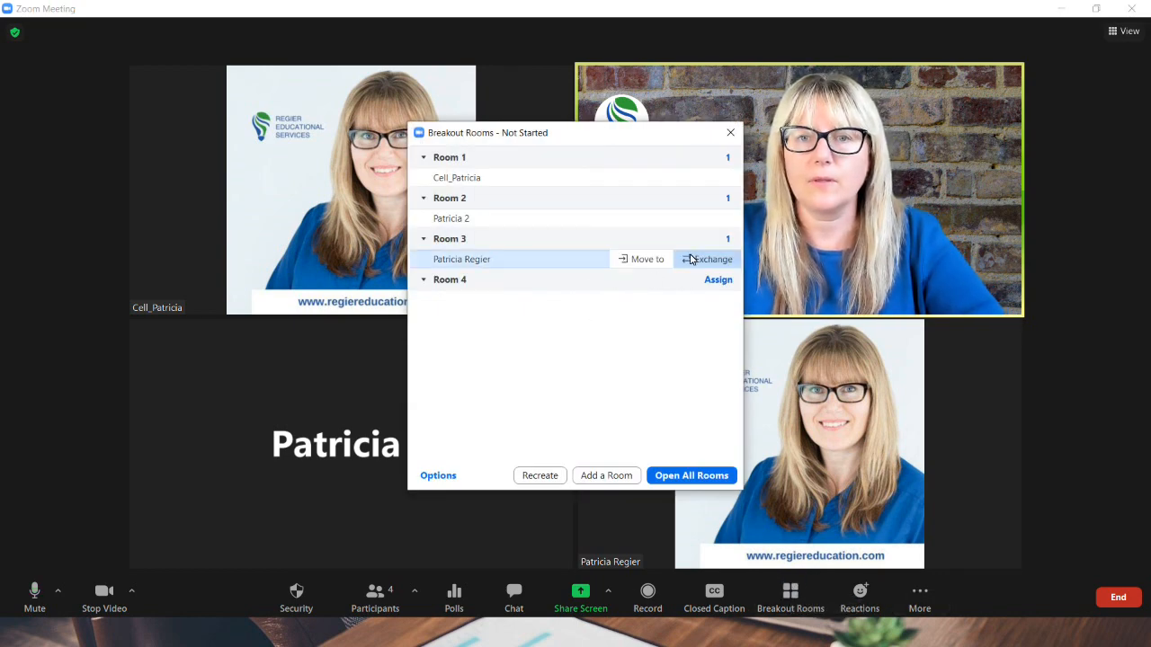
{"action": "mouse_move", "coordinate": [698, 222]}
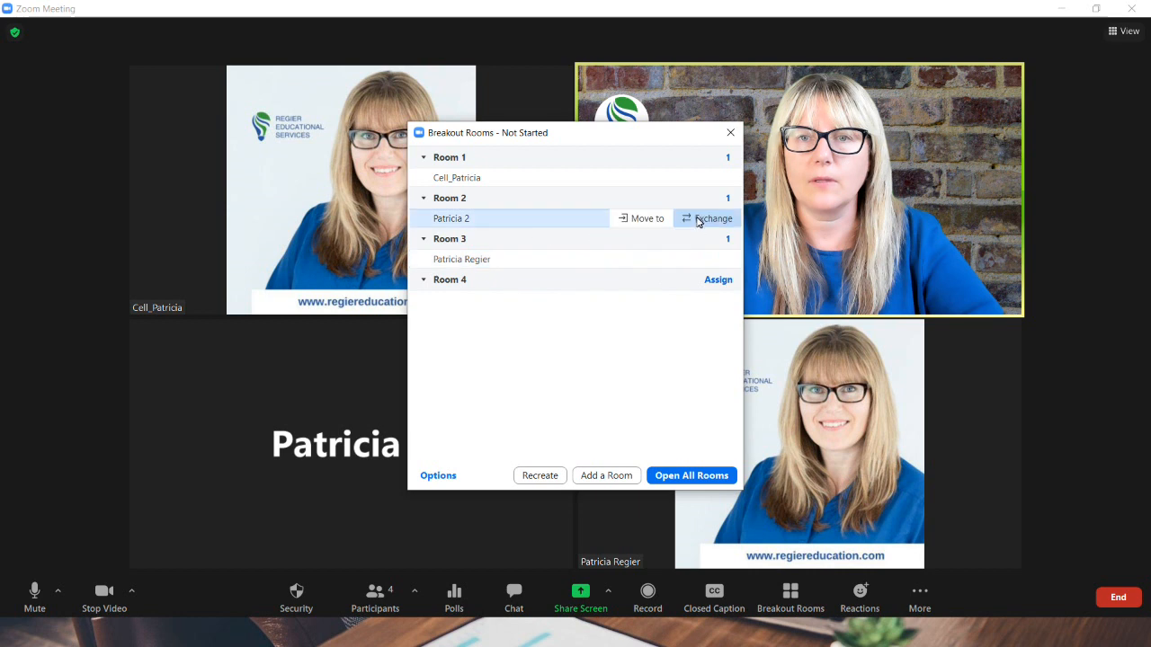
{"action": "left_click", "coordinate": [640, 218]}
{"action": "left_click", "coordinate": [695, 204]}
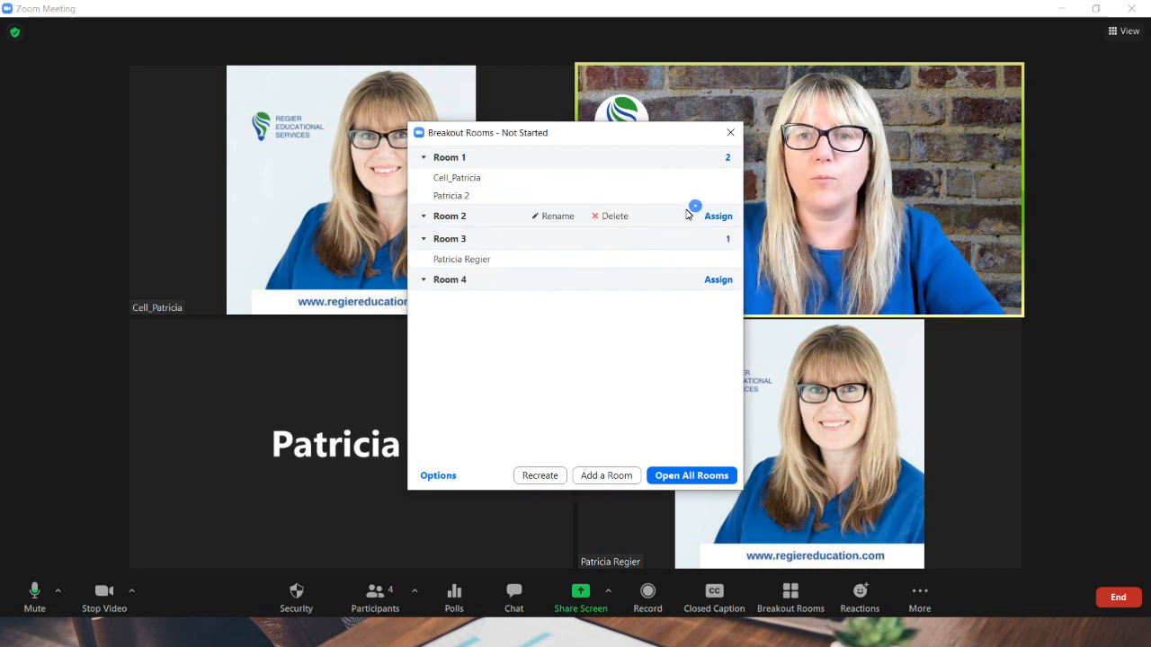
Move the participant assigned to Room 3 into Room 1
{"action": "mouse_move", "coordinate": [672, 267]}
{"action": "left_click", "coordinate": [634, 260]}
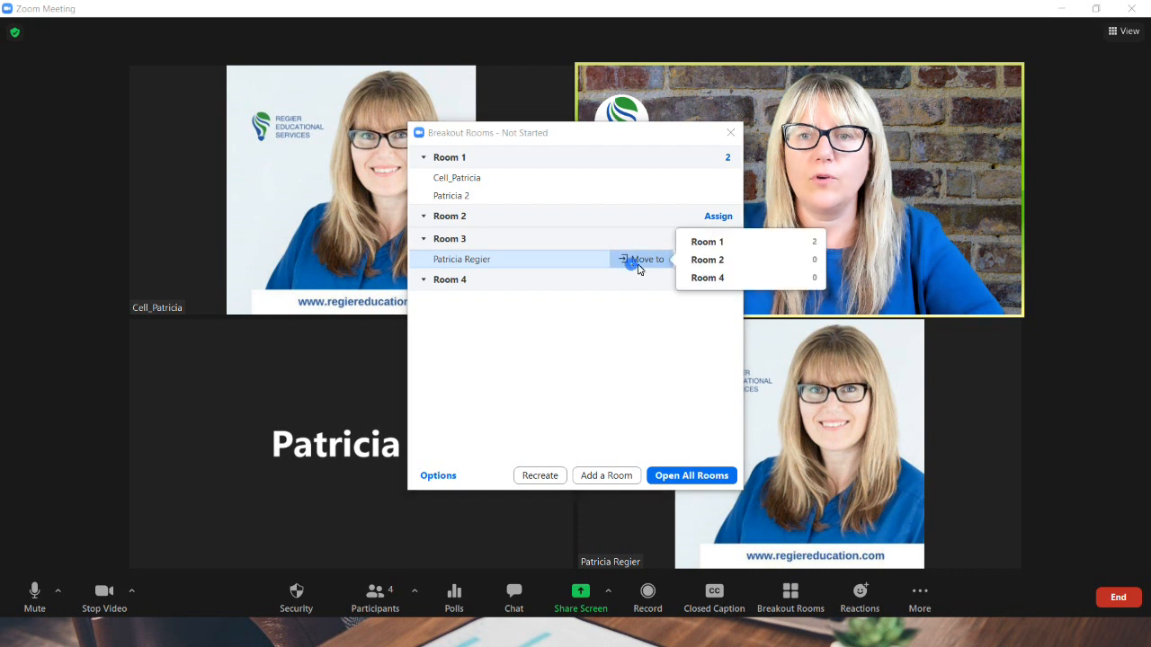
{"action": "left_click", "coordinate": [706, 240]}
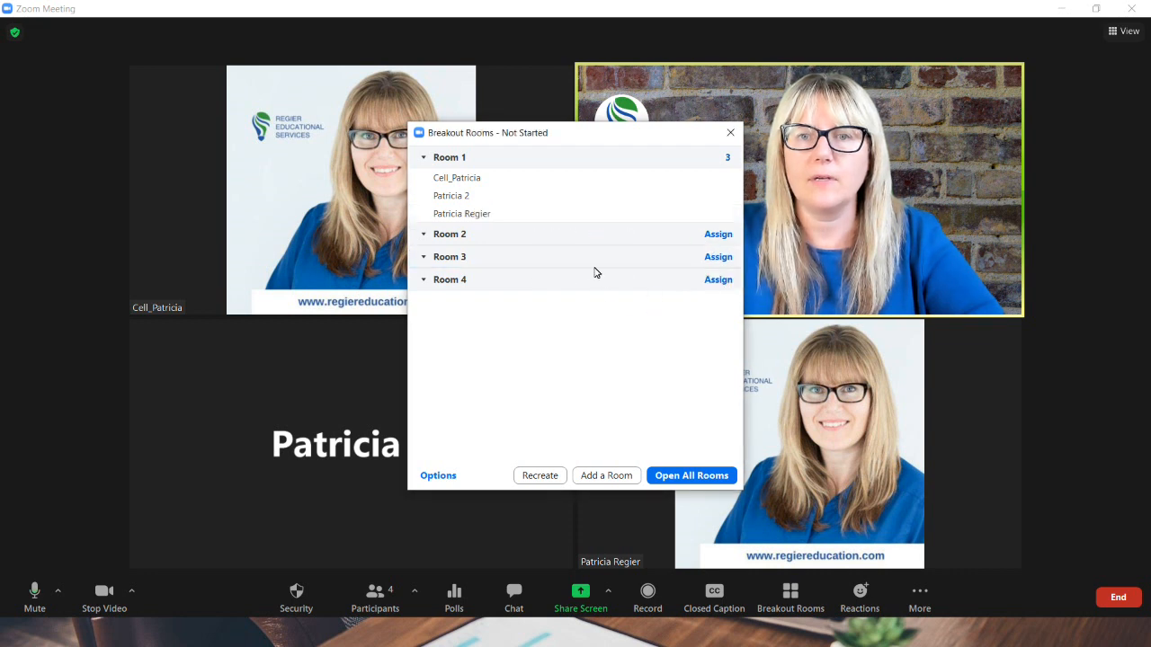
Unassign the second and third participants from Room 1
{"action": "left_click", "coordinate": [728, 158]}
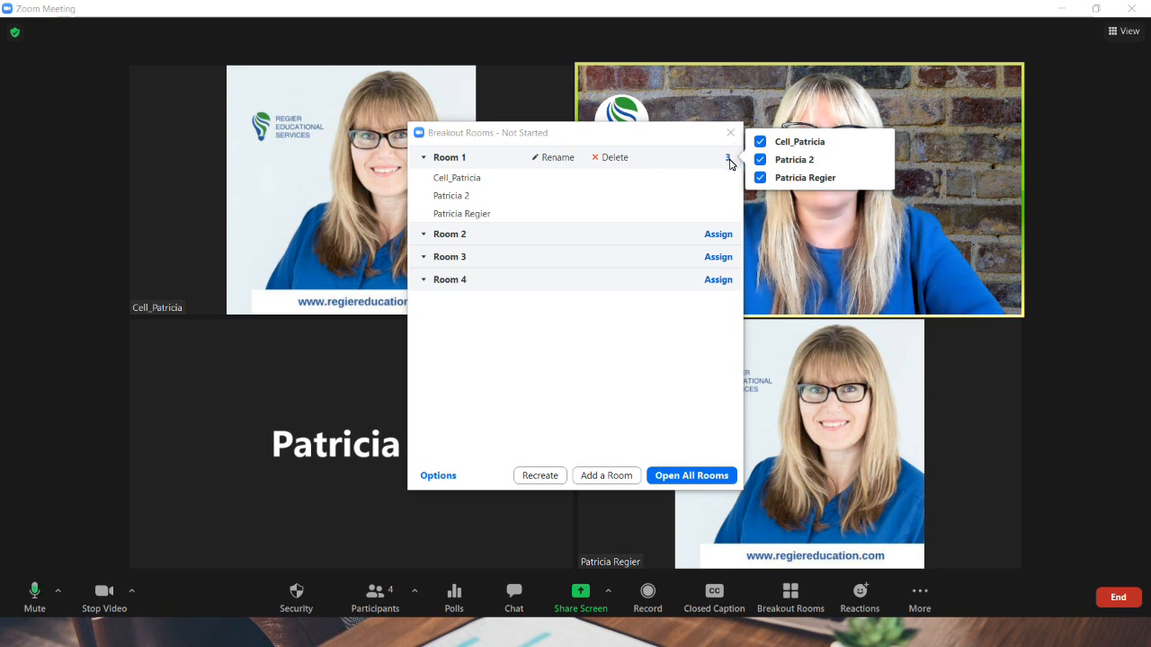
{"action": "left_click", "coordinate": [760, 178]}
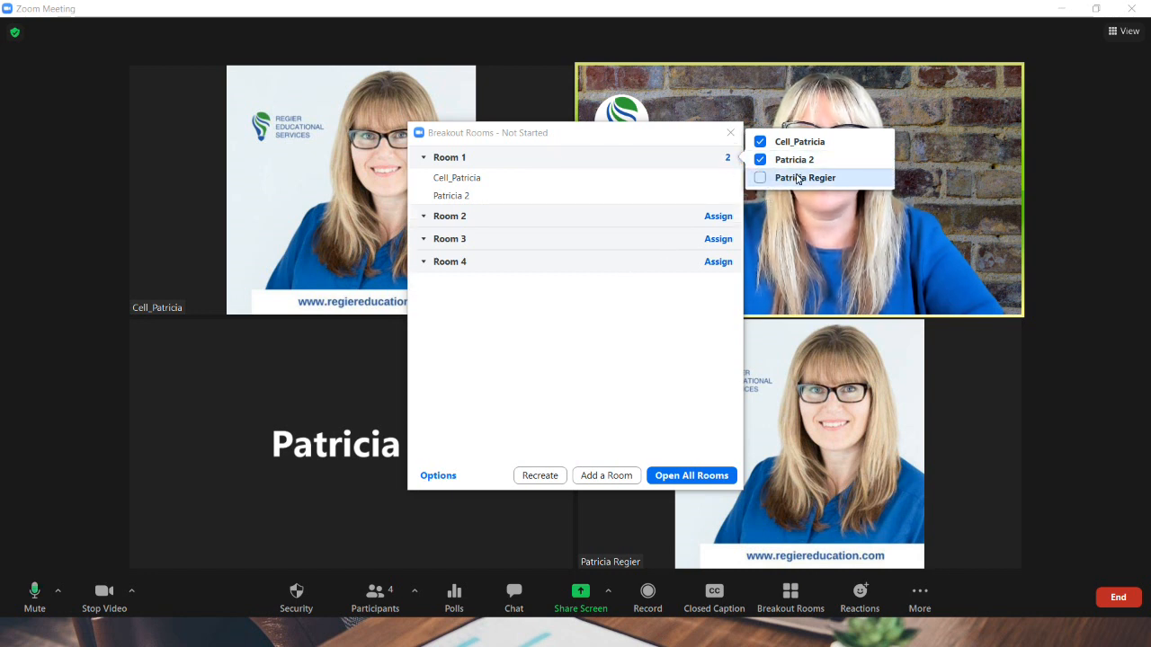
{"action": "left_click", "coordinate": [759, 160]}
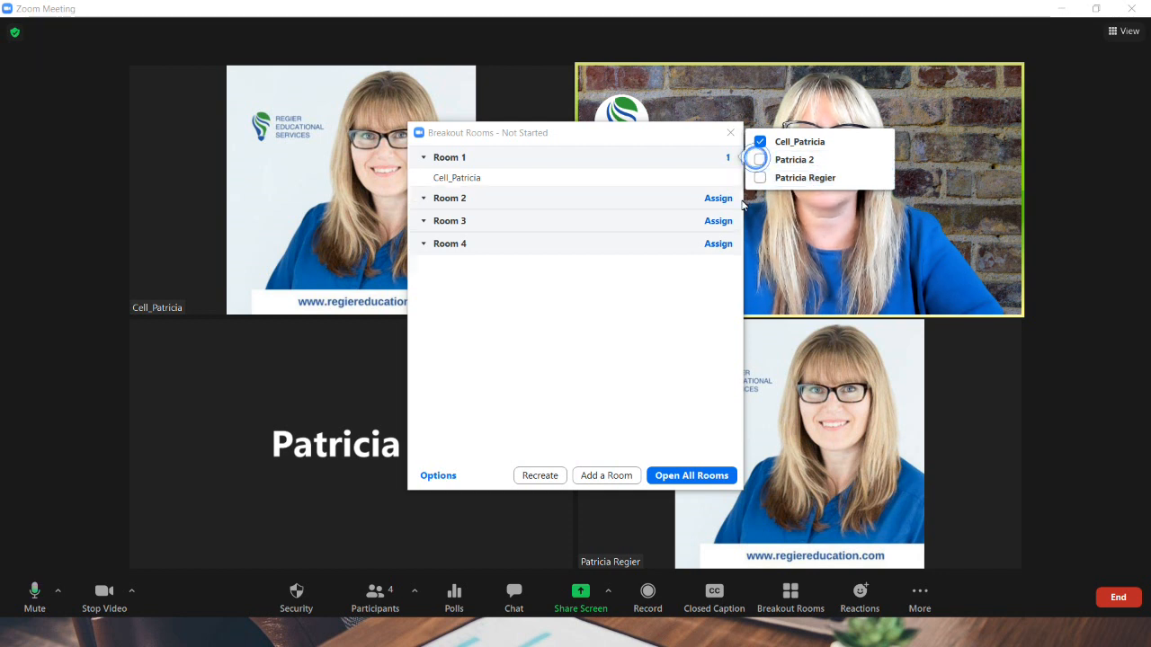
{"action": "left_click", "coordinate": [627, 300]}
Check where the remaining Room 1 participant can be moved, and assign the two unassigned participants to Room 1 again
{"action": "mouse_move", "coordinate": [624, 190]}
{"action": "left_click", "coordinate": [714, 177]}
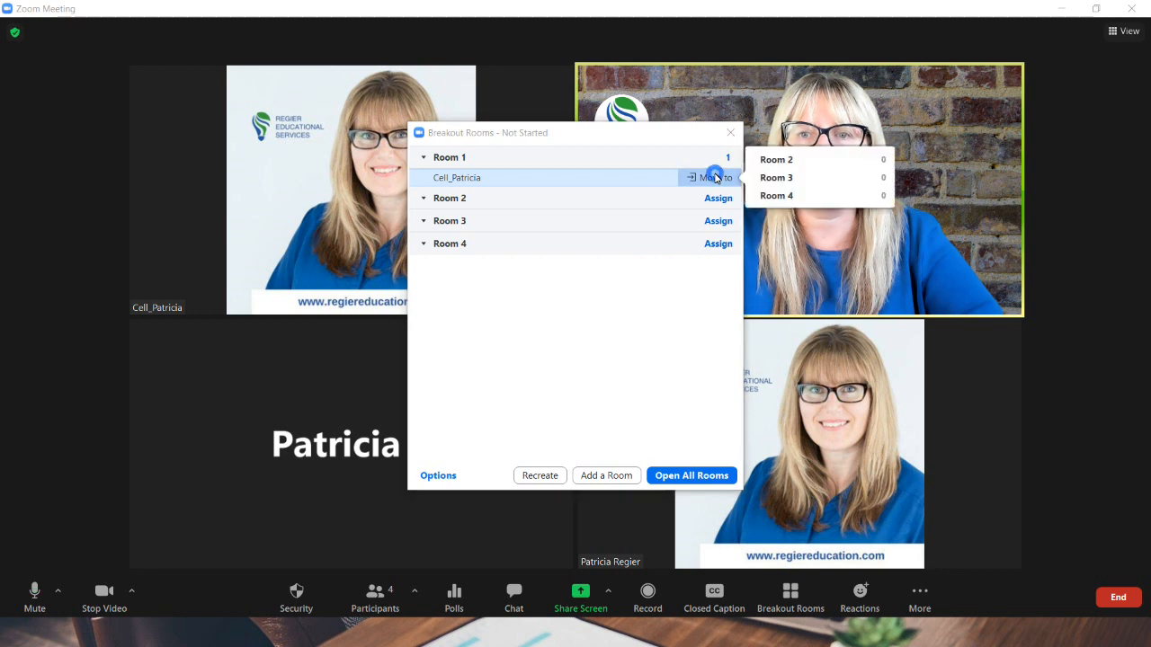
{"action": "left_click", "coordinate": [727, 159]}
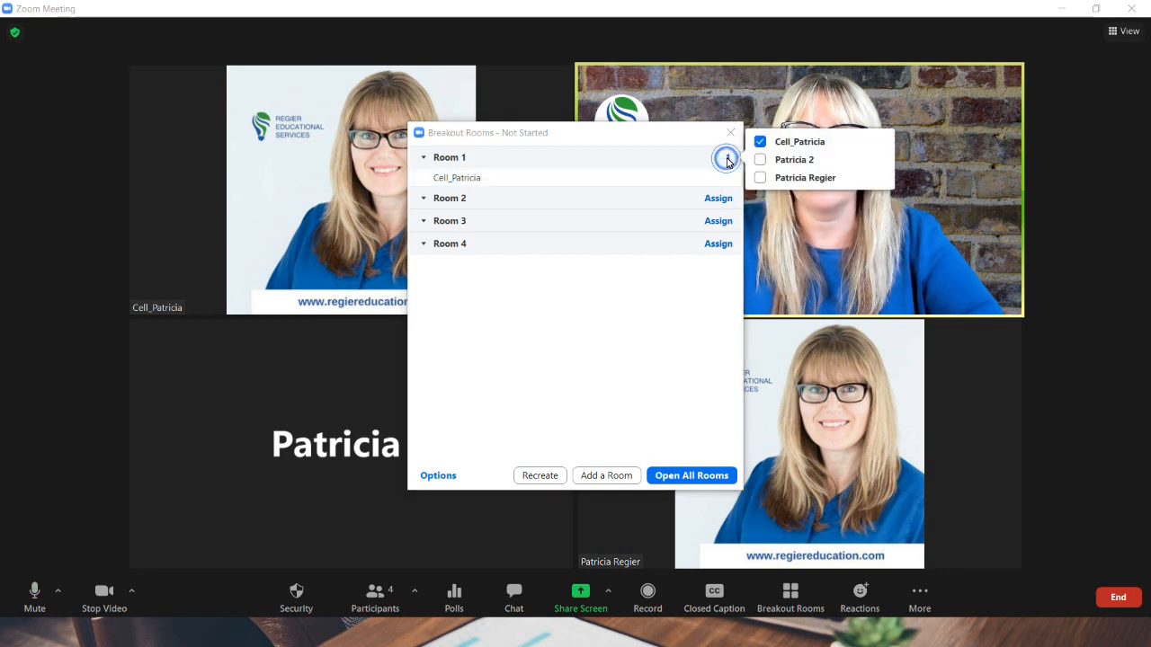
{"action": "left_click", "coordinate": [760, 159]}
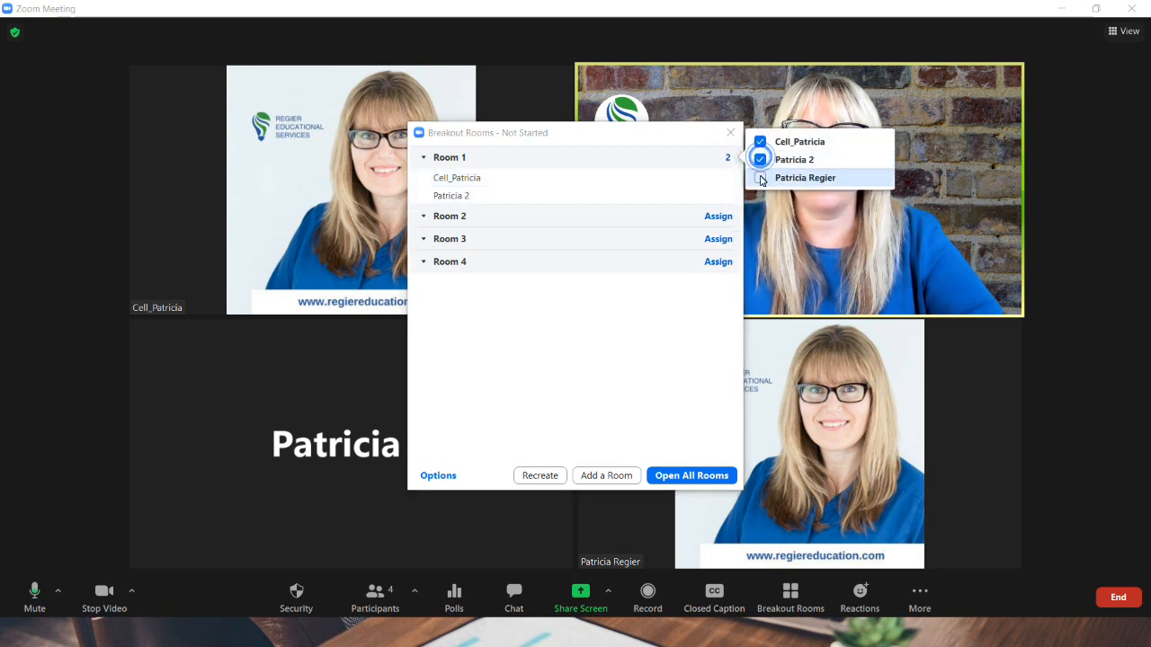
{"action": "left_click", "coordinate": [761, 178]}
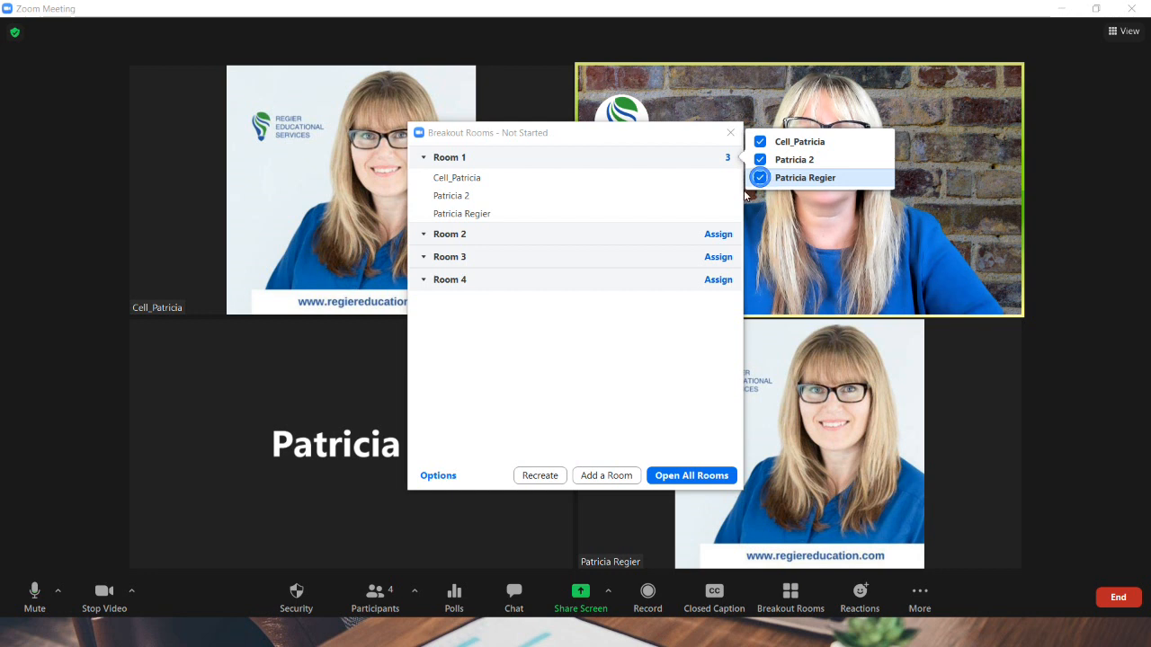
Move the third participant in Room 1 to Room 3 and the co-host from Room 1 to Room 4
{"action": "left_click", "coordinate": [612, 212]}
{"action": "left_click", "coordinate": [490, 216]}
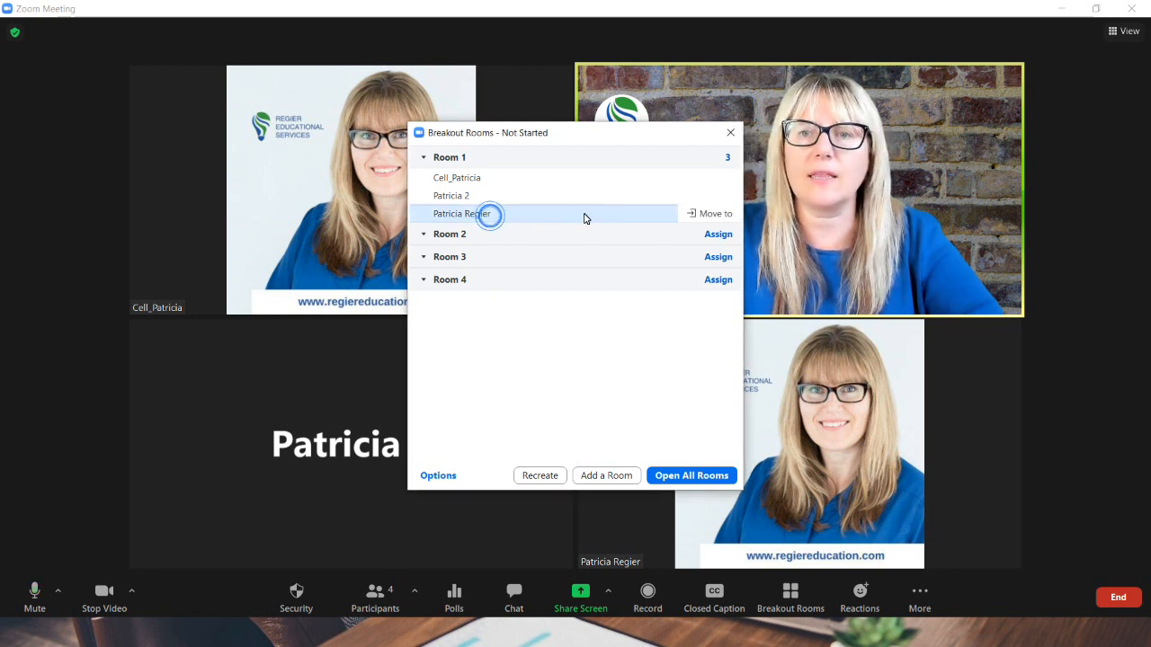
{"action": "left_click", "coordinate": [708, 214]}
{"action": "left_click", "coordinate": [780, 211]}
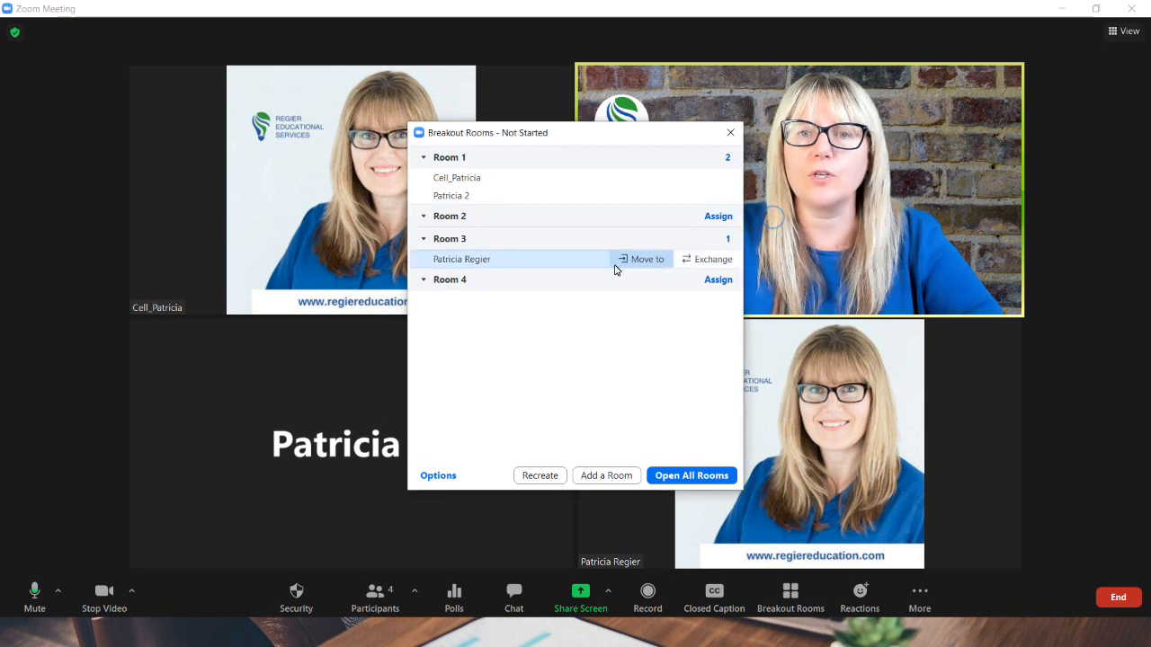
{"action": "left_click", "coordinate": [629, 195]}
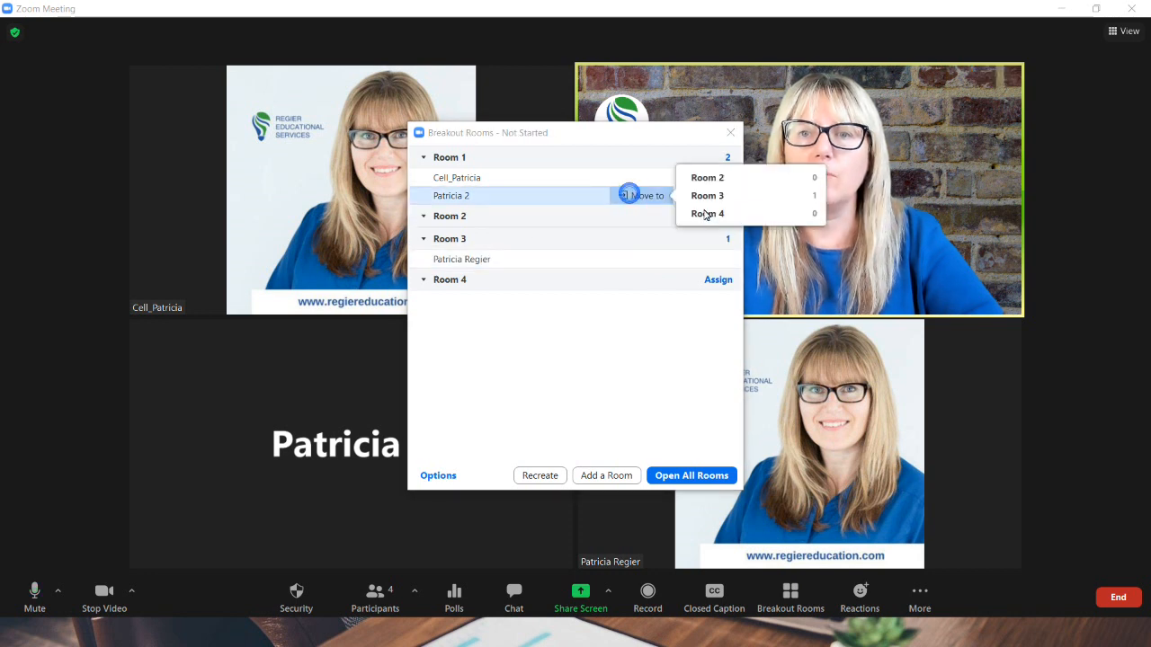
{"action": "left_click", "coordinate": [705, 213]}
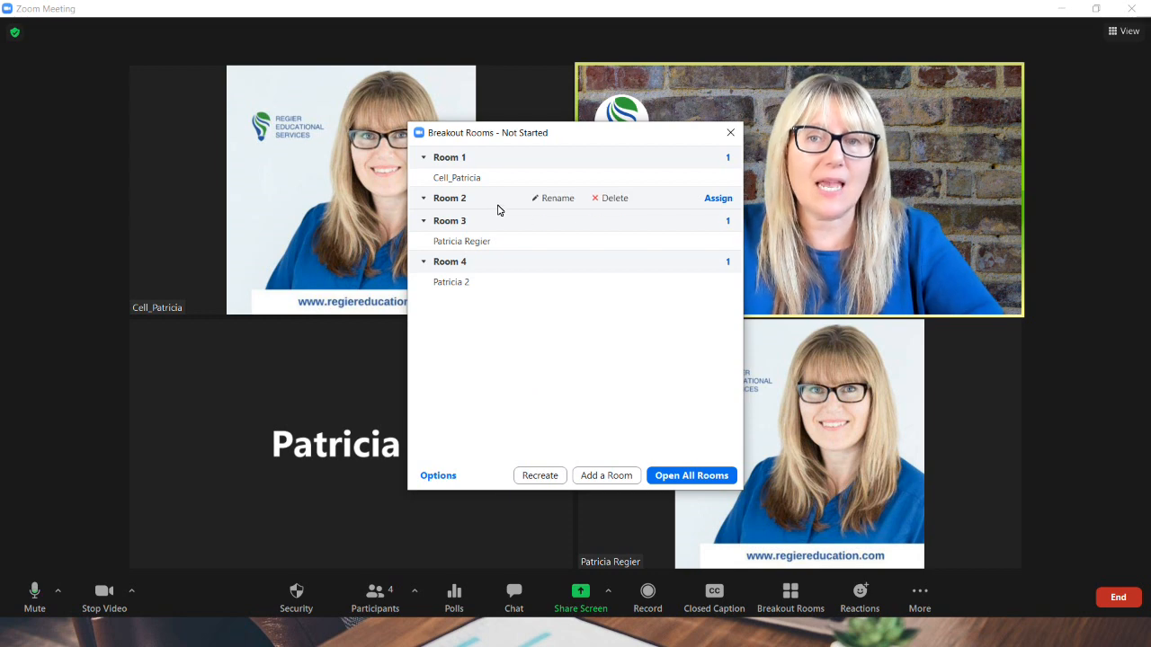
Try out the recreate settings with 2 breakout rooms and automatic assignment
{"action": "mouse_move", "coordinate": [526, 160]}
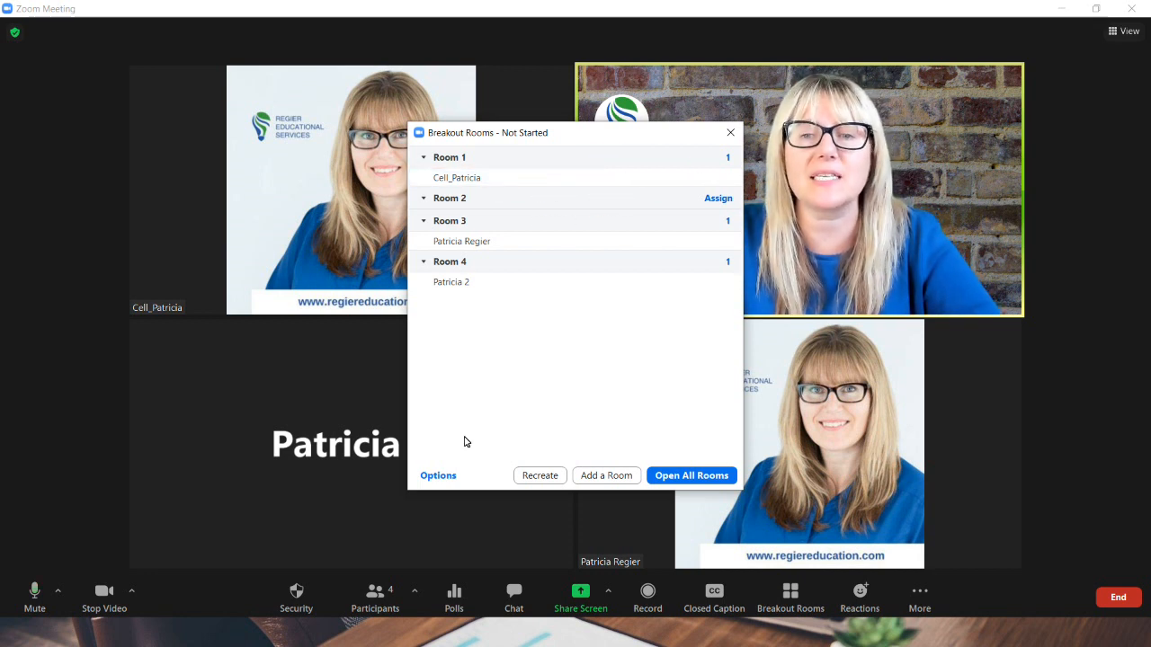
{"action": "left_click", "coordinate": [550, 481]}
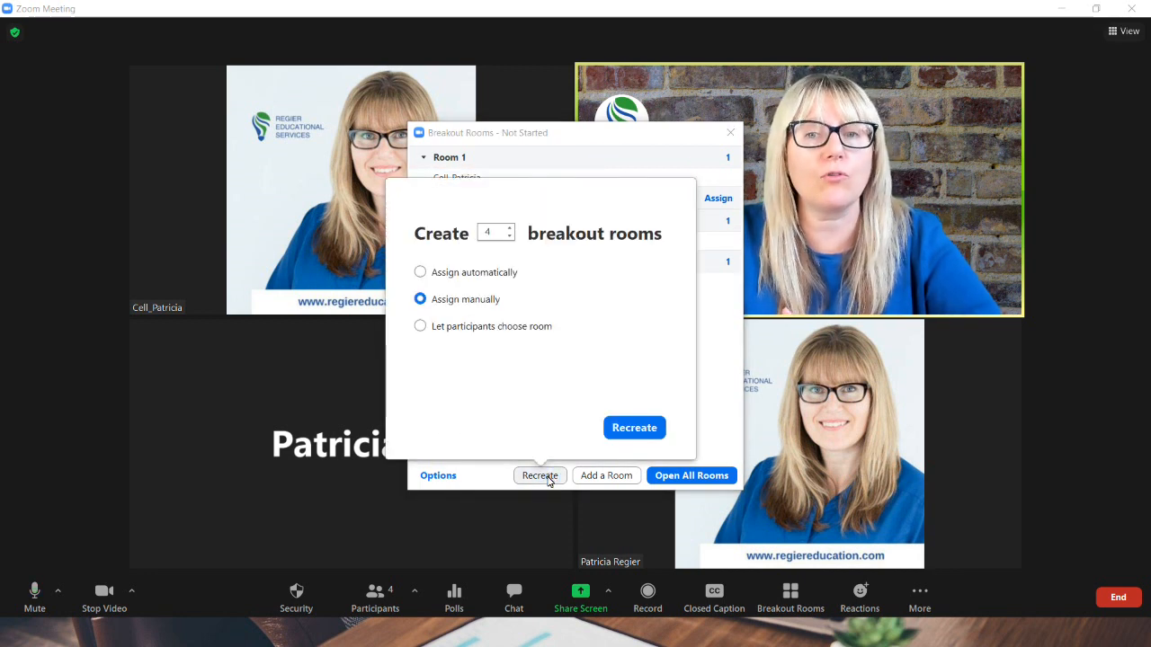
{"action": "left_click", "coordinate": [509, 237]}
{"action": "left_click", "coordinate": [509, 237]}
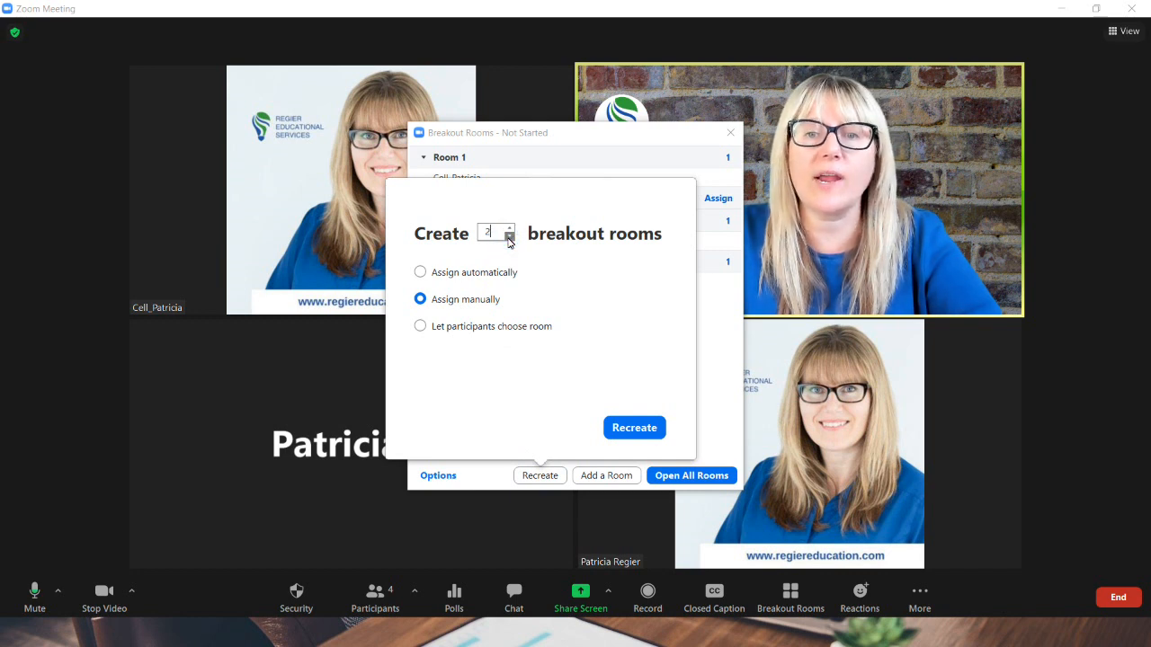
{"action": "left_click", "coordinate": [422, 273]}
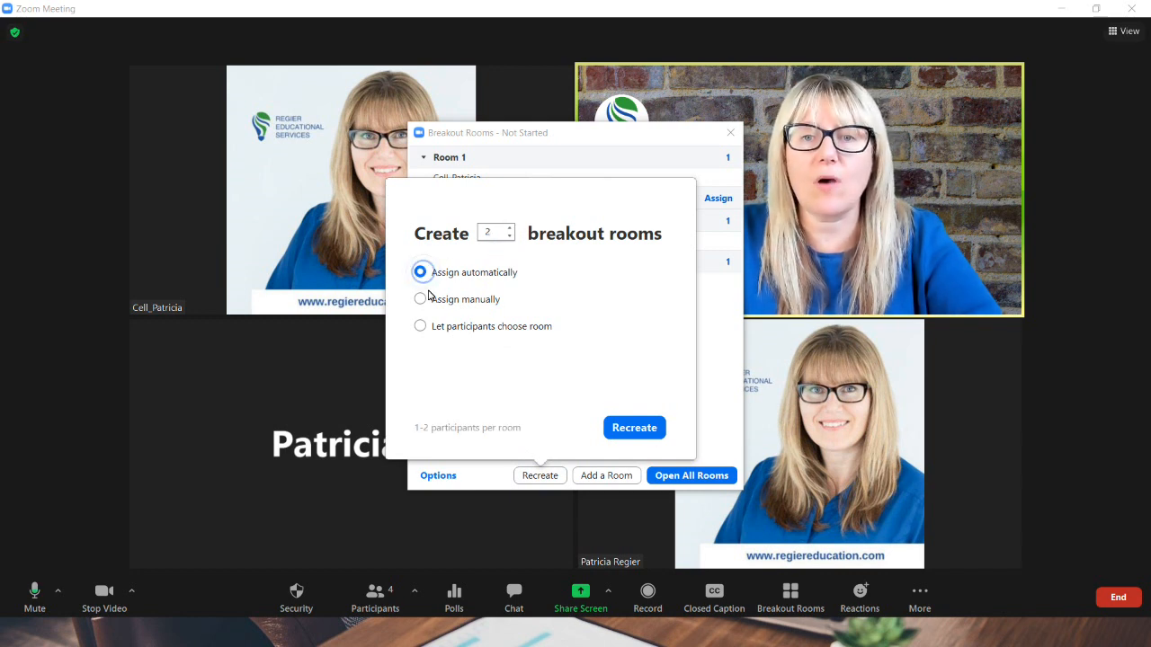
Enable automatically moving all assigned participants into breakout rooms, and close the breakout room options
{"action": "left_click", "coordinate": [441, 475]}
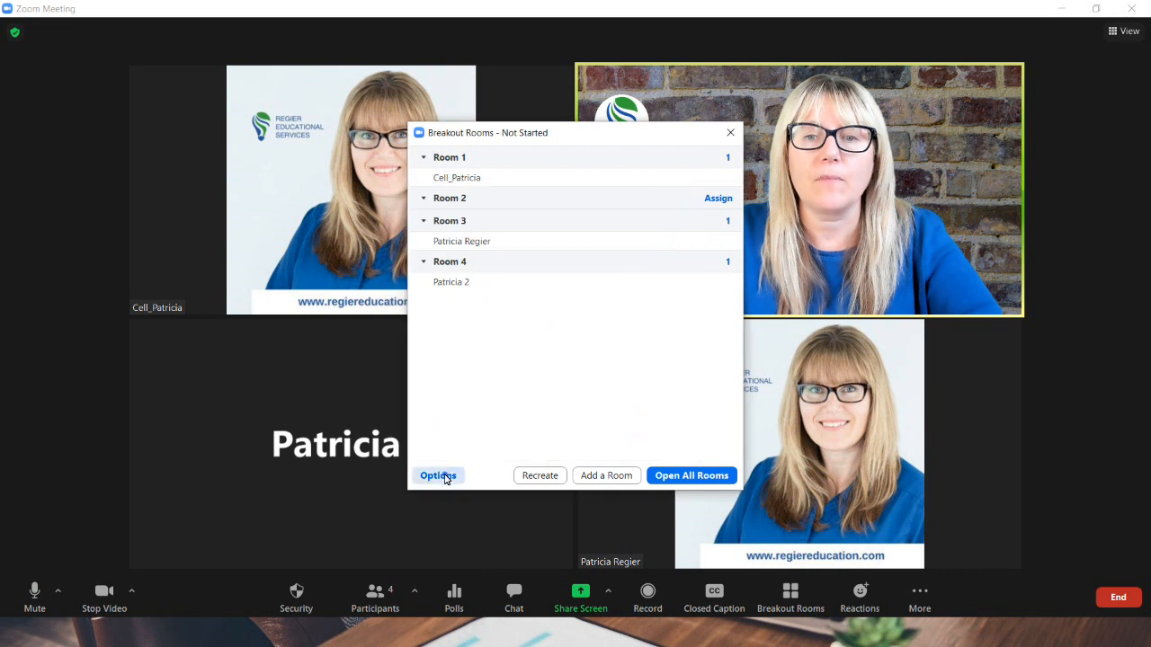
{"action": "left_click", "coordinate": [276, 335]}
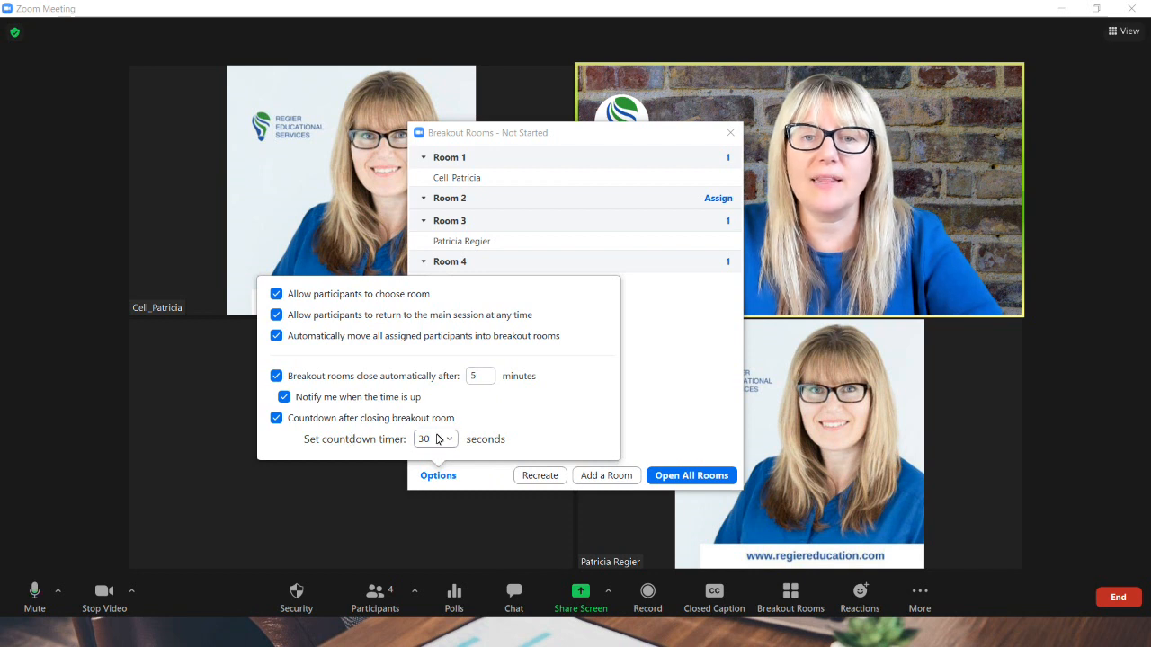
{"action": "left_click", "coordinate": [477, 477]}
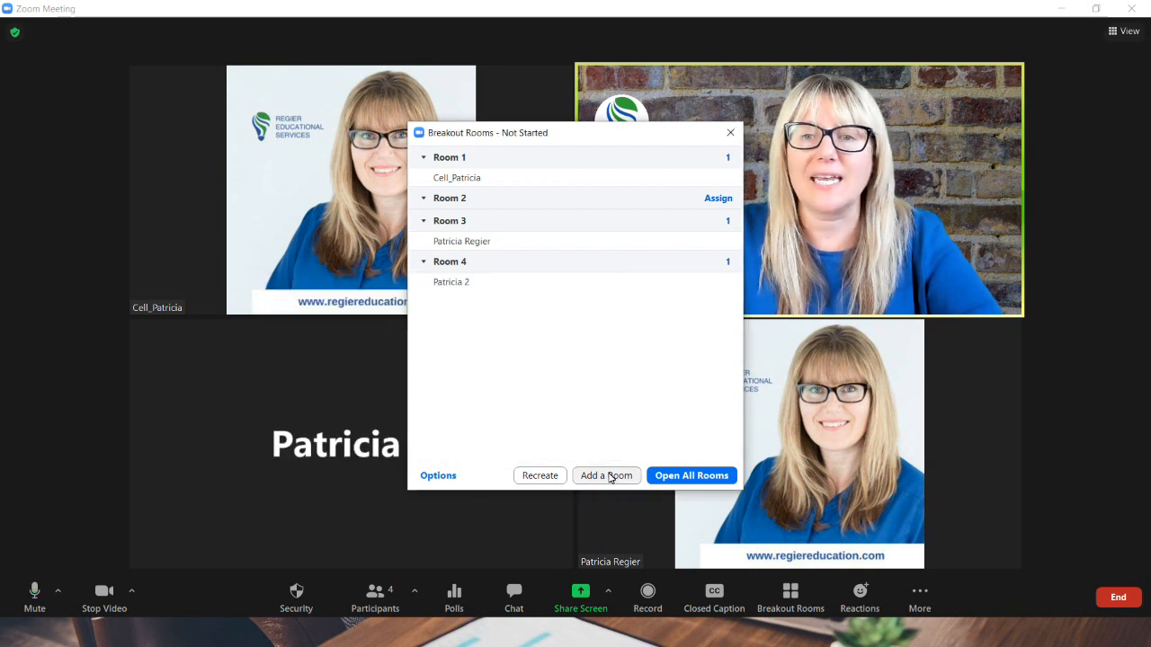
Review the automatic, manual and participant-choice assignment methods for recreating the 4 breakout rooms
{"action": "left_click", "coordinate": [542, 477]}
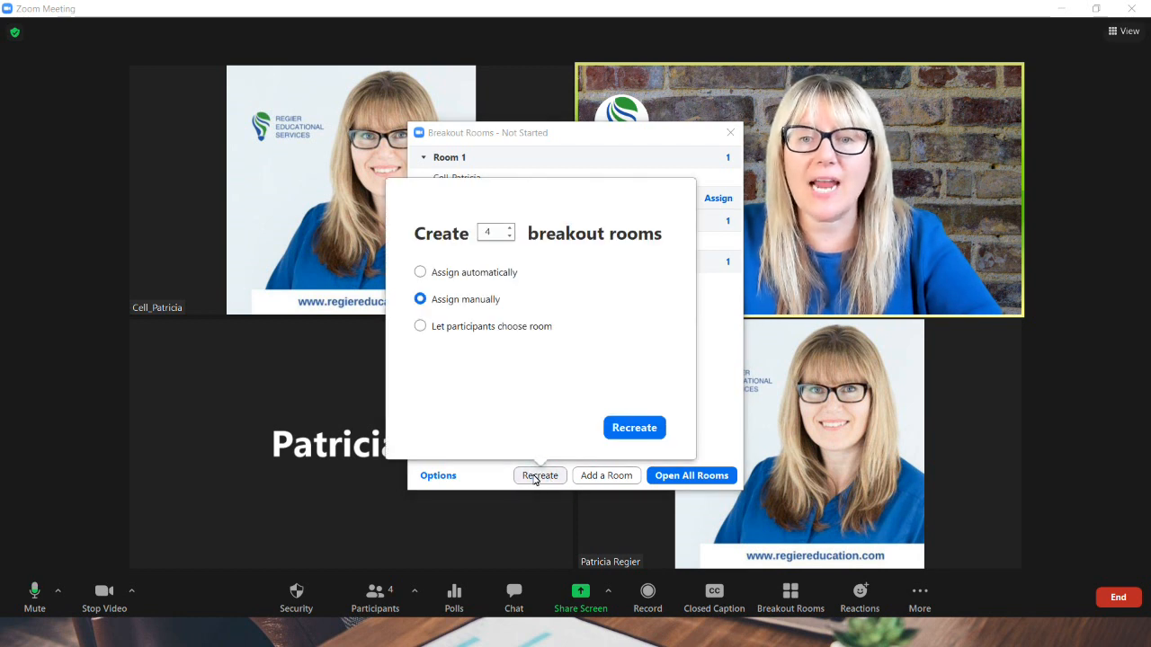
{"action": "left_click", "coordinate": [421, 272]}
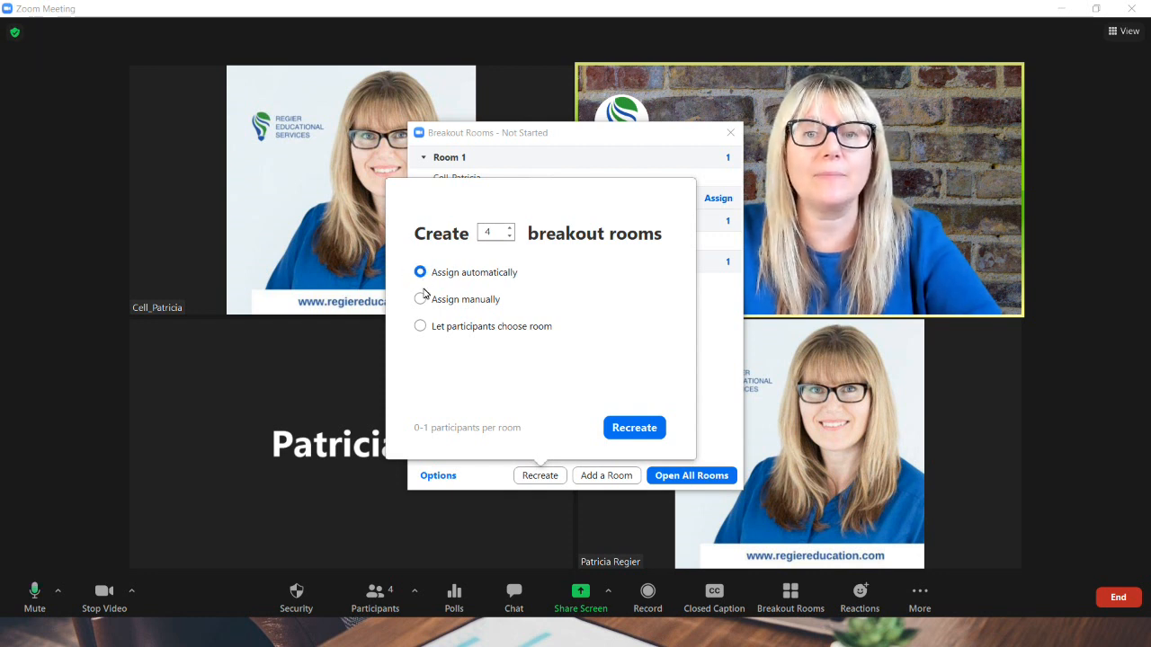
{"action": "left_click", "coordinate": [424, 300]}
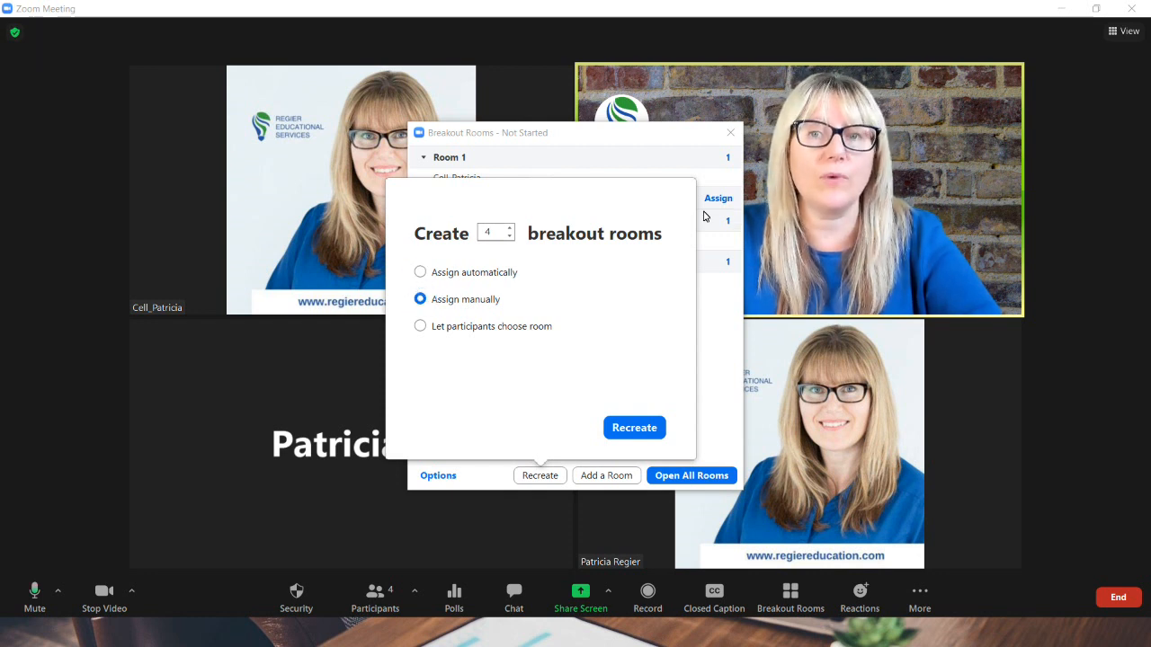
{"action": "left_click", "coordinate": [421, 327]}
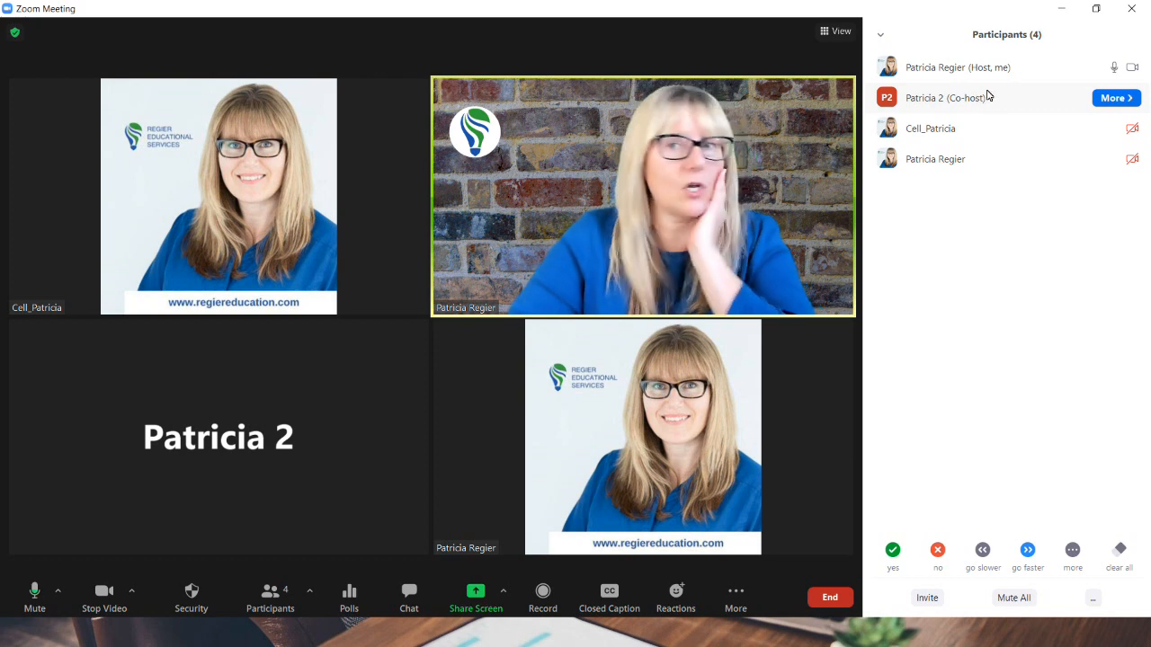
Transfer the host role to the co-host and open the additional options for your own participant entry
{"action": "left_click", "coordinate": [1112, 98]}
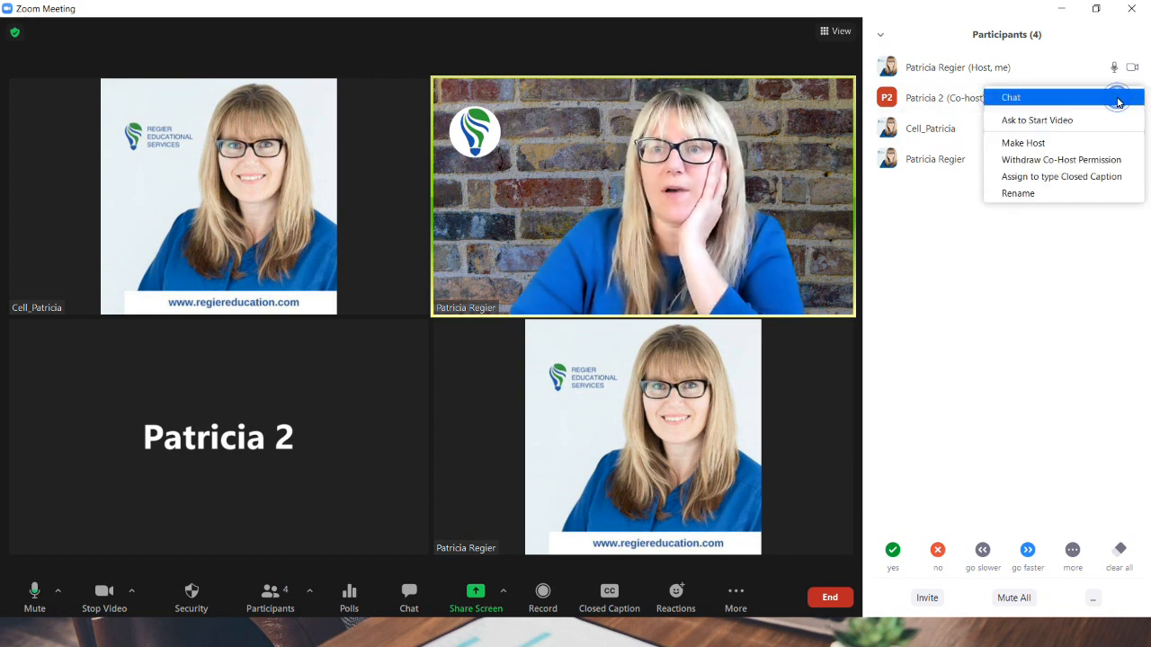
{"action": "left_click", "coordinate": [1053, 146]}
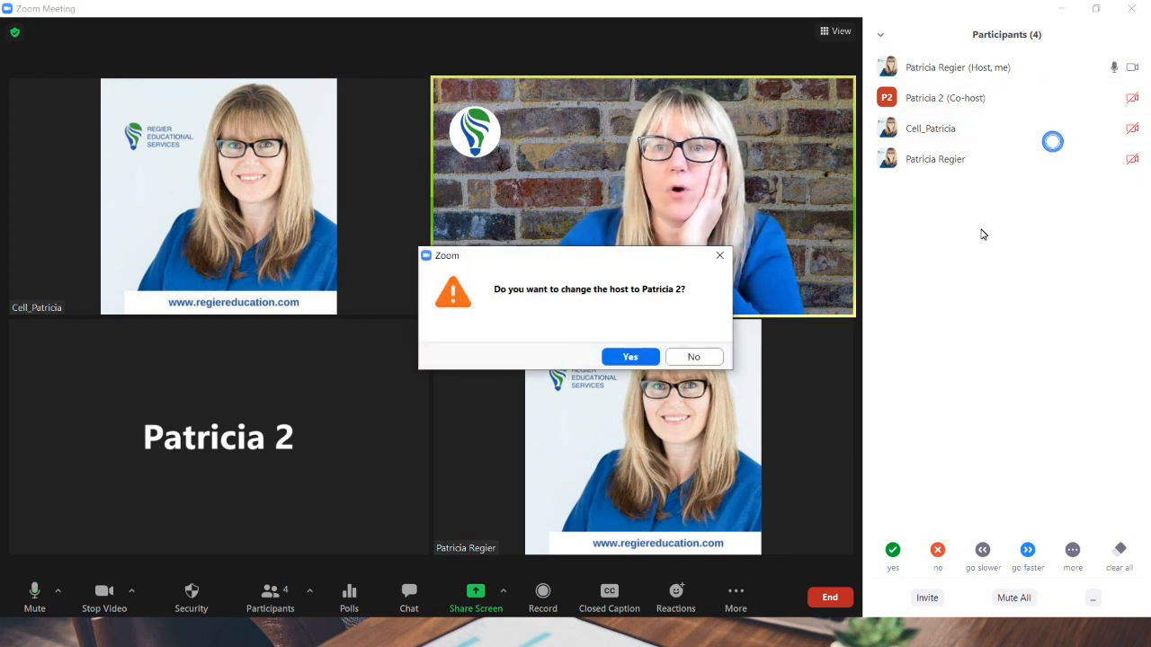
{"action": "left_click", "coordinate": [631, 357]}
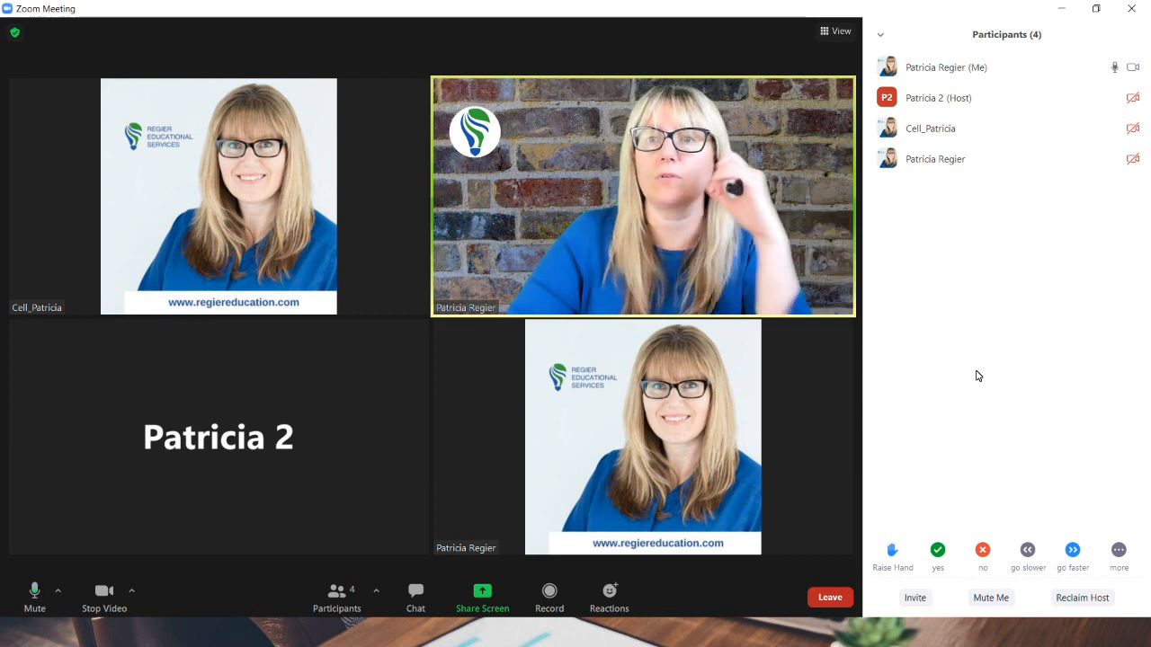
{"action": "mouse_move", "coordinate": [1030, 84]}
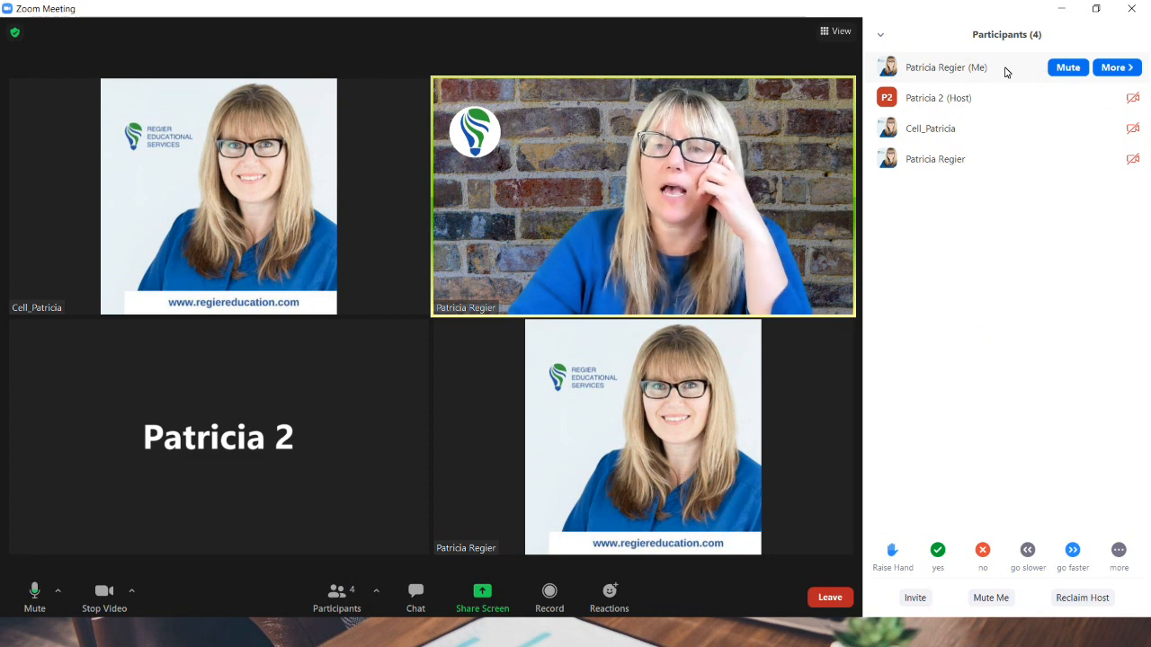
{"action": "left_click", "coordinate": [1106, 71]}
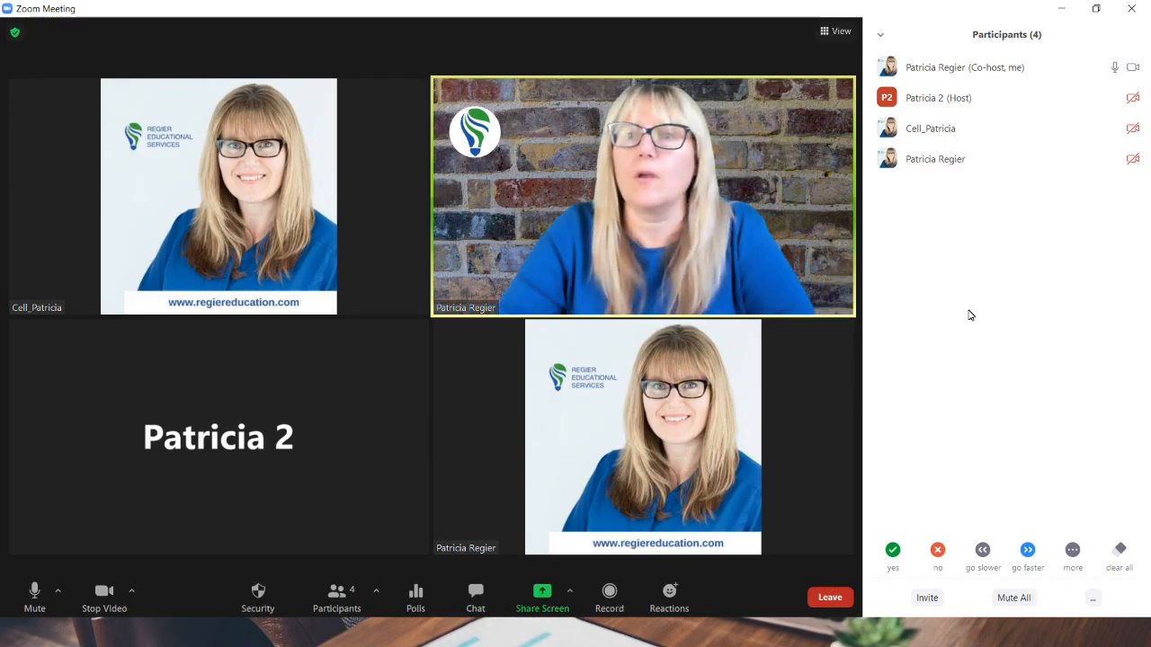
Accept the host's invitation to join breakout Room 3 and maximize the meeting window
{"action": "mouse_move", "coordinate": [991, 67]}
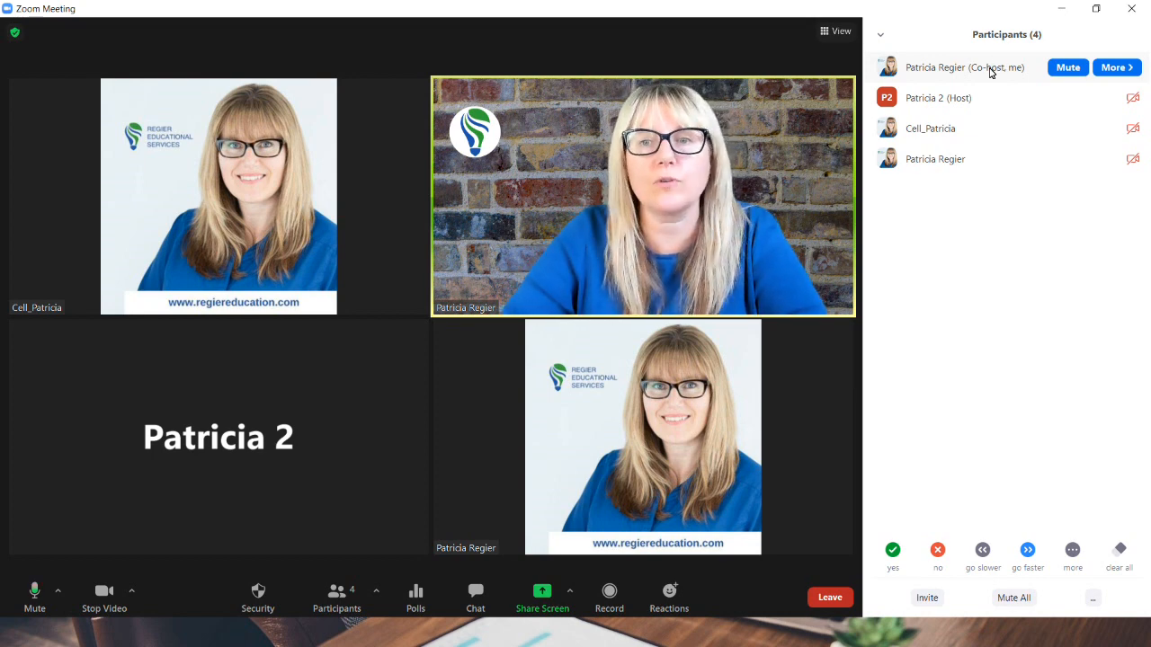
{"action": "mouse_move", "coordinate": [829, 419]}
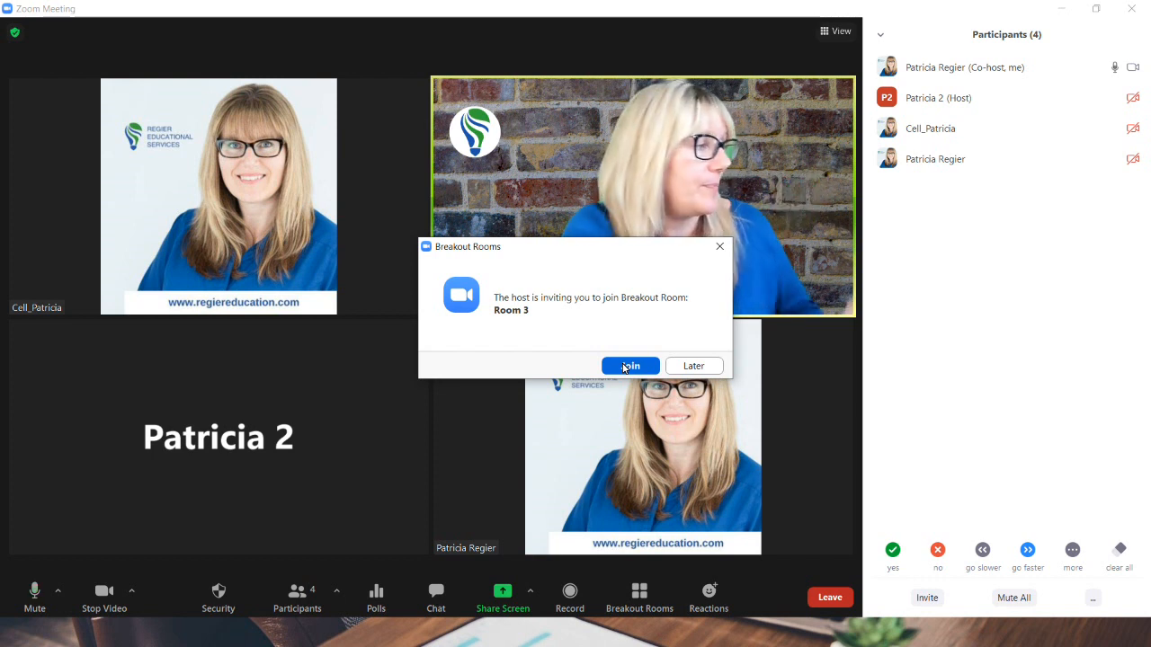
{"action": "left_click", "coordinate": [627, 365]}
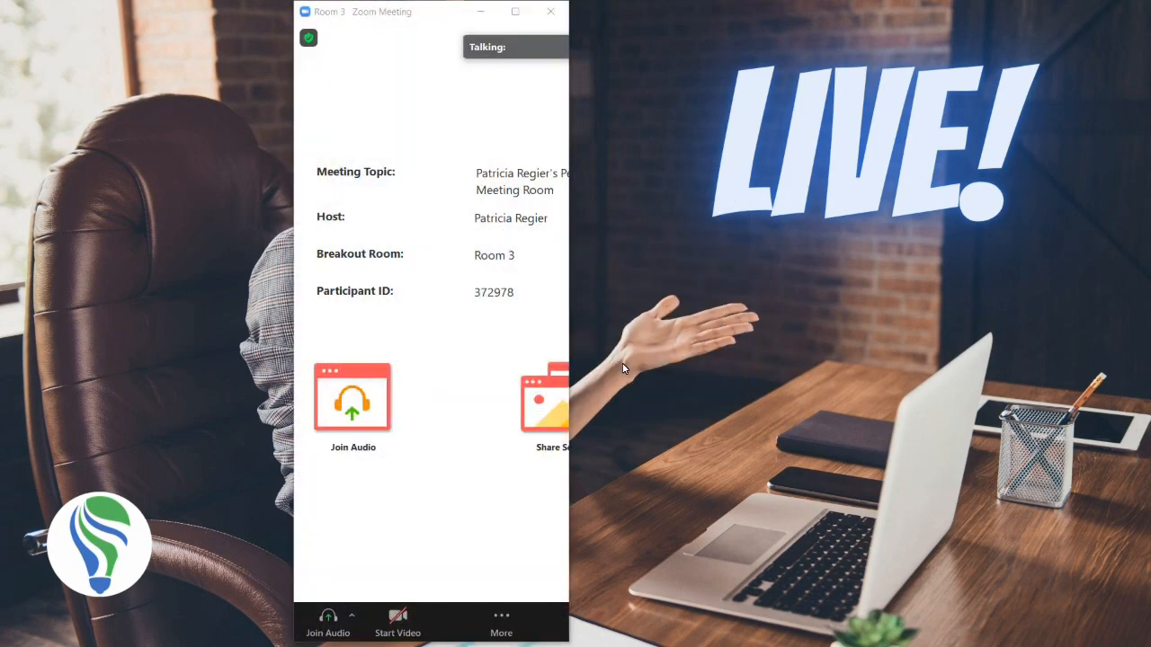
{"action": "left_click", "coordinate": [515, 11]}
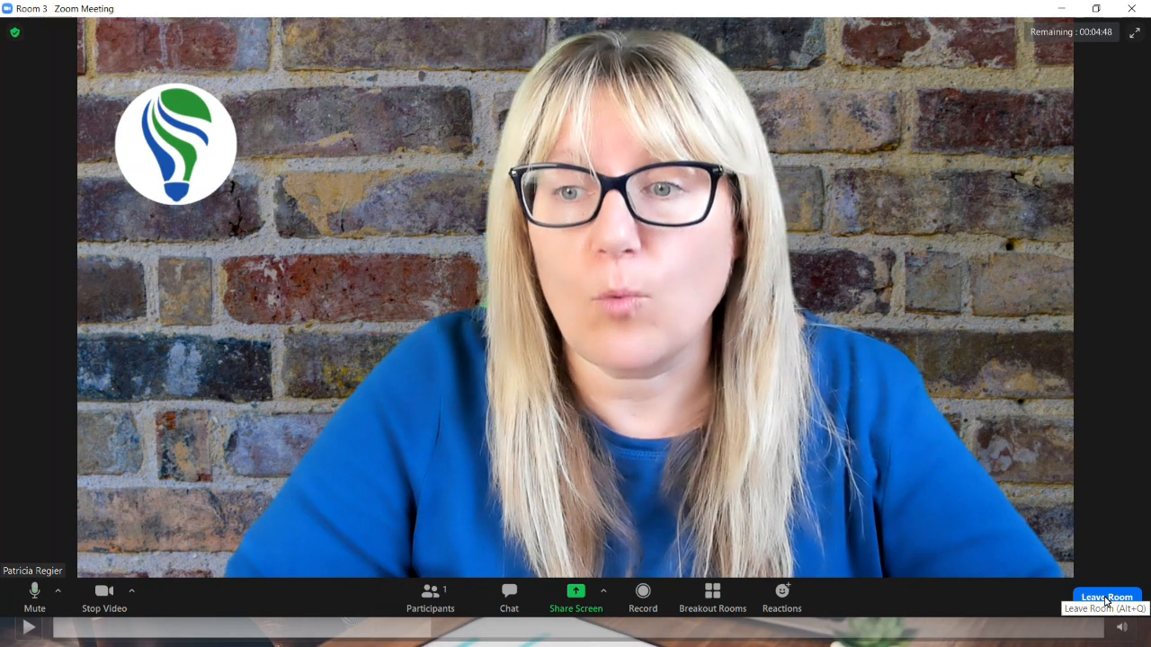
Leave breakout Room 3 and return to the main session
{"action": "left_click", "coordinate": [1105, 597]}
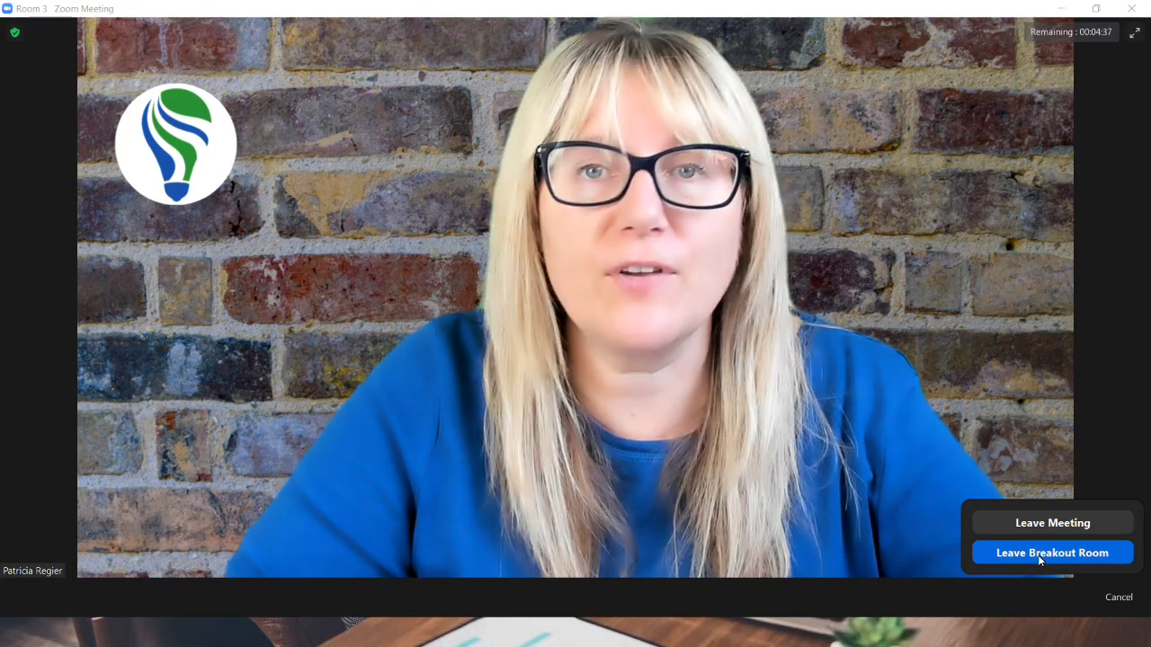
{"action": "left_click", "coordinate": [1037, 555]}
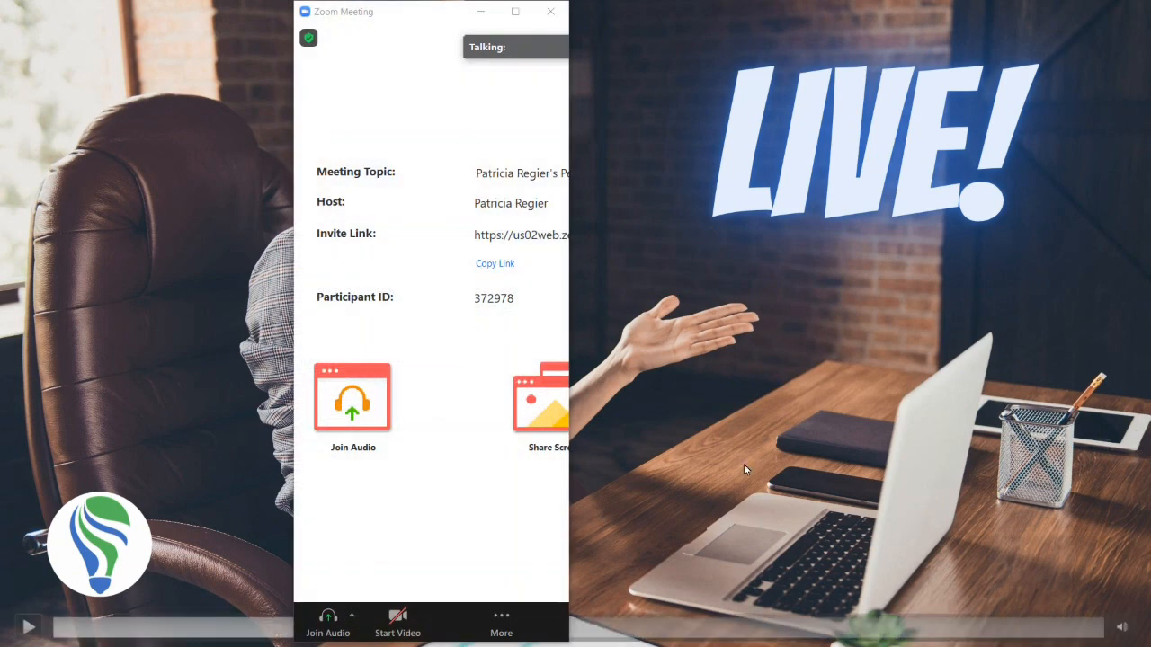
Maximize the Room 3 meeting window, then open the breakout room list and move it beside the speaker's face
{"action": "left_click", "coordinate": [514, 12]}
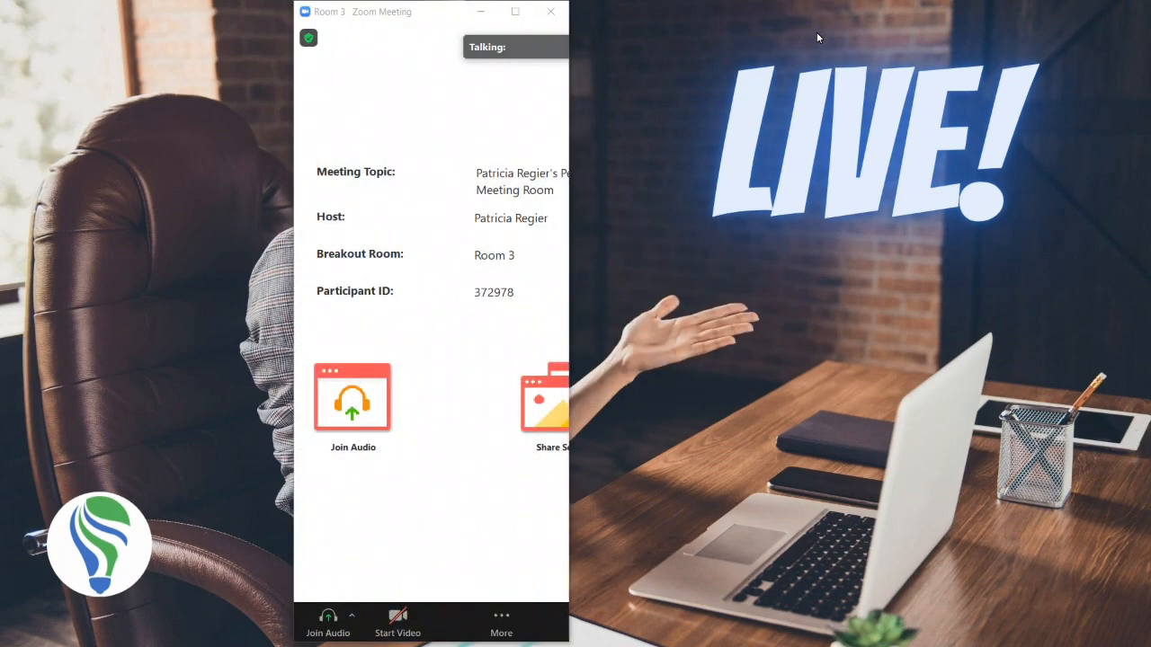
{"action": "left_click", "coordinate": [515, 12]}
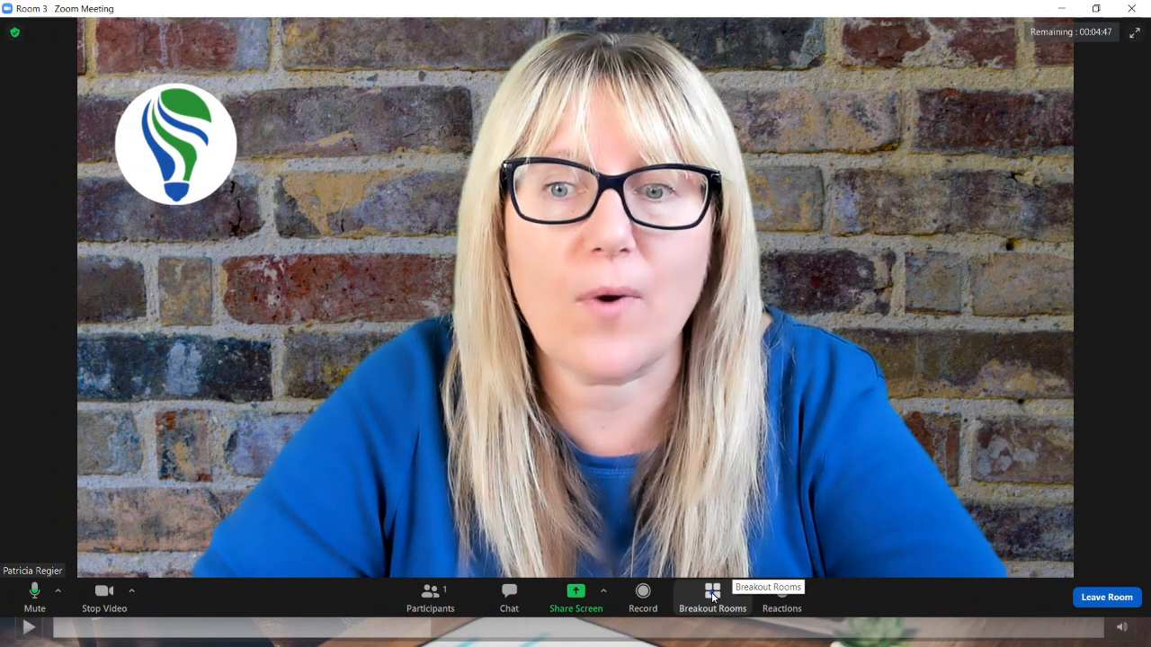
{"action": "left_click", "coordinate": [711, 592]}
{"action": "left_click_drag", "start_coordinate": [631, 140], "coordinate": [274, 188]}
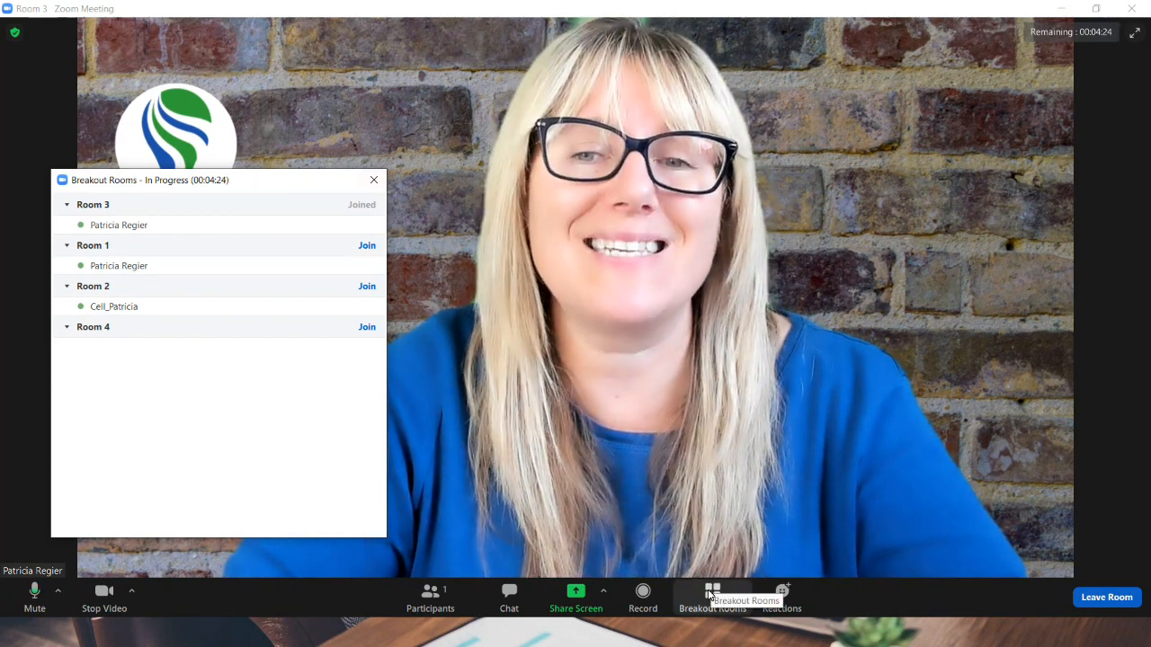
Reopen the breakout room list clear of the speaker and bring up the options for leaving Room 3
{"action": "left_click", "coordinate": [709, 595]}
{"action": "left_click_drag", "start_coordinate": [629, 141], "coordinate": [1019, 97]}
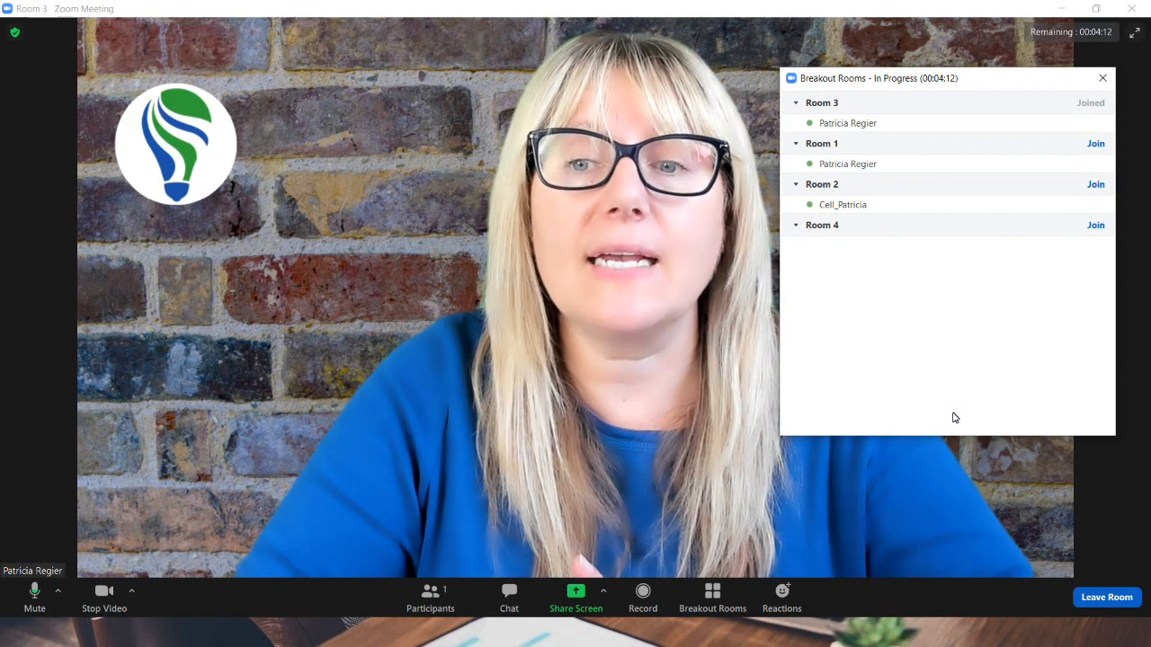
{"action": "left_click", "coordinate": [893, 596]}
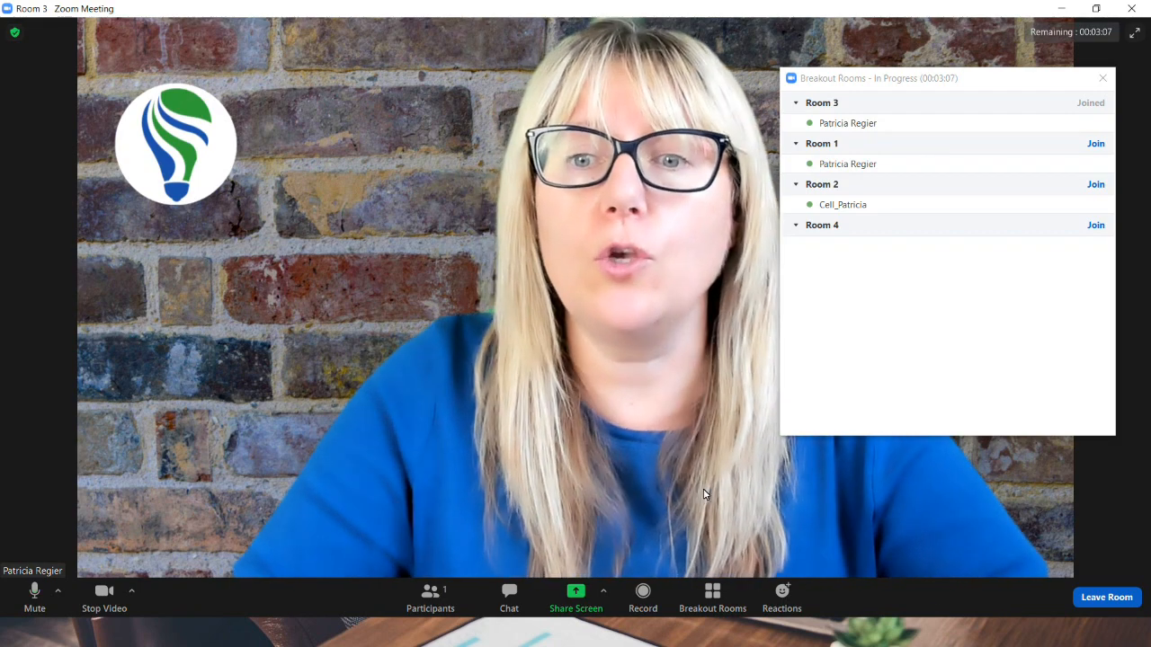
{"action": "left_click", "coordinate": [712, 595]}
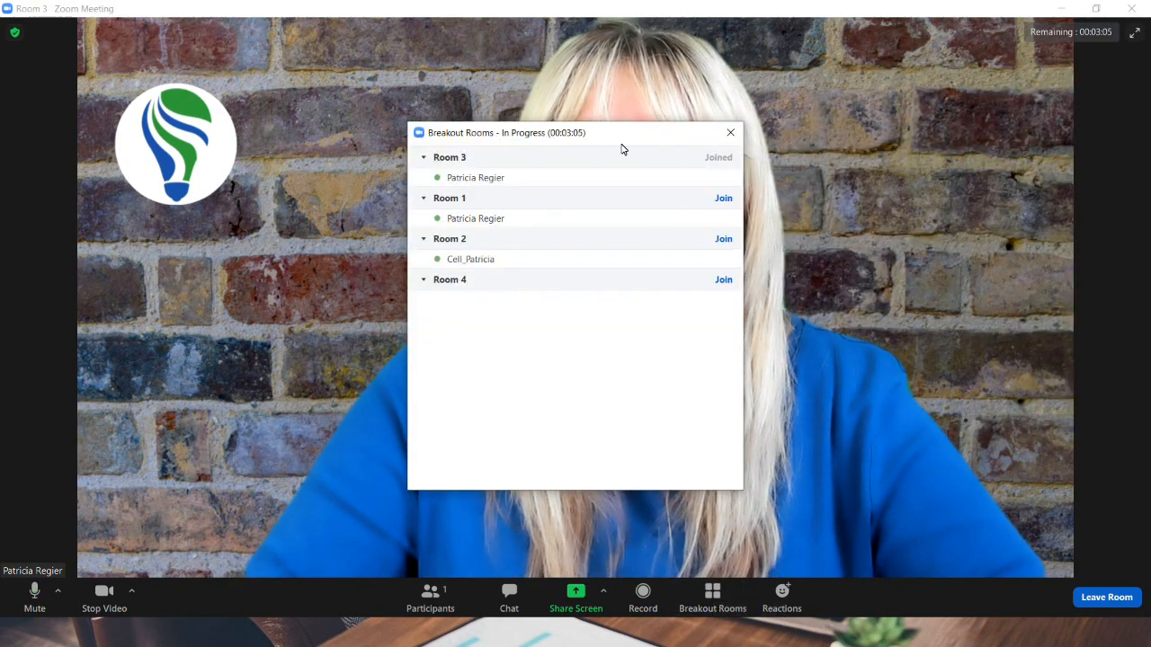
{"action": "left_click_drag", "start_coordinate": [622, 139], "coordinate": [1028, 98]}
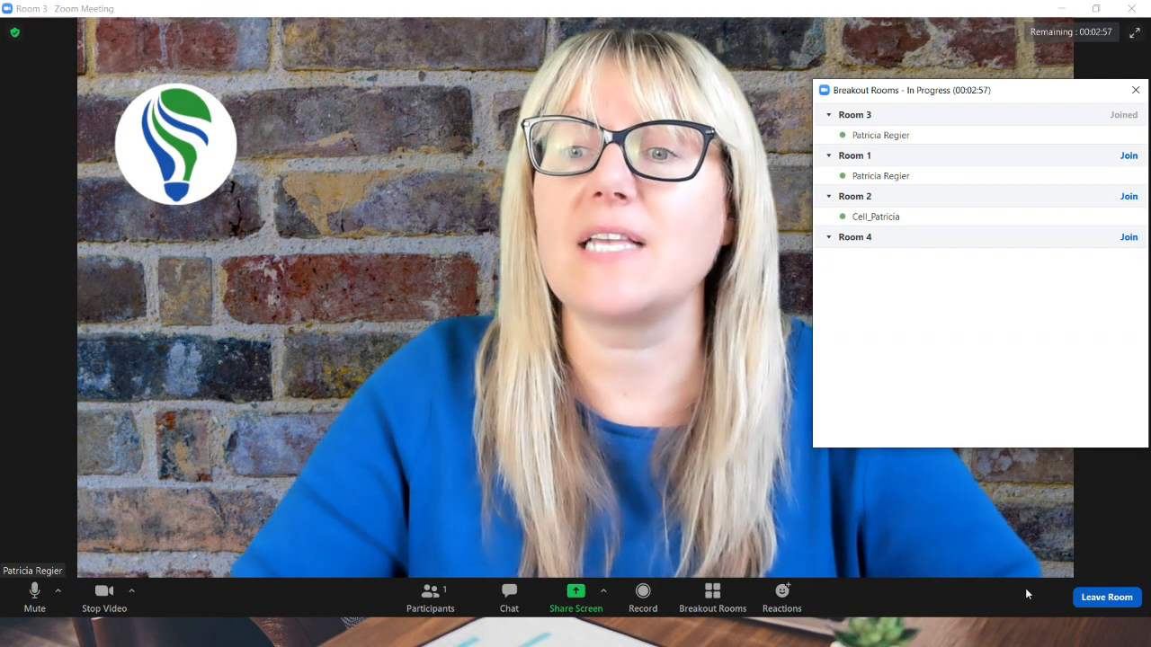
{"action": "left_click", "coordinate": [1111, 598]}
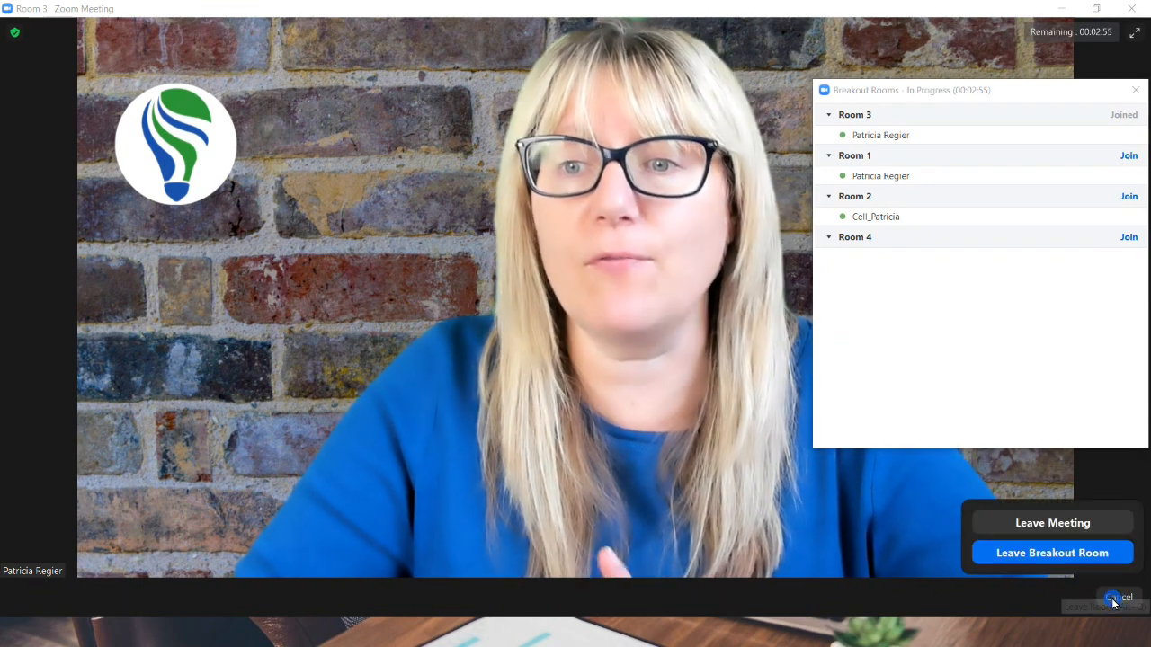
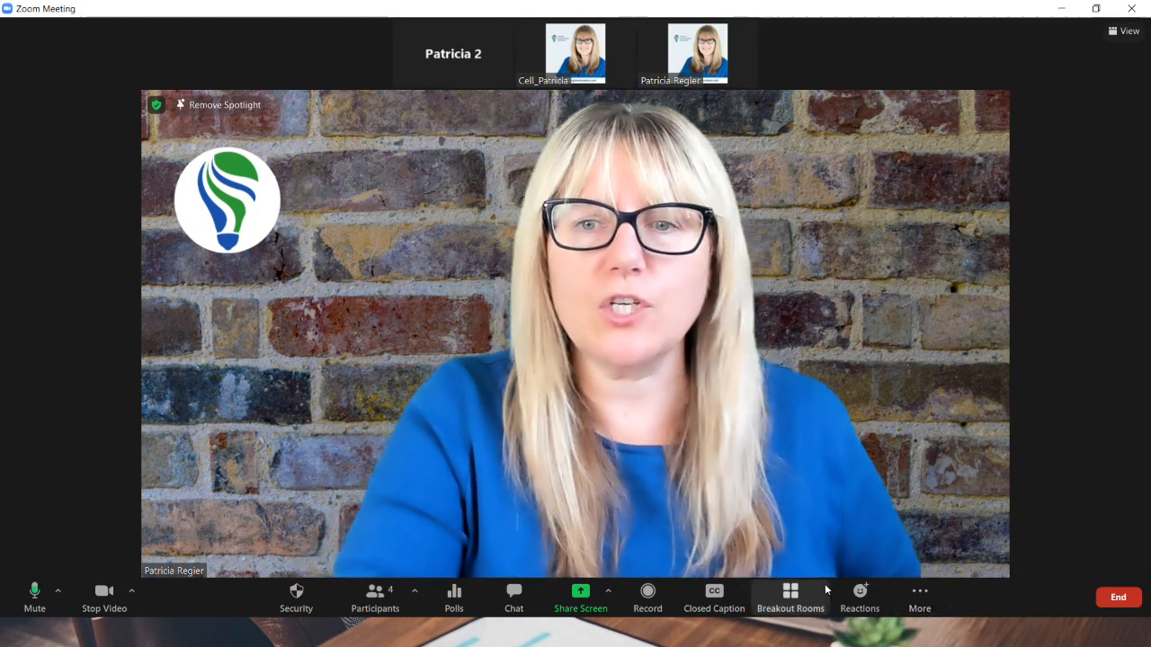
Open the meeting's invite window and copy the full invitation to the clipboard
{"action": "left_click", "coordinate": [413, 593]}
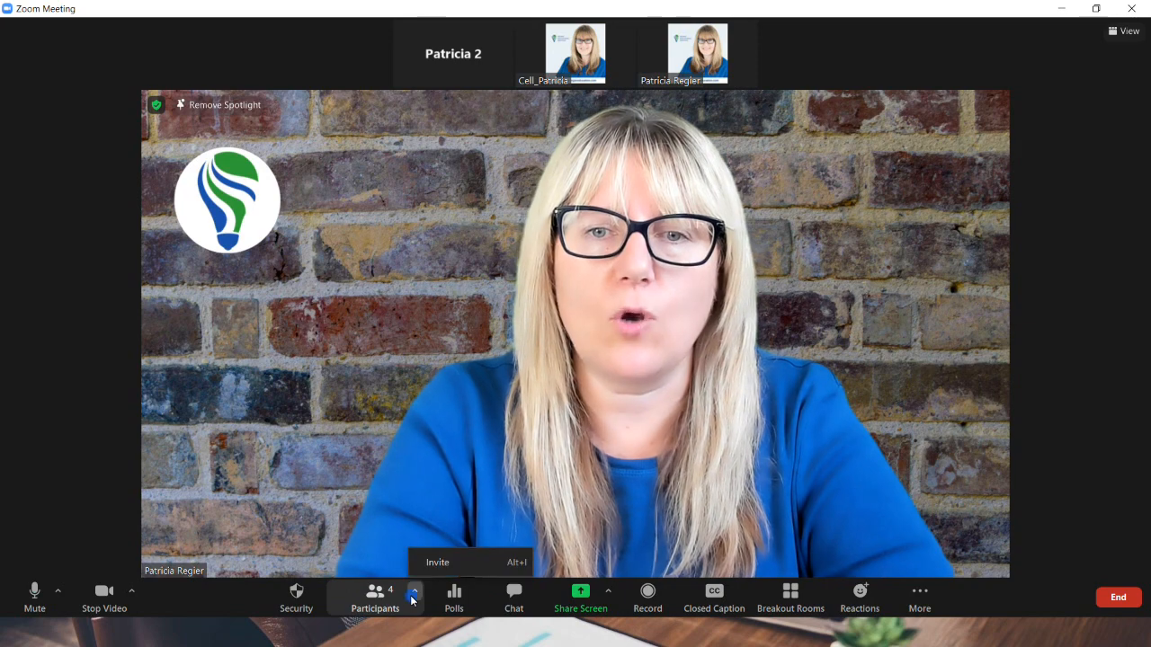
{"action": "left_click", "coordinate": [440, 566]}
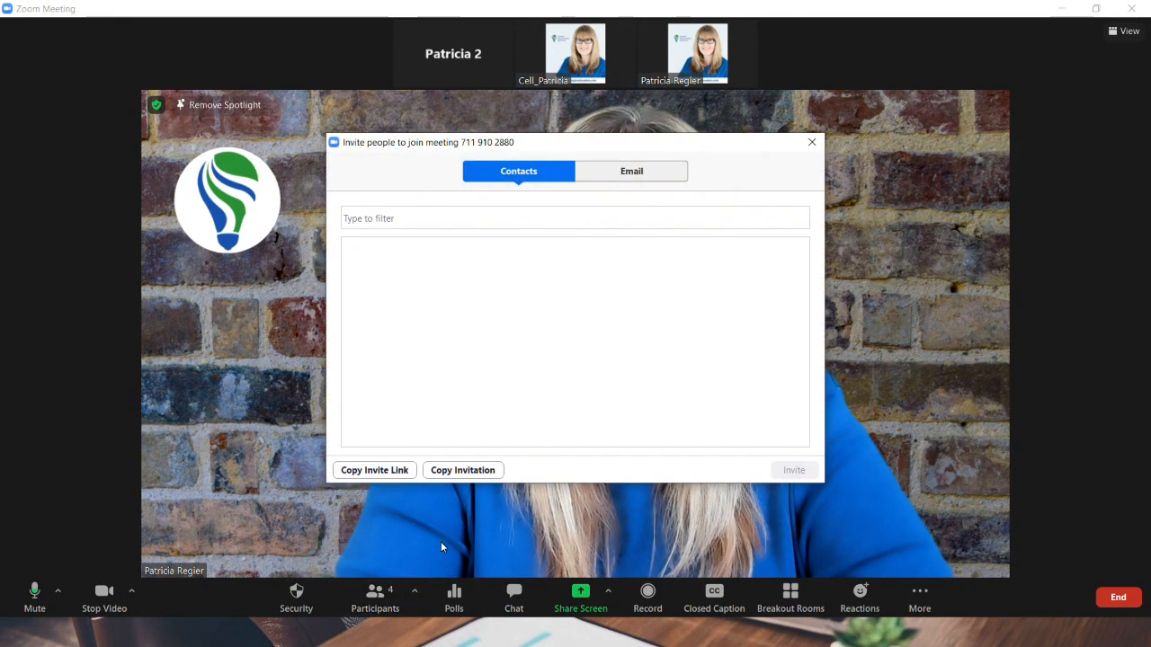
{"action": "left_click", "coordinate": [462, 471]}
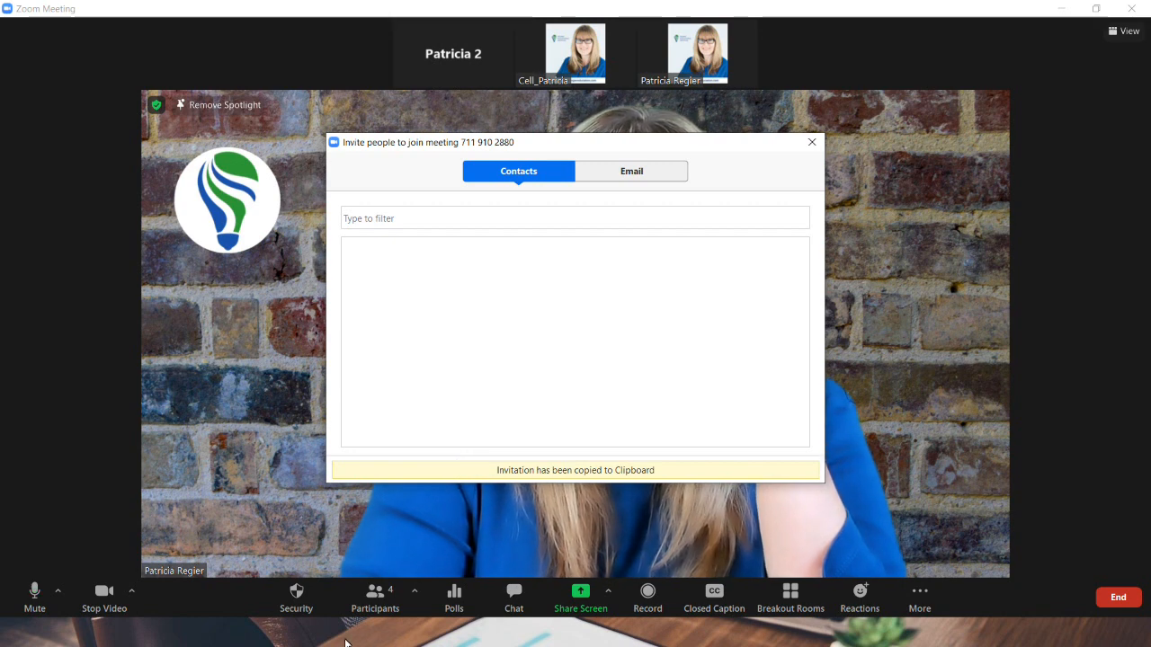
Switch to PowerPoint, exit the slide show and add a new slide after slide 1 for the copied invitation
{"action": "left_click", "coordinate": [345, 641]}
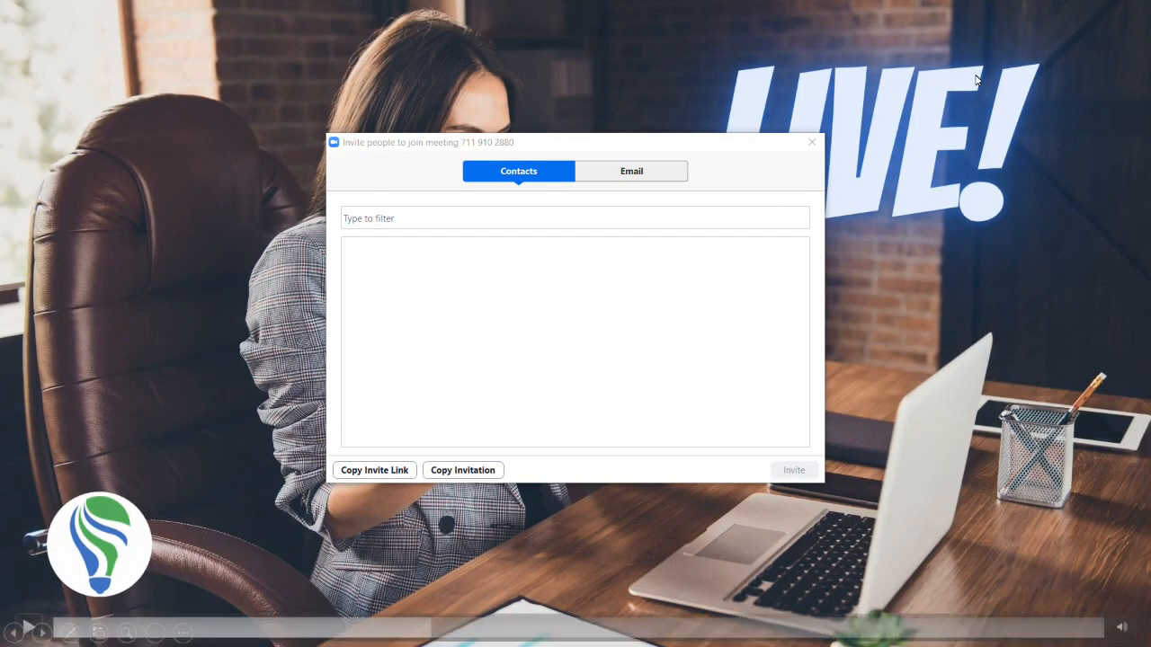
{"action": "key", "text": "Escape"}
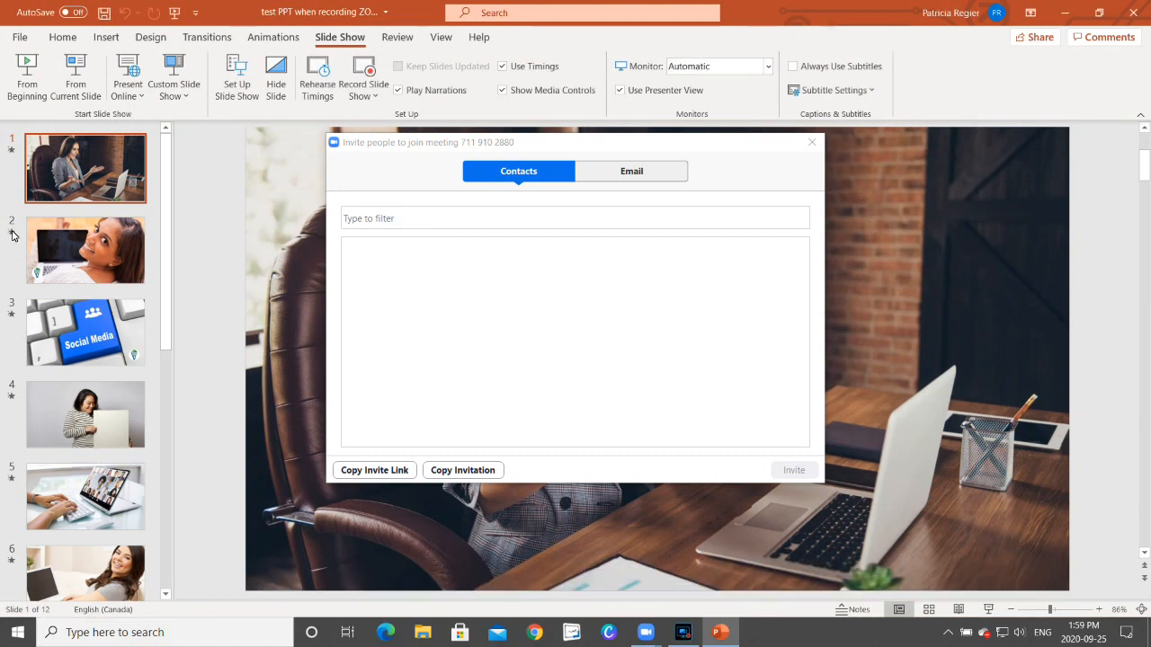
{"action": "scroll", "coordinate": [107, 174], "scroll_direction": "down", "scroll_amount": 1}
{"action": "scroll", "coordinate": [110, 177], "scroll_direction": "up", "scroll_amount": 1}
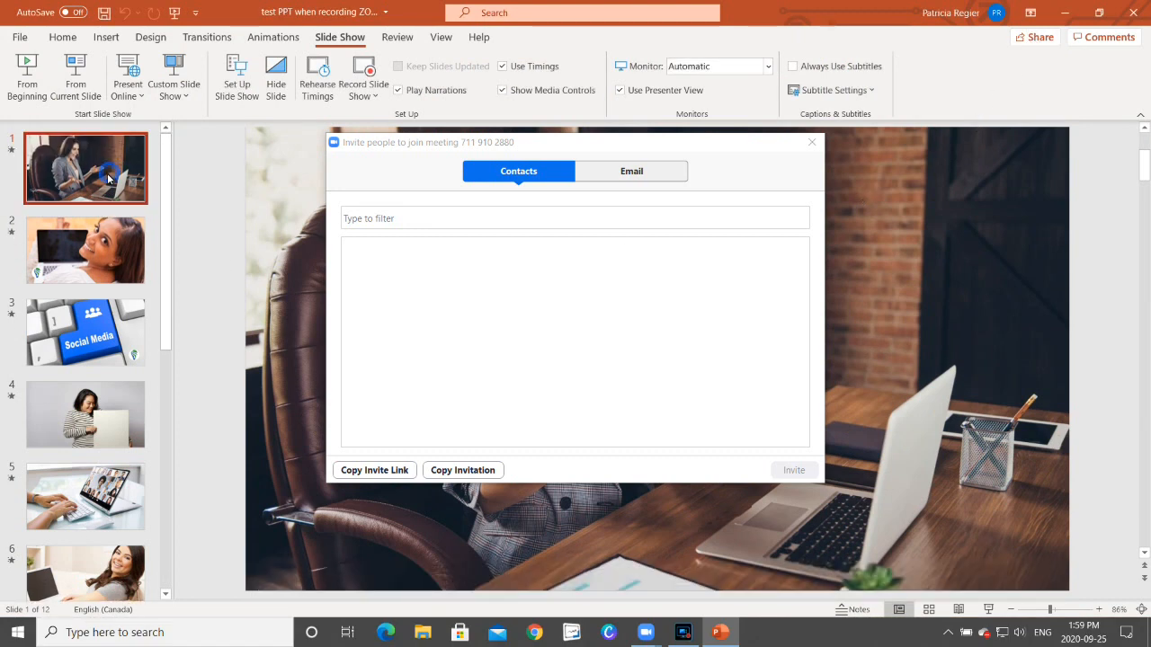
{"action": "key", "text": "Return"}
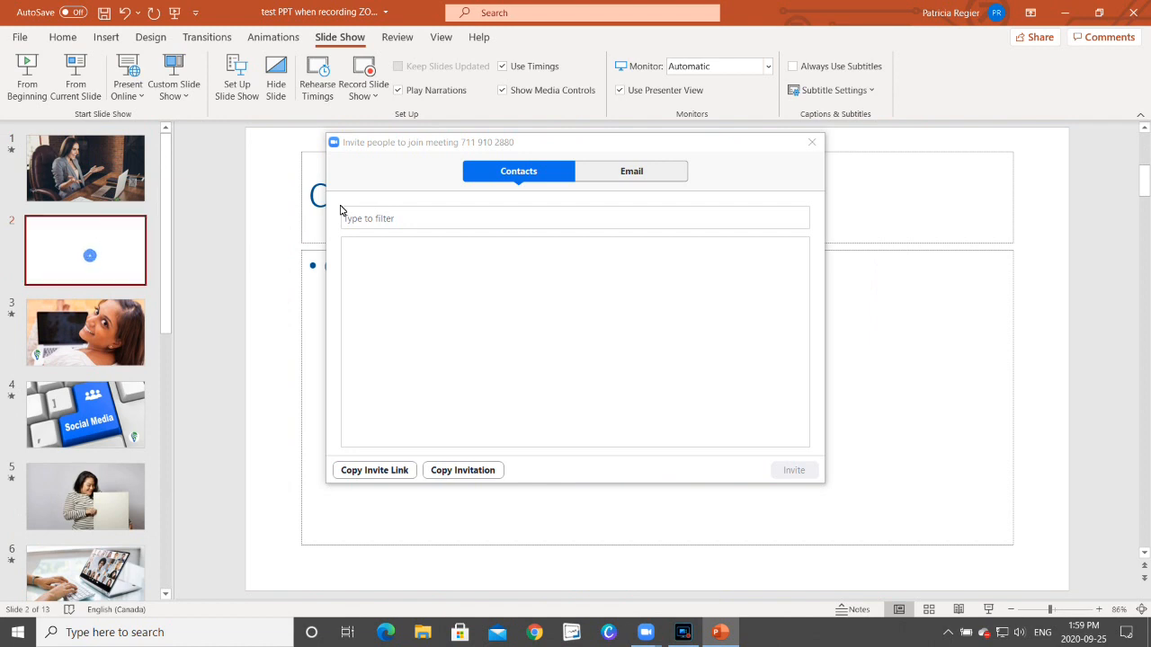
{"action": "left_click_drag", "start_coordinate": [639, 144], "coordinate": [316, 18]}
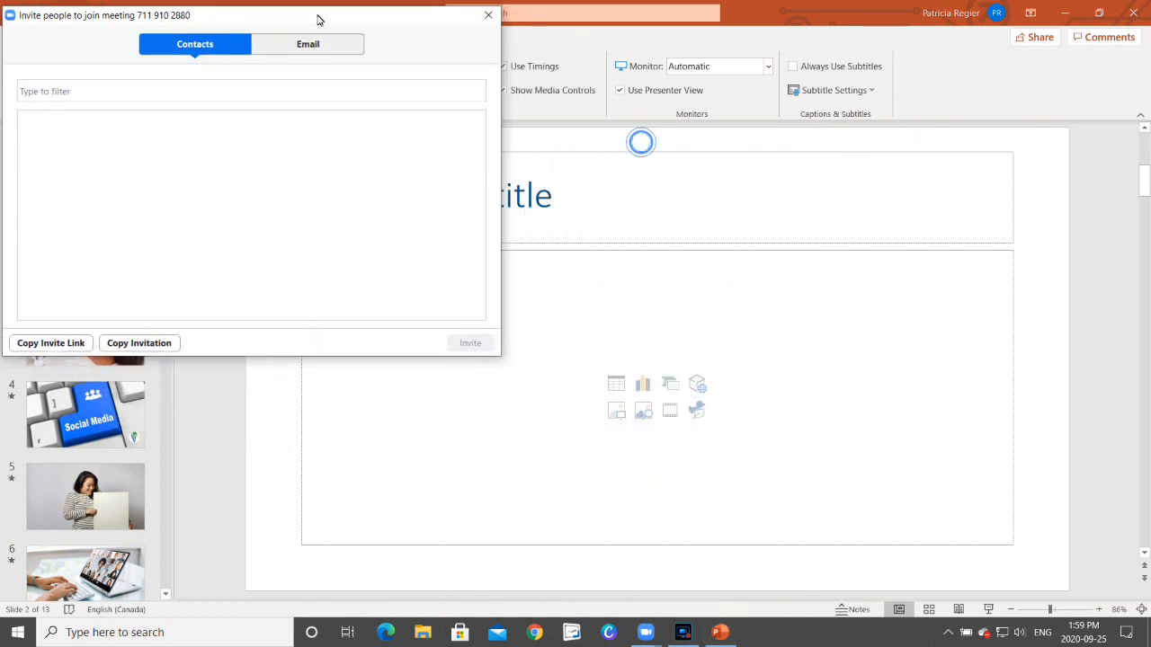
{"action": "right_click", "coordinate": [648, 292]}
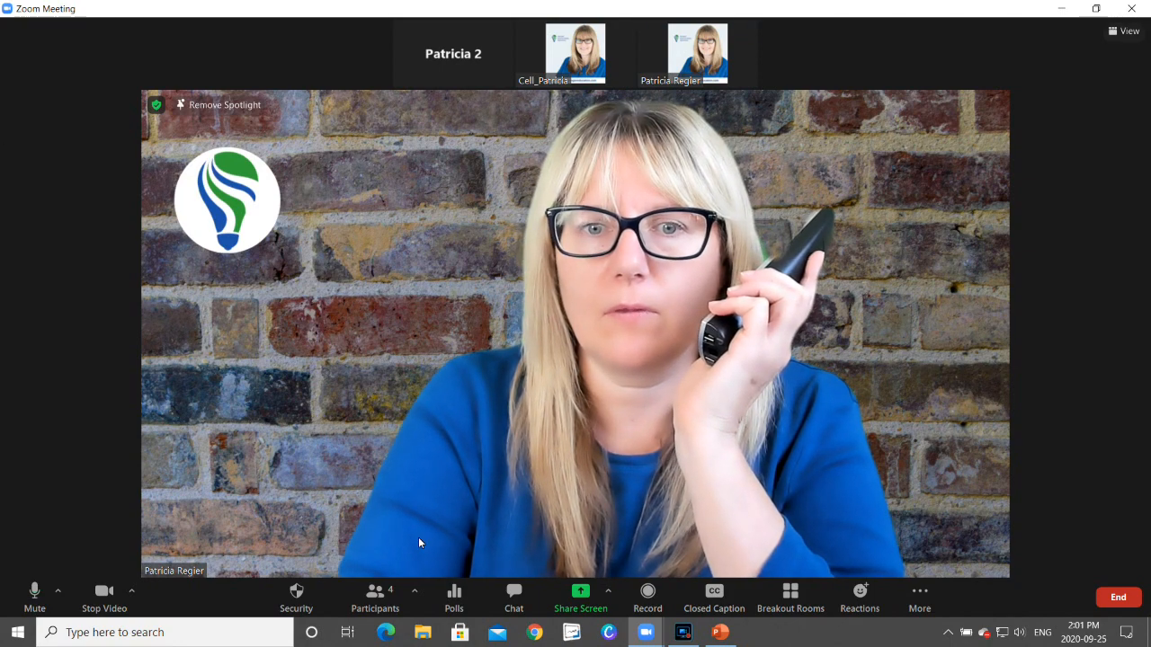
Show the participants list and admit the phone caller from the waiting room
{"action": "left_click", "coordinate": [374, 598]}
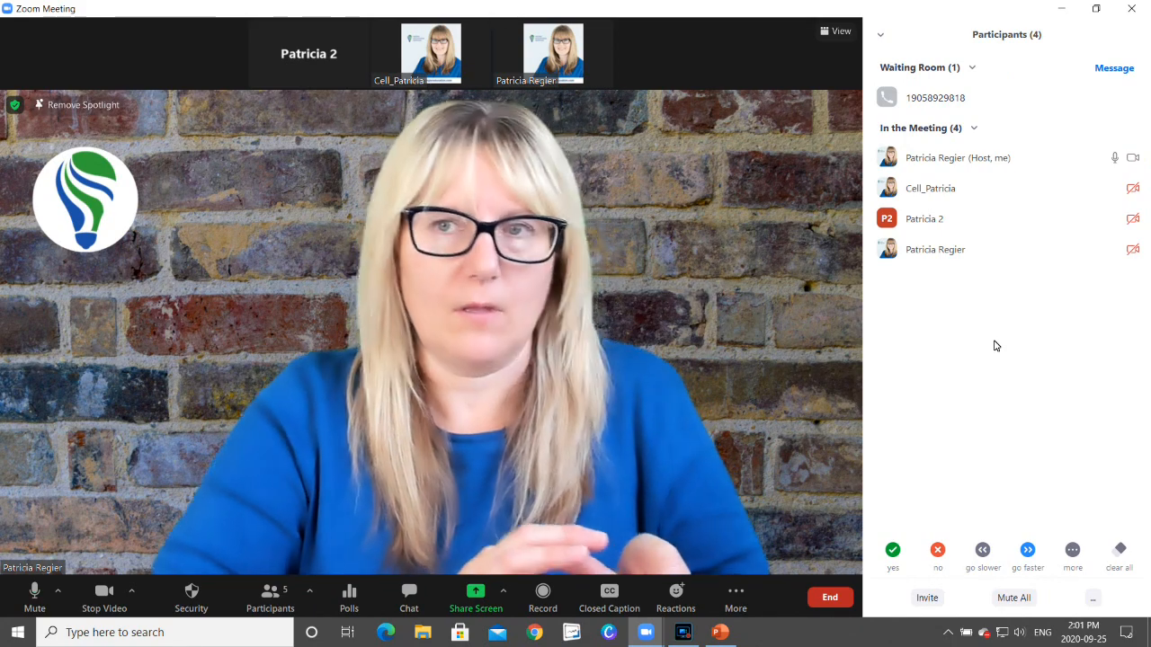
{"action": "mouse_move", "coordinate": [1060, 109]}
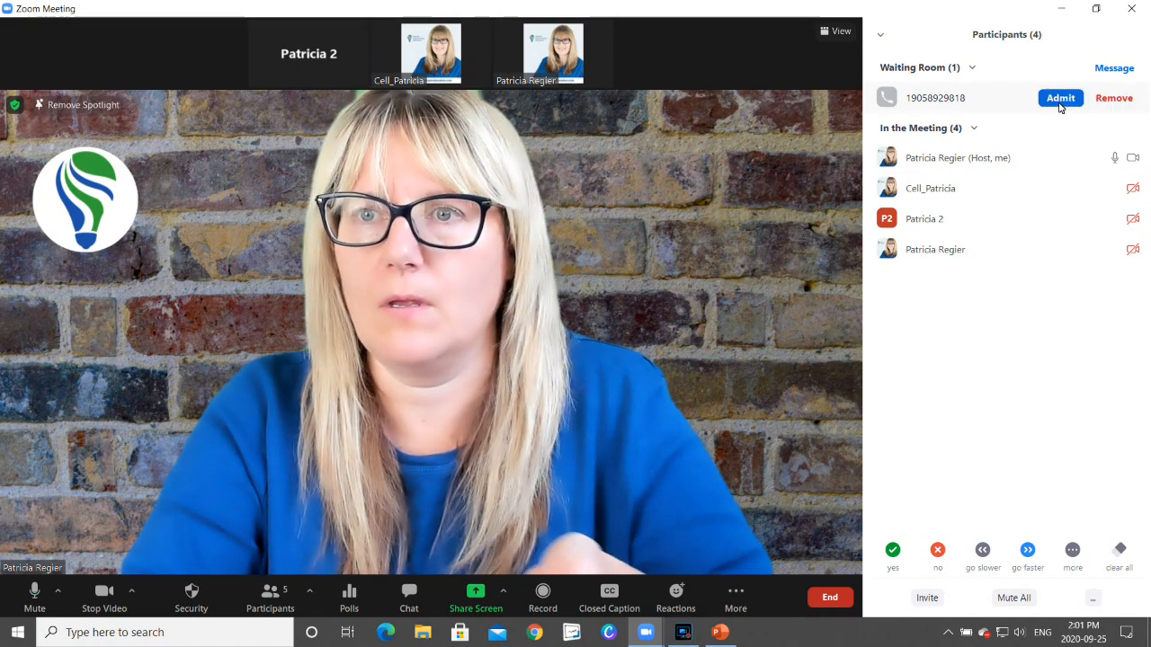
{"action": "left_click", "coordinate": [1059, 100]}
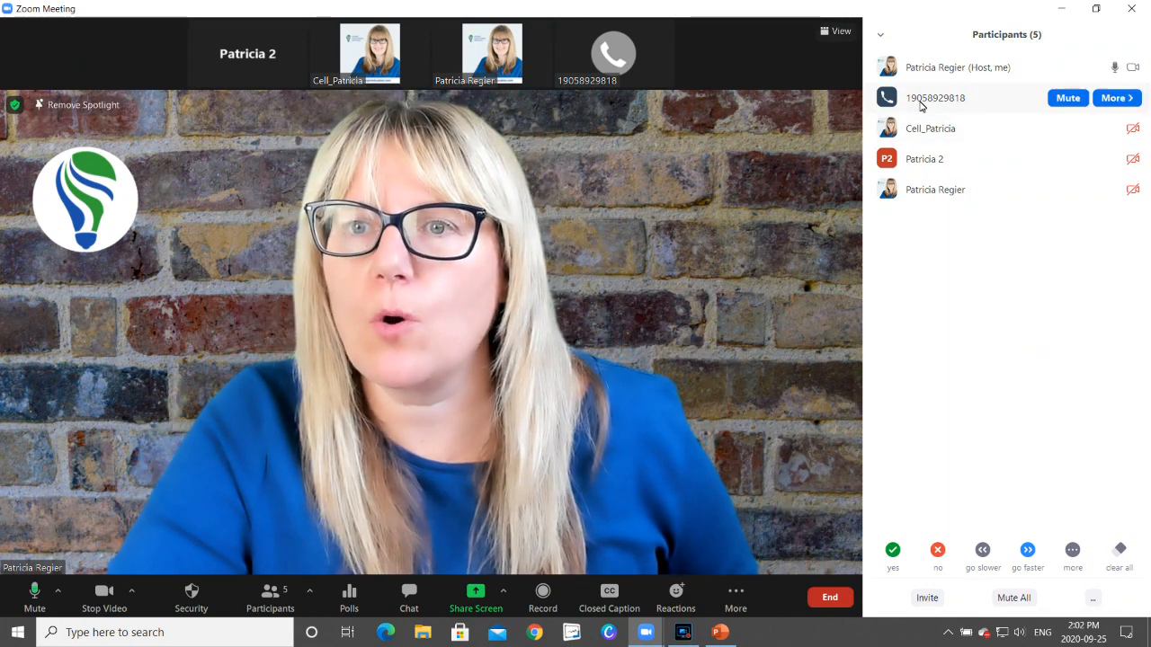
Merge the phone caller's audio with the first video participant offered in the merge list
{"action": "left_click", "coordinate": [1117, 98]}
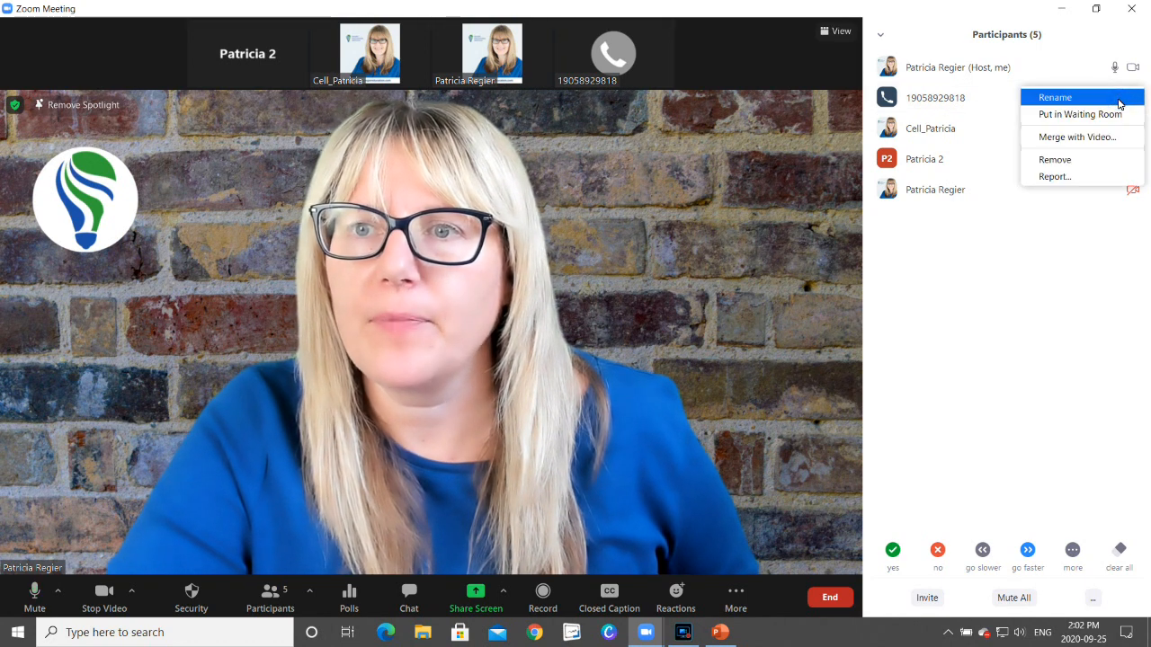
{"action": "left_click", "coordinate": [1101, 138]}
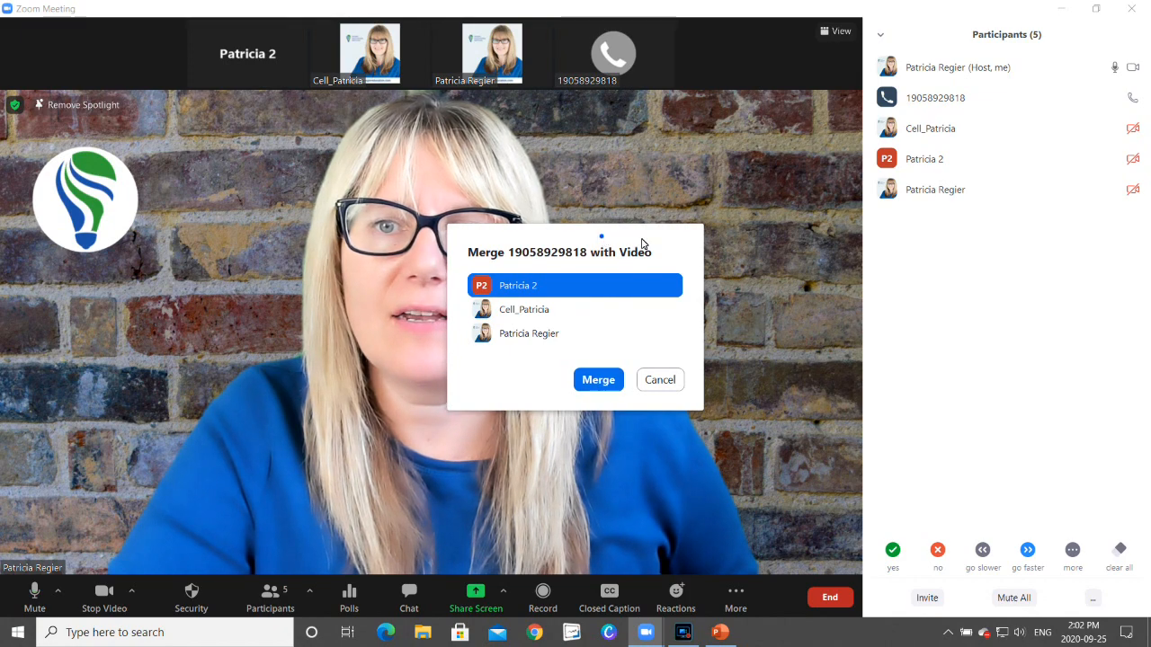
{"action": "left_click_drag", "start_coordinate": [601, 236], "coordinate": [739, 214]}
{"action": "left_click", "coordinate": [734, 353]}
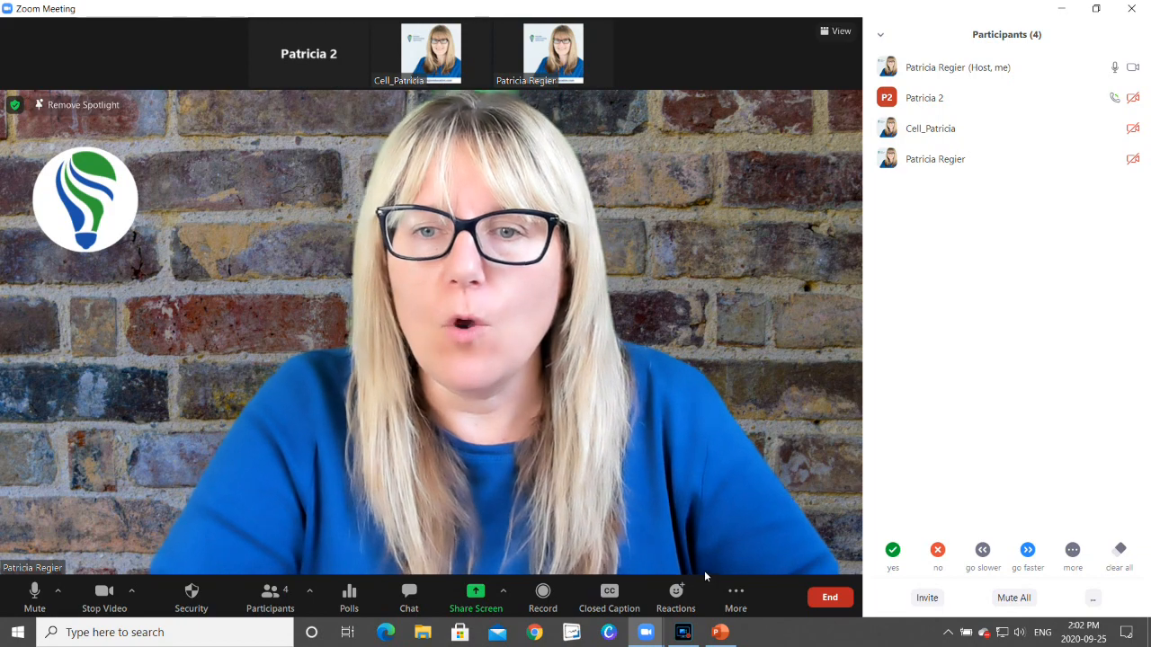
Recreate the breakout rooms as 2 automatically assigned rooms and open all of them
{"action": "left_click", "coordinate": [743, 593]}
{"action": "left_click", "coordinate": [745, 566]}
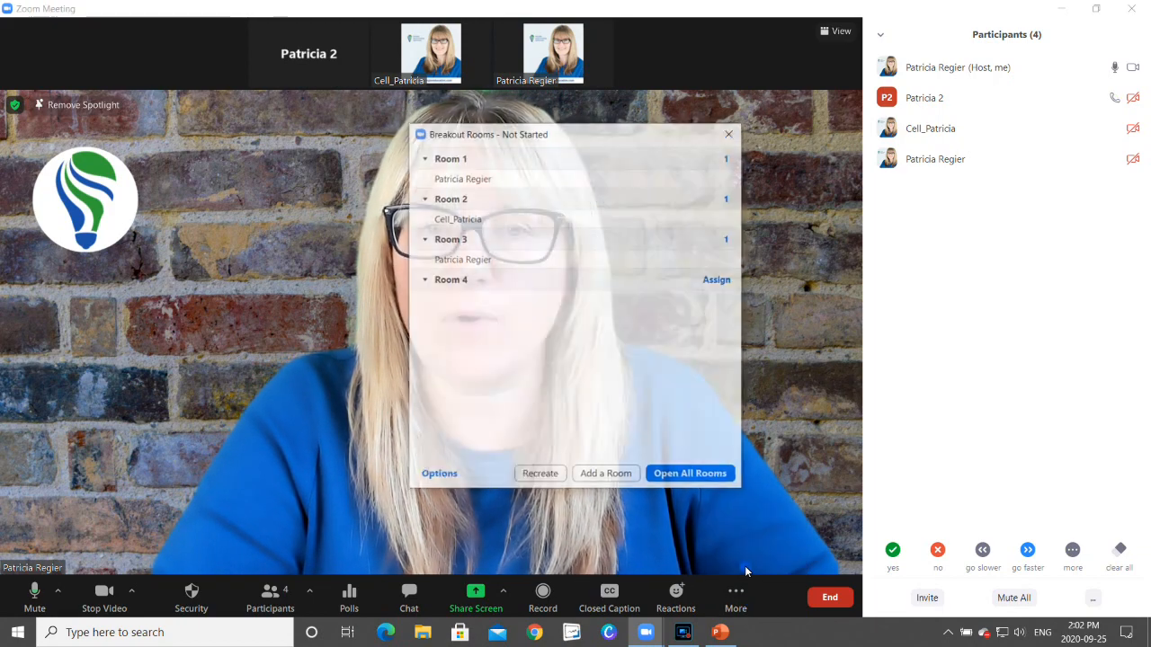
{"action": "left_click", "coordinate": [531, 476]}
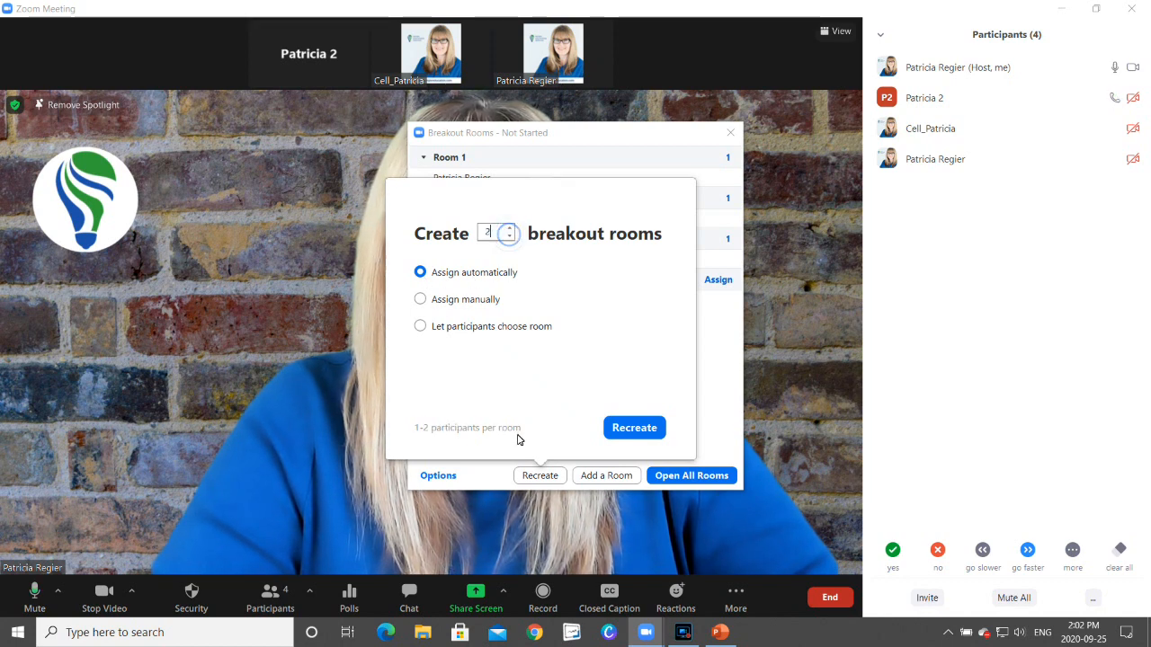
{"action": "left_click", "coordinate": [634, 429]}
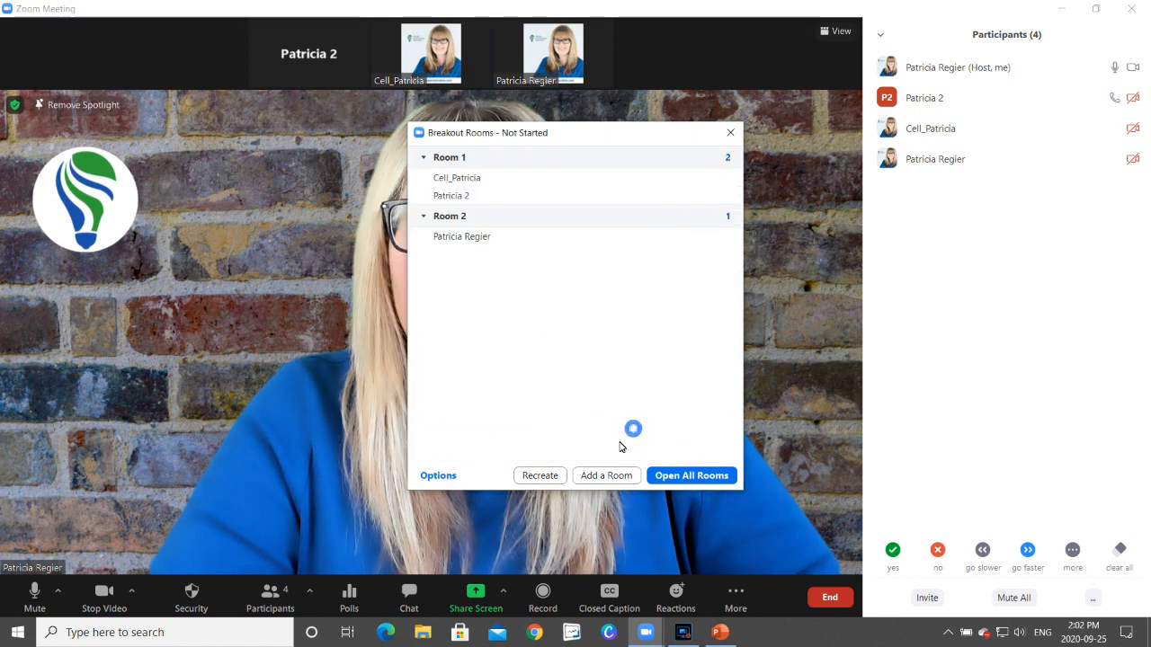
{"action": "left_click", "coordinate": [693, 480]}
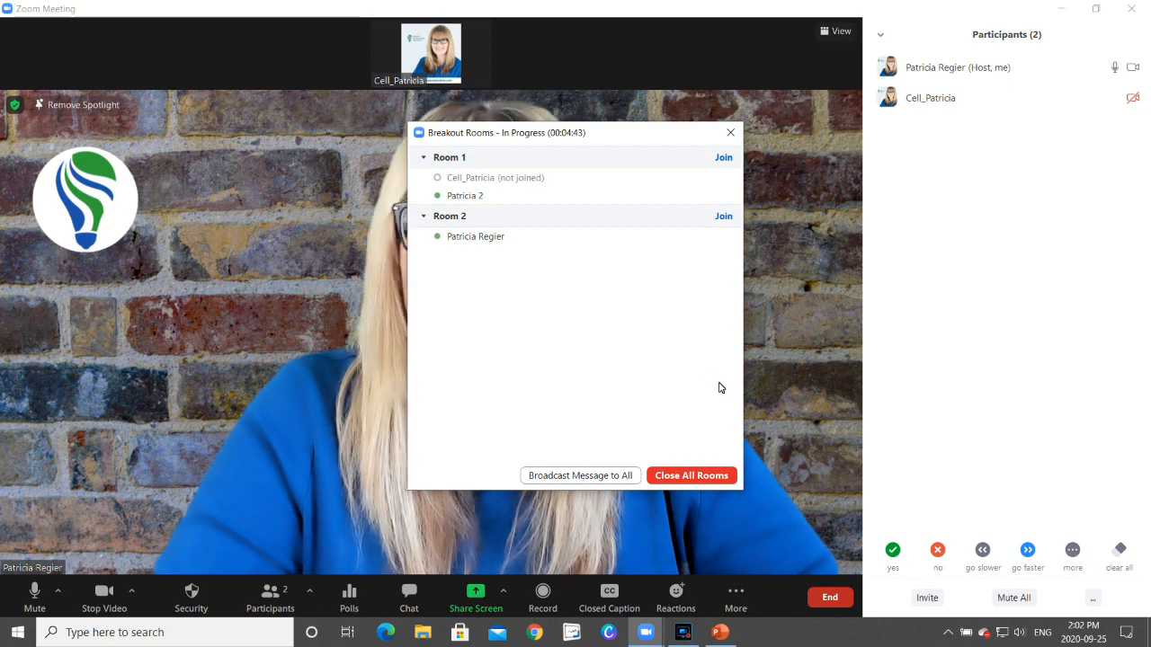
Redisplay the participants list and move the breakout rooms window clear of it
{"action": "left_click", "coordinate": [270, 593]}
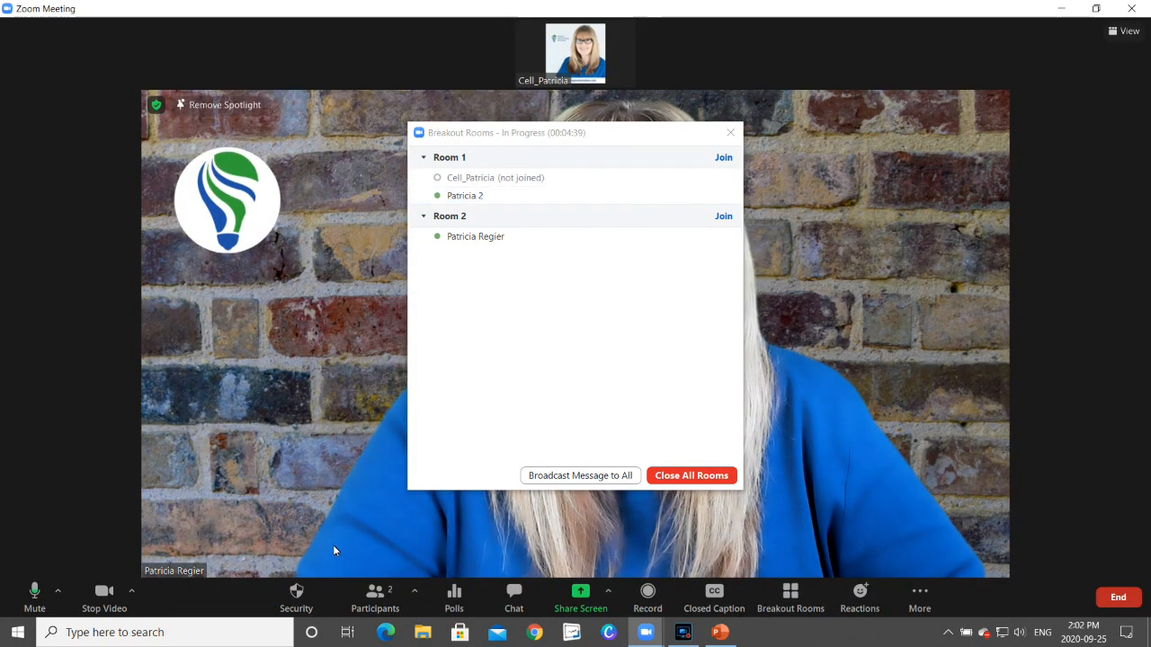
{"action": "left_click", "coordinate": [375, 596]}
{"action": "left_click_drag", "start_coordinate": [626, 140], "coordinate": [801, 85]}
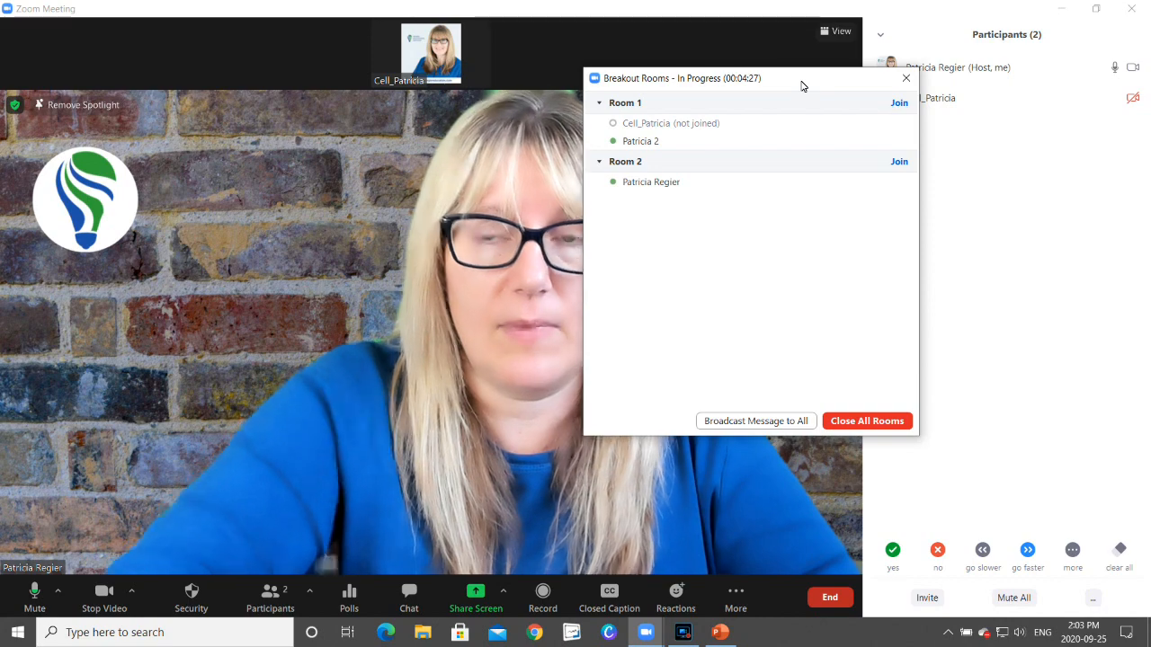
{"action": "left_click_drag", "start_coordinate": [791, 80], "coordinate": [221, 104]}
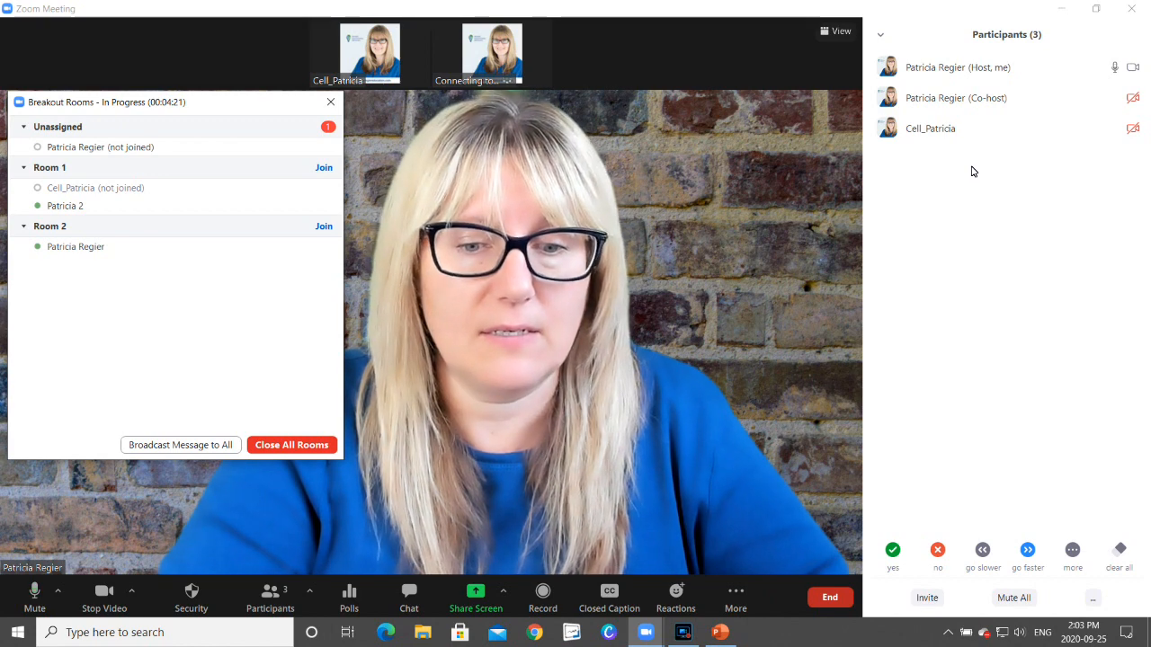
Assign the unassigned co-host to breakout Room 2
{"action": "mouse_move", "coordinate": [223, 151]}
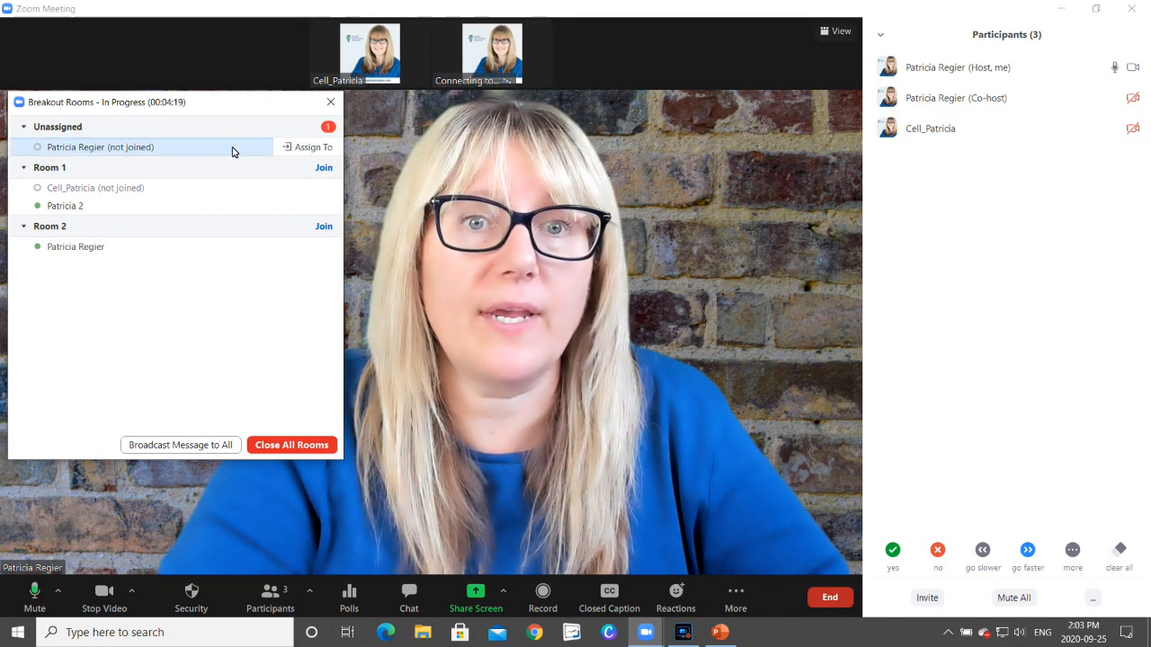
{"action": "left_click", "coordinate": [299, 149]}
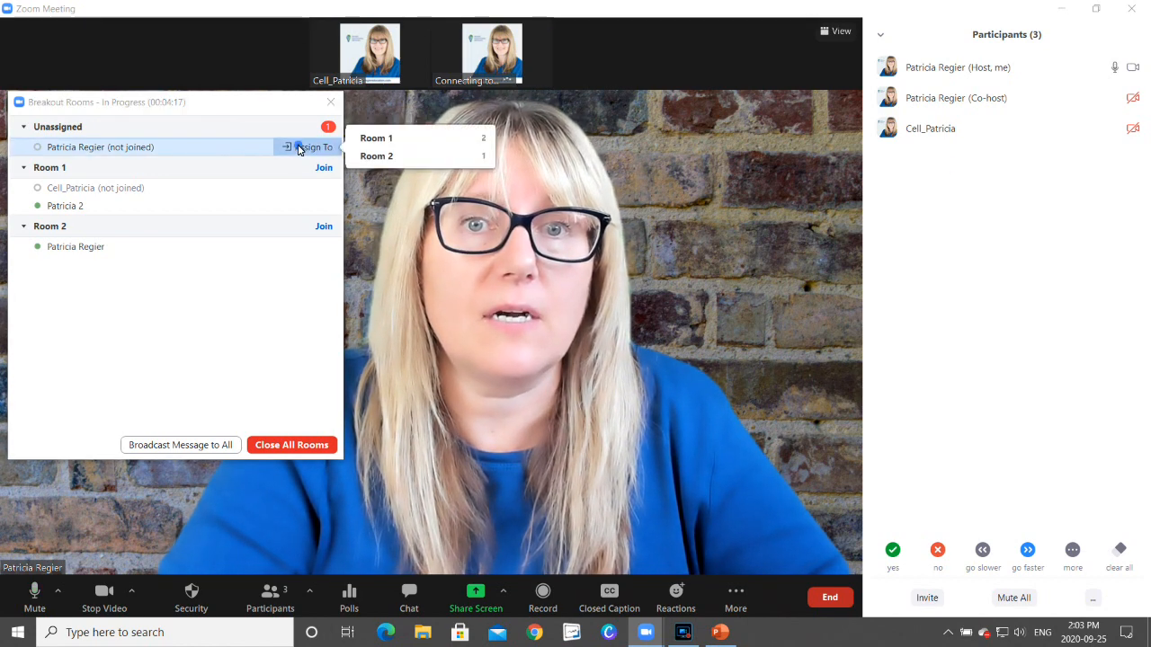
{"action": "left_click", "coordinate": [376, 157]}
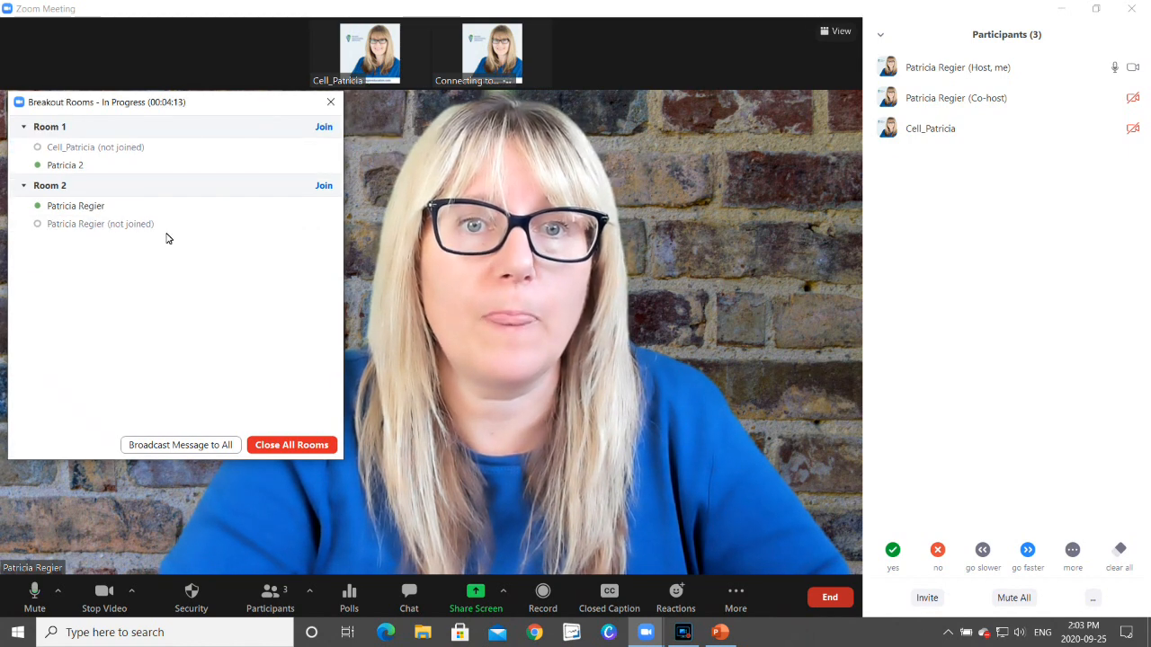
{"action": "mouse_move", "coordinate": [135, 155]}
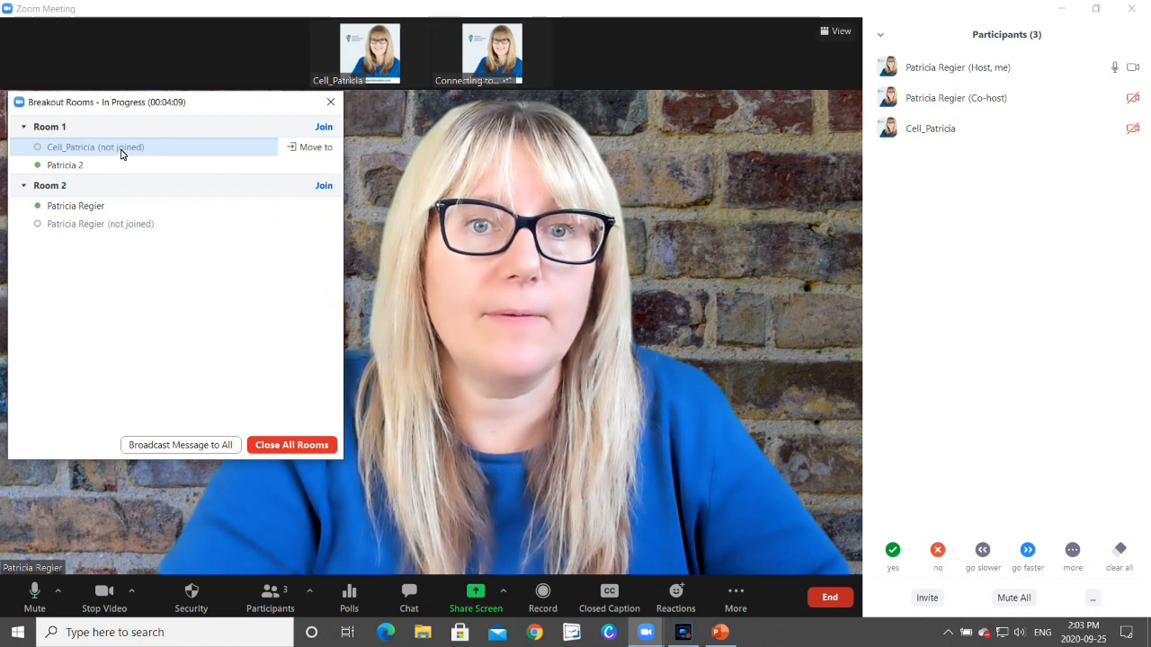
Close all of the breakout rooms to bring every participant back to the main session
{"action": "mouse_move", "coordinate": [133, 223]}
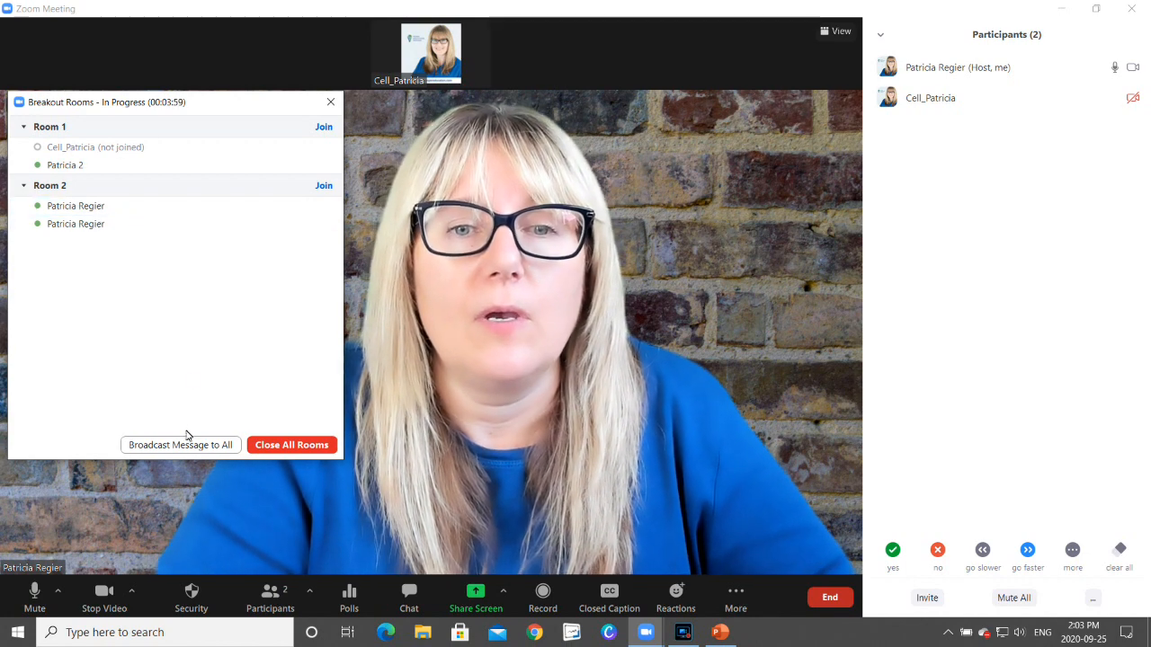
{"action": "left_click", "coordinate": [288, 444]}
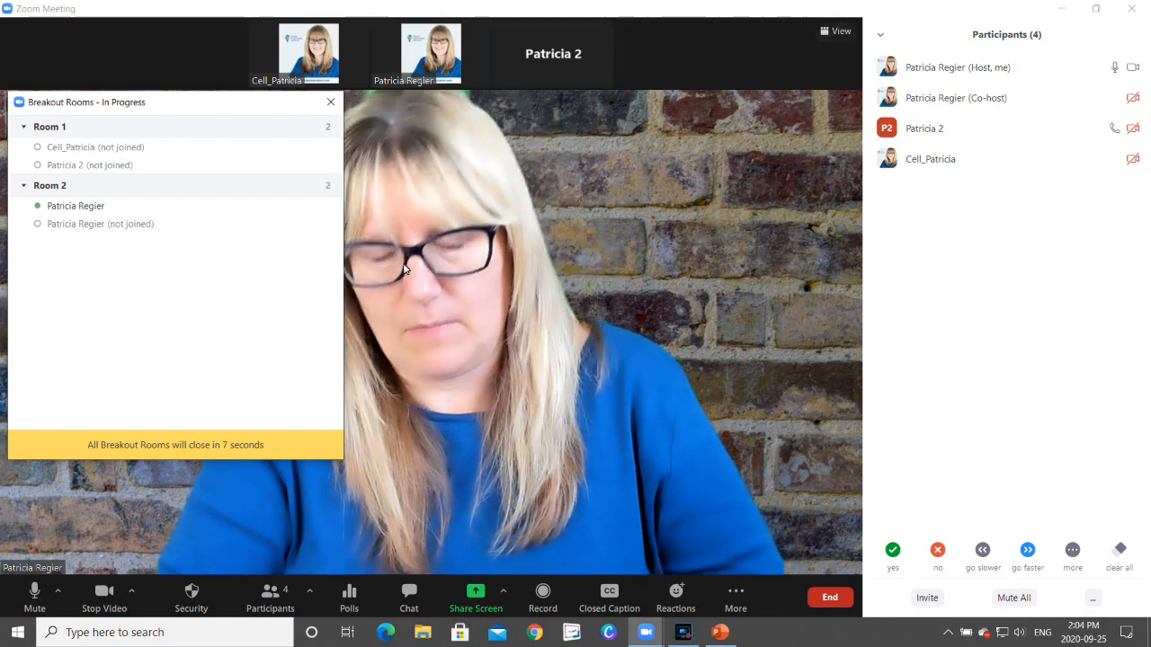
{"action": "mouse_move", "coordinate": [528, 26]}
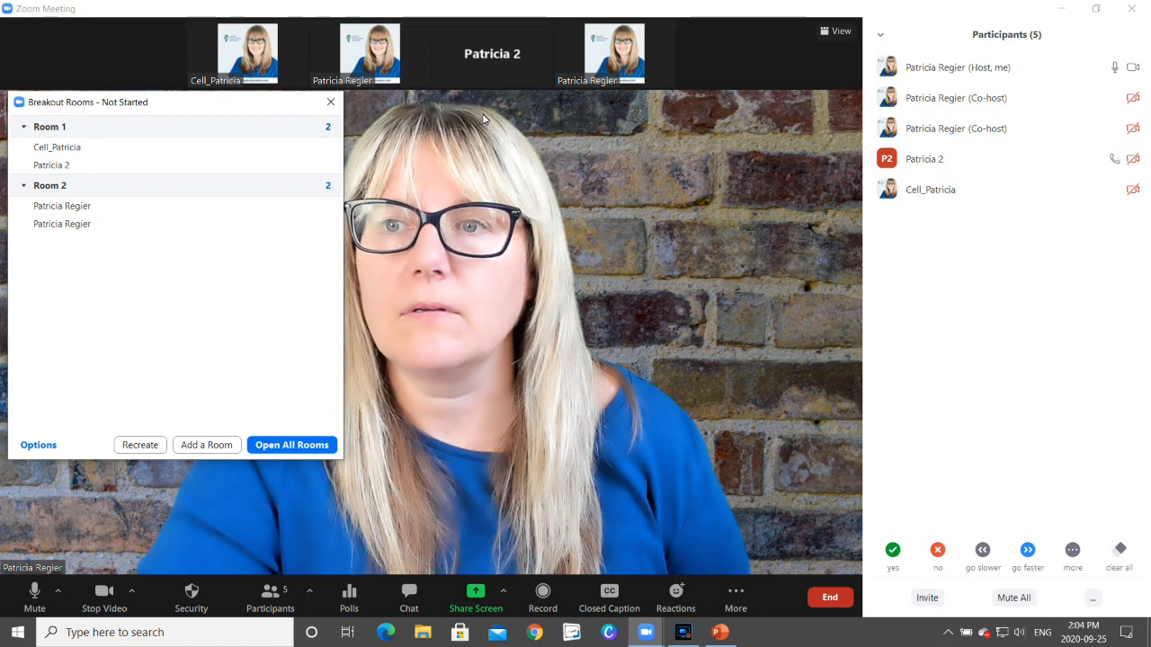
Check which host actions are available for the merged phone participant, including whether the audio can be separated
{"action": "mouse_move", "coordinate": [1061, 160]}
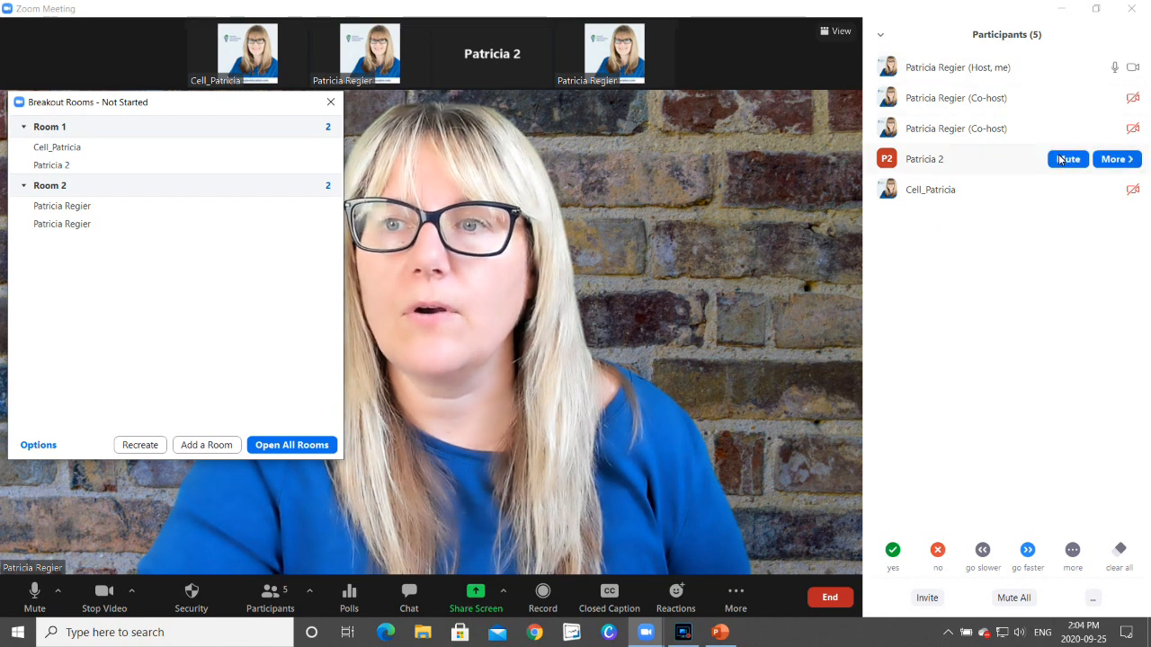
{"action": "left_click", "coordinate": [1112, 160]}
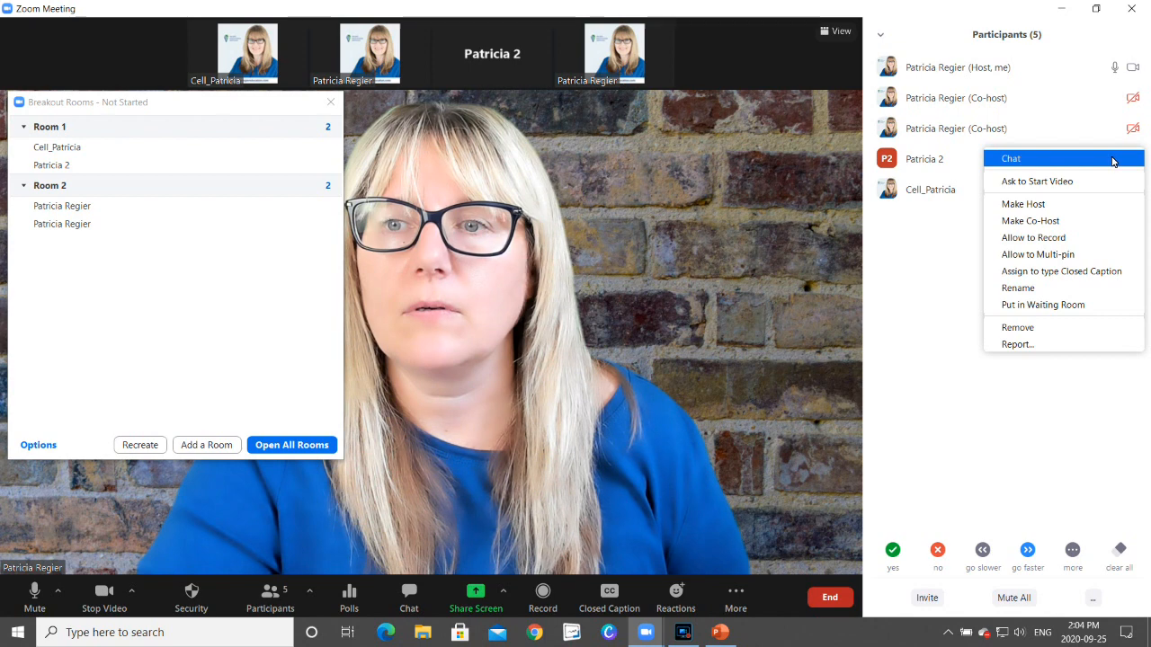
{"action": "left_click", "coordinate": [899, 240]}
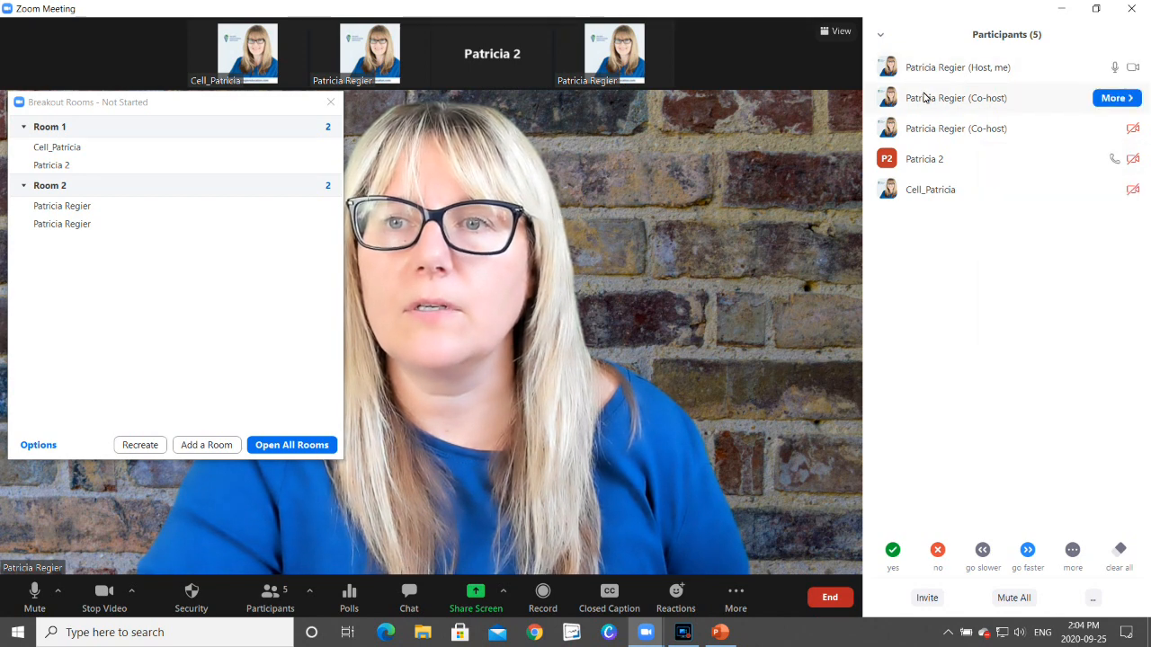
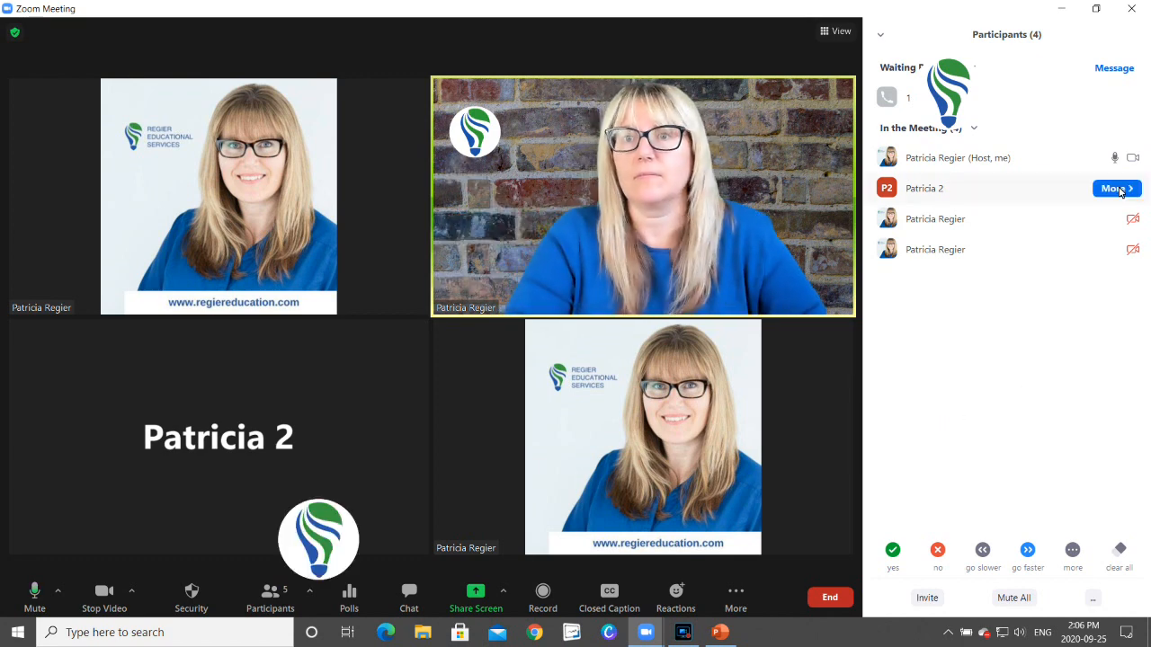
Admit the phone caller from the waiting room and rename the caller as phone
{"action": "left_click", "coordinate": [1058, 97]}
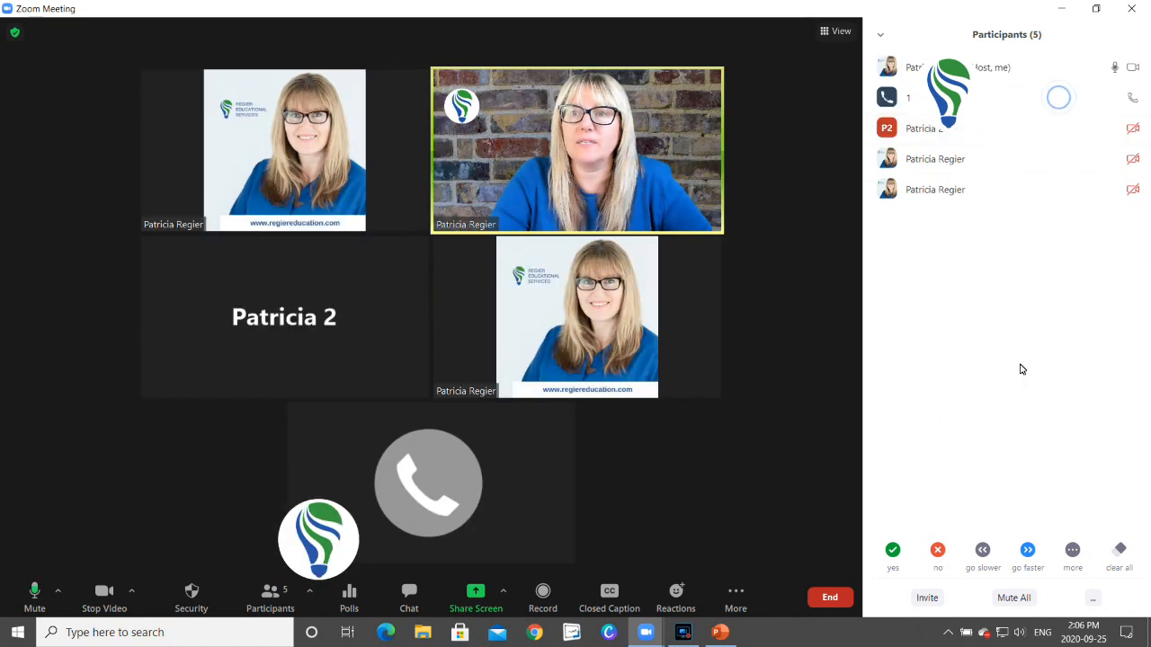
{"action": "left_click", "coordinate": [1121, 101]}
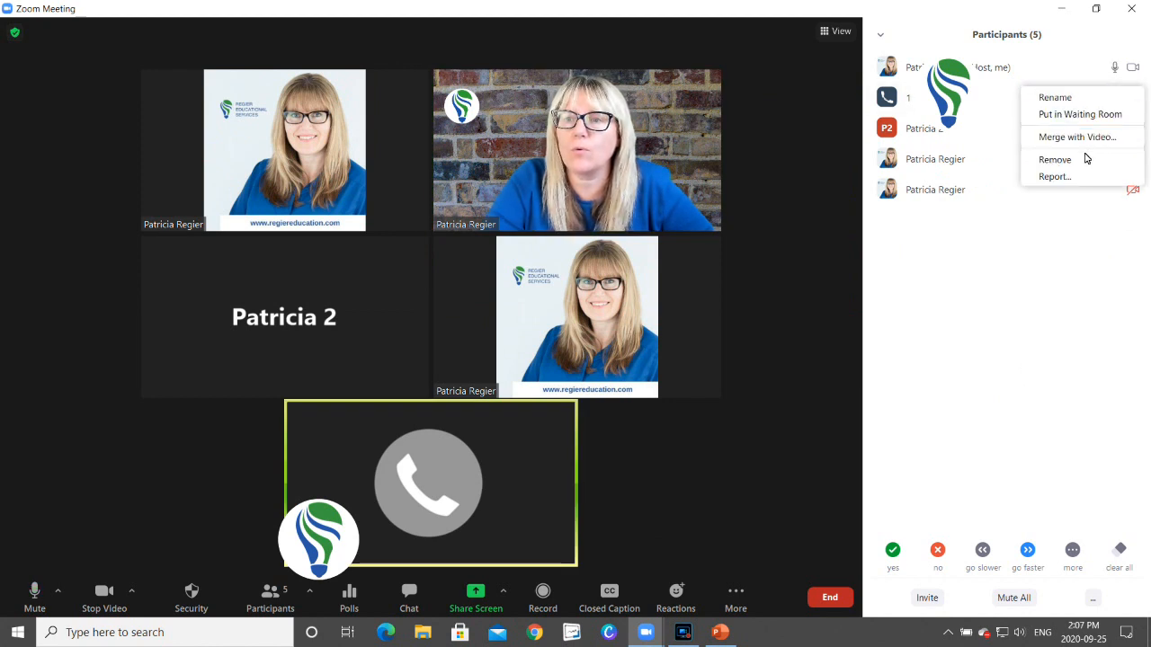
{"action": "left_click", "coordinate": [1077, 95]}
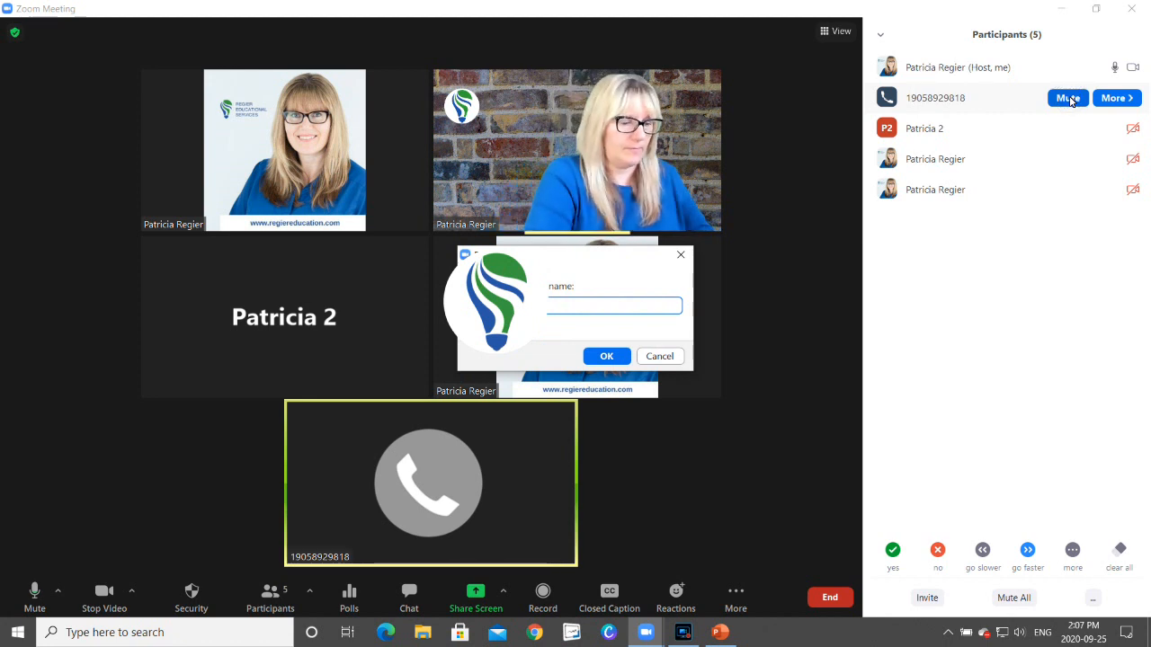
{"action": "type", "text": "phone"}
{"action": "key", "text": "Return"}
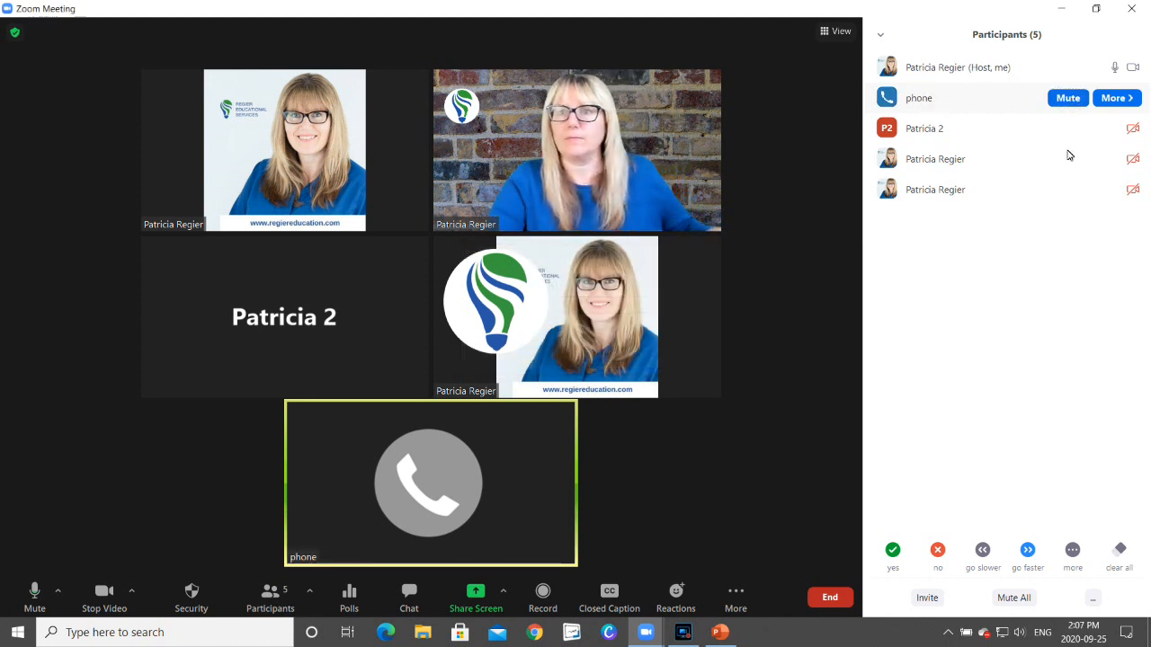
Review the video participants offered for merging with the phone caller, leaving the caller unmerged
{"action": "left_click", "coordinate": [1126, 103]}
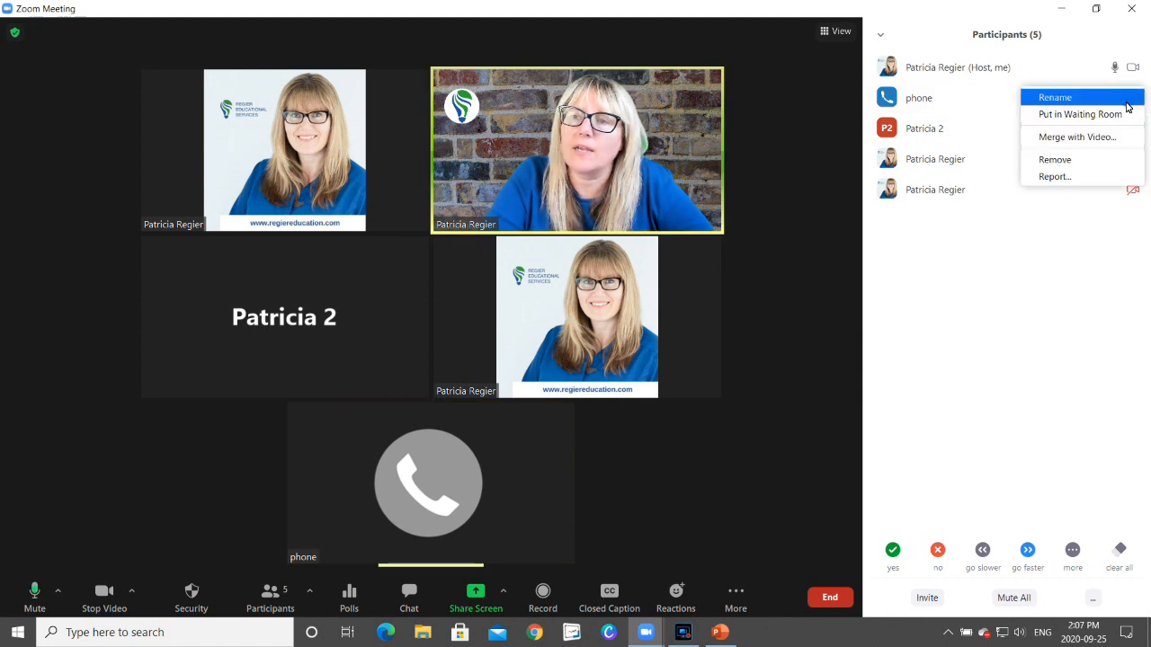
{"action": "left_click", "coordinate": [1079, 137]}
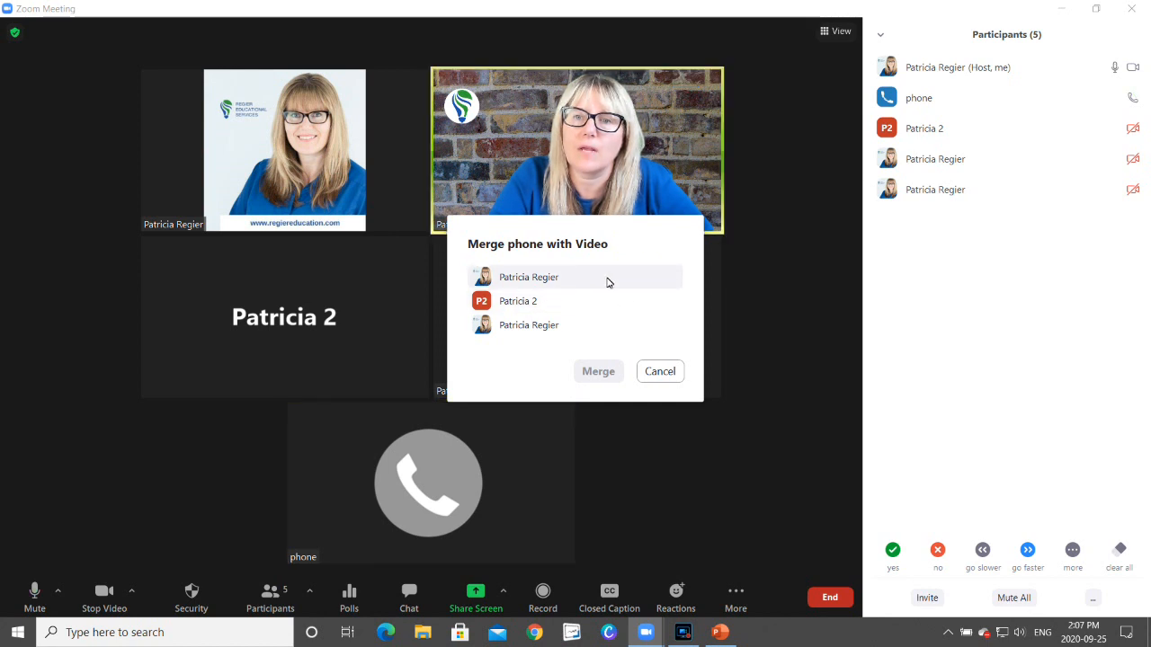
{"action": "left_click", "coordinate": [675, 376]}
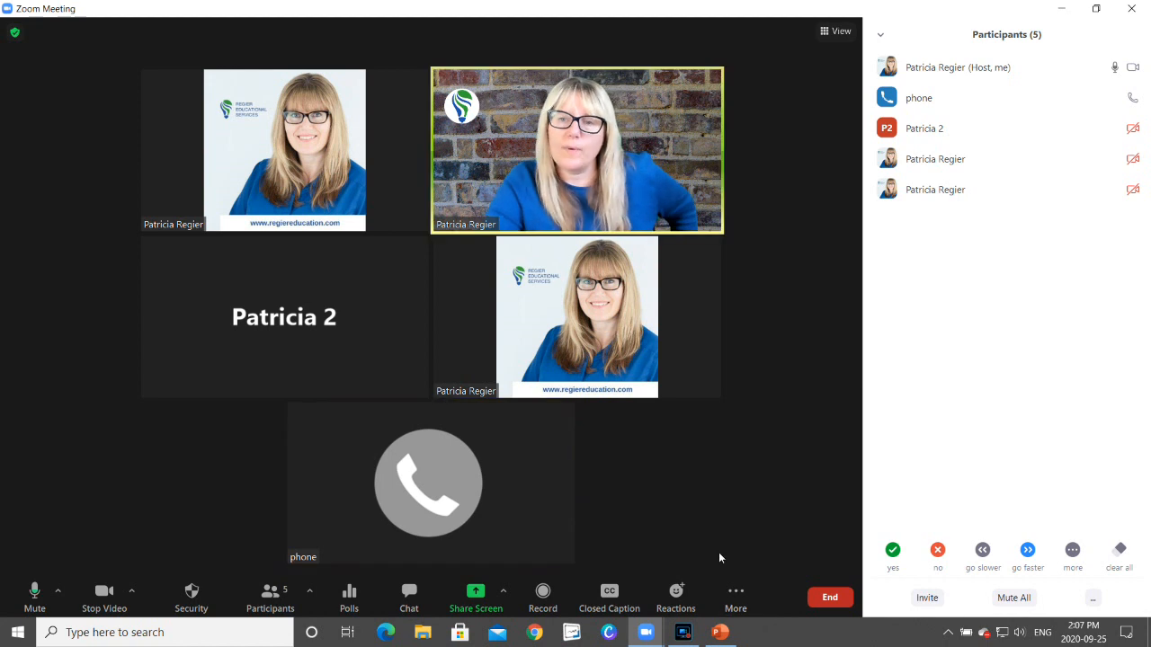
Redisplay the breakout rooms, check their recreation and option settings, and open all rooms
{"action": "left_click", "coordinate": [752, 594]}
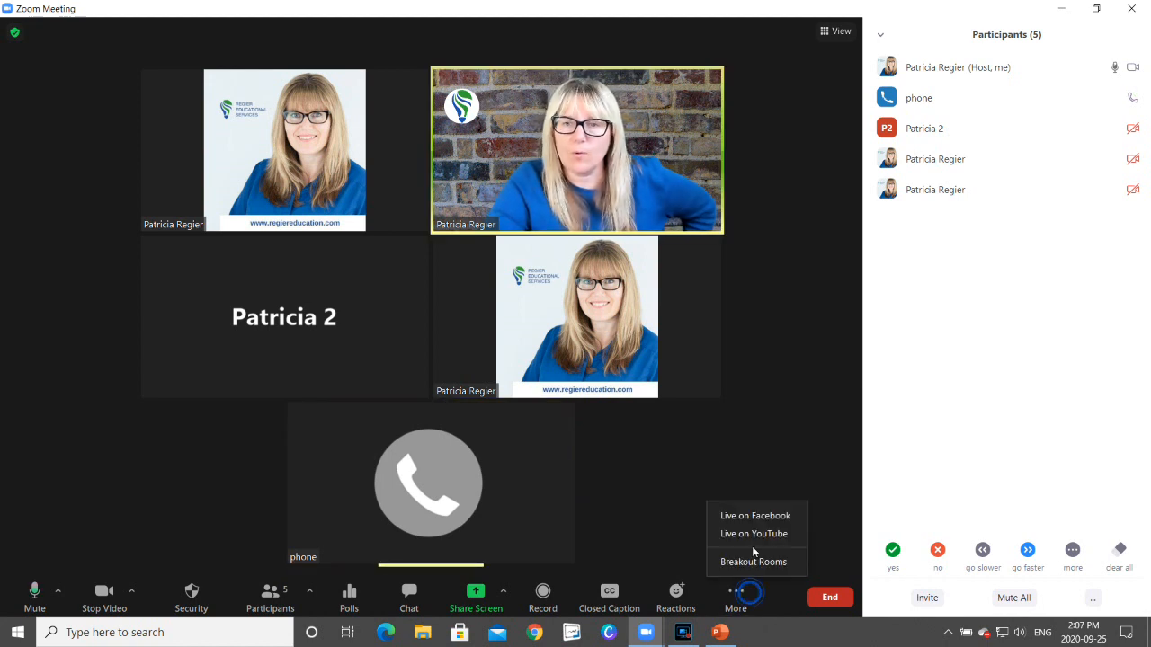
{"action": "left_click", "coordinate": [766, 557]}
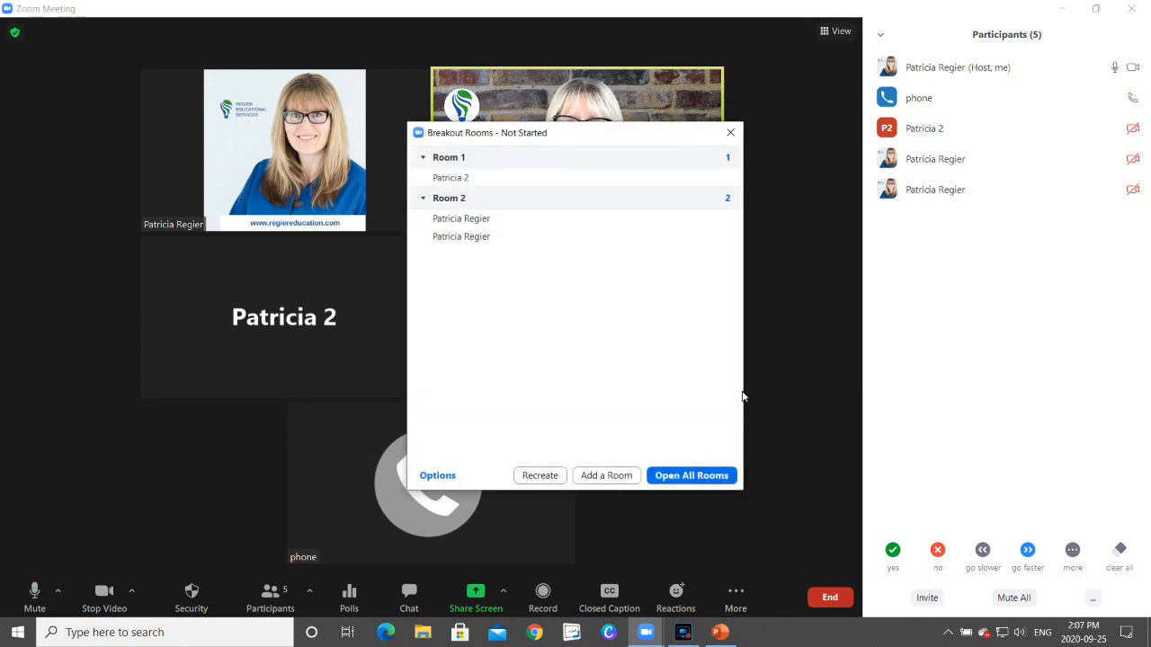
{"action": "left_click", "coordinate": [542, 475]}
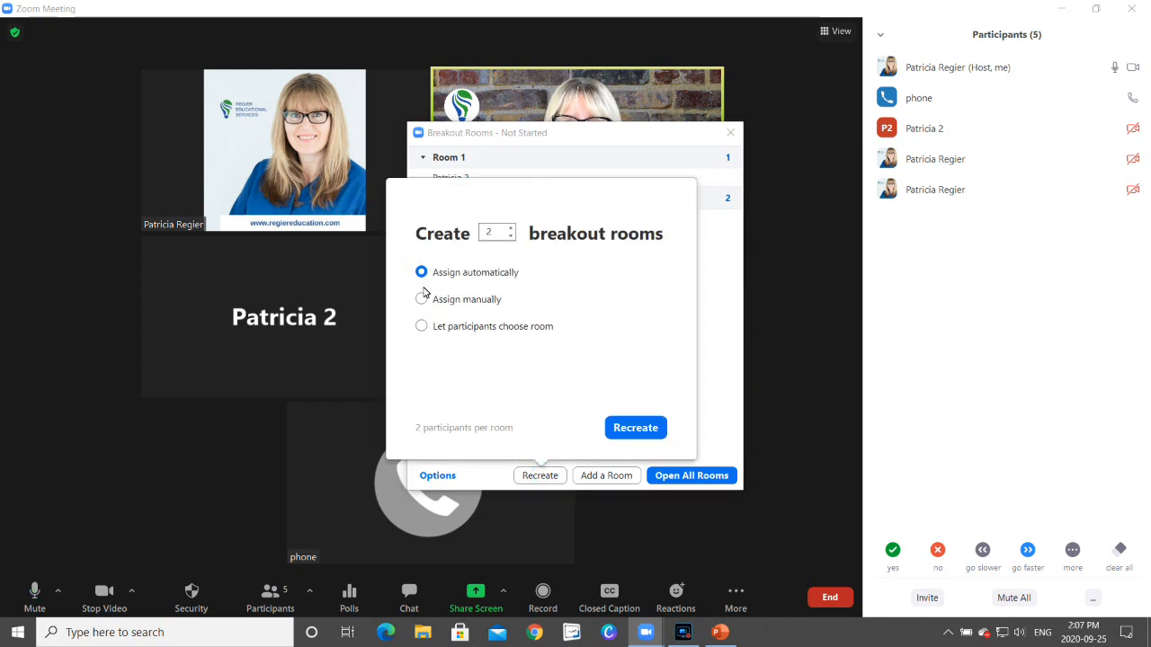
{"action": "left_click", "coordinate": [457, 474]}
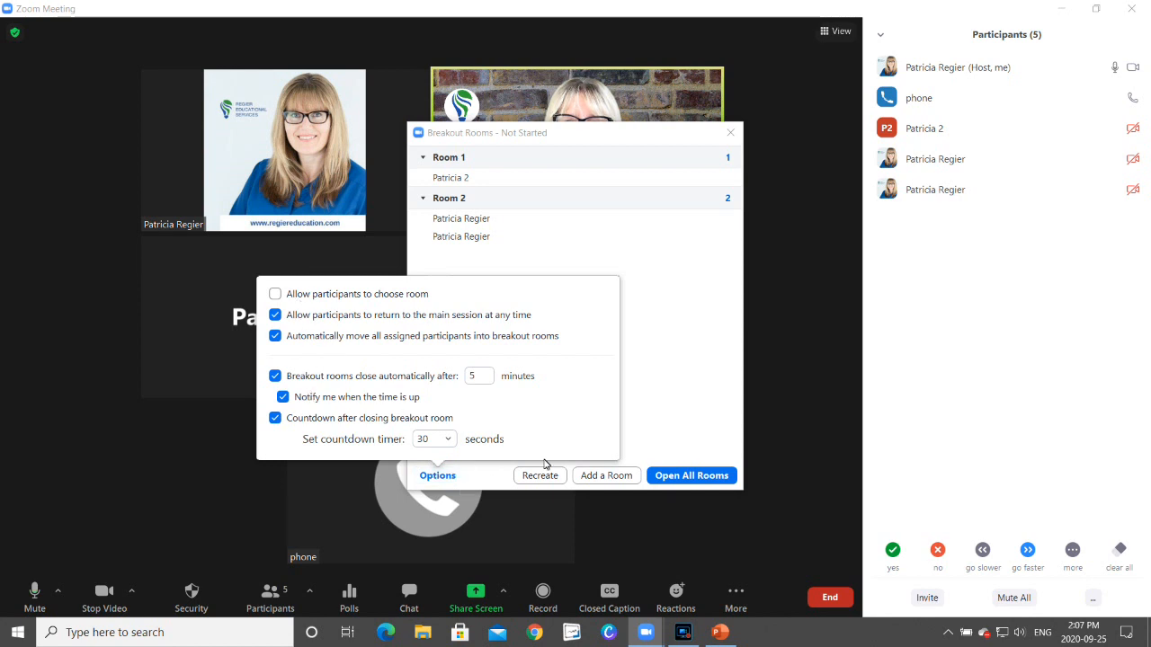
{"action": "left_click", "coordinate": [678, 409]}
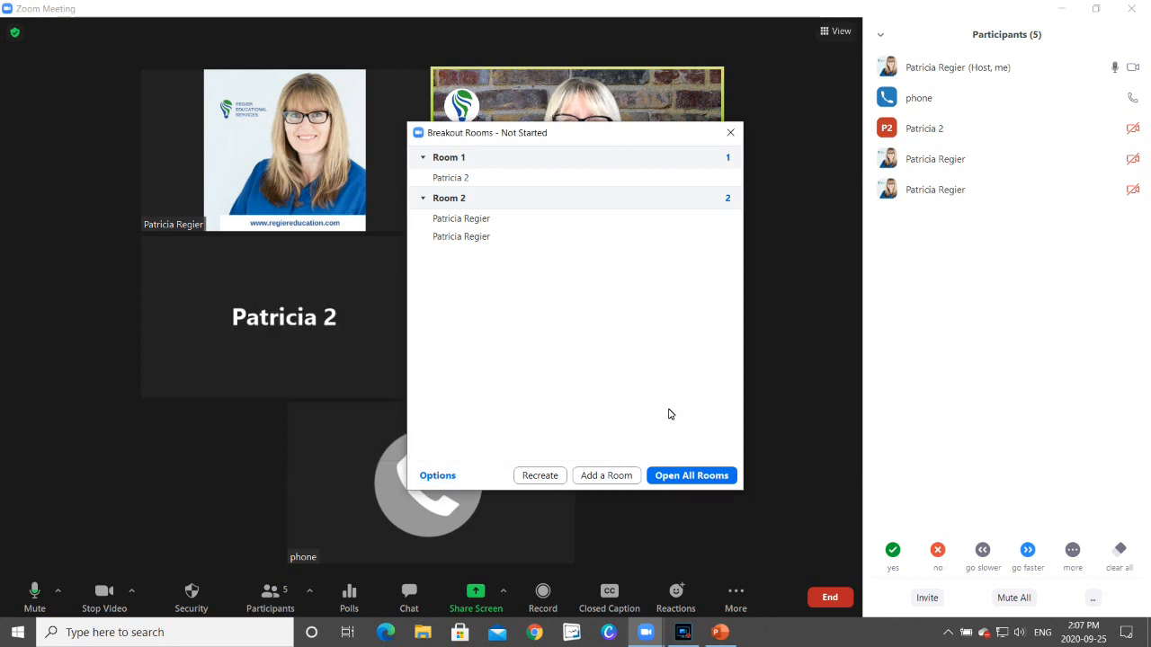
{"action": "left_click", "coordinate": [687, 474]}
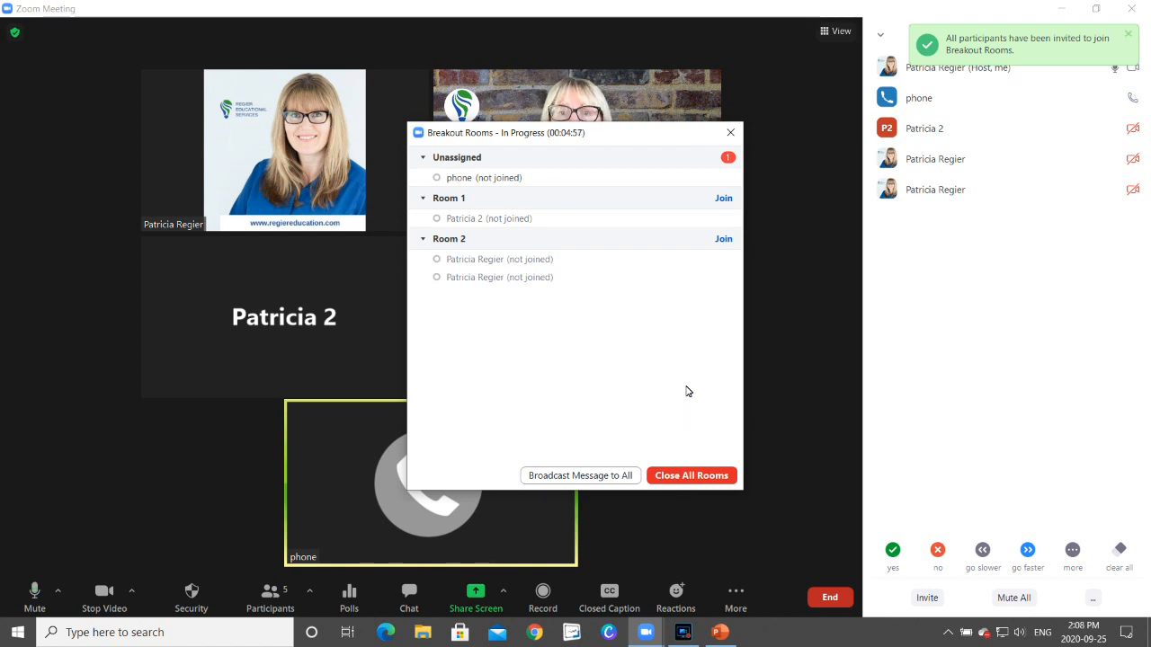
Assign the unassigned phone caller to breakout Room 1
{"action": "mouse_move", "coordinate": [673, 177]}
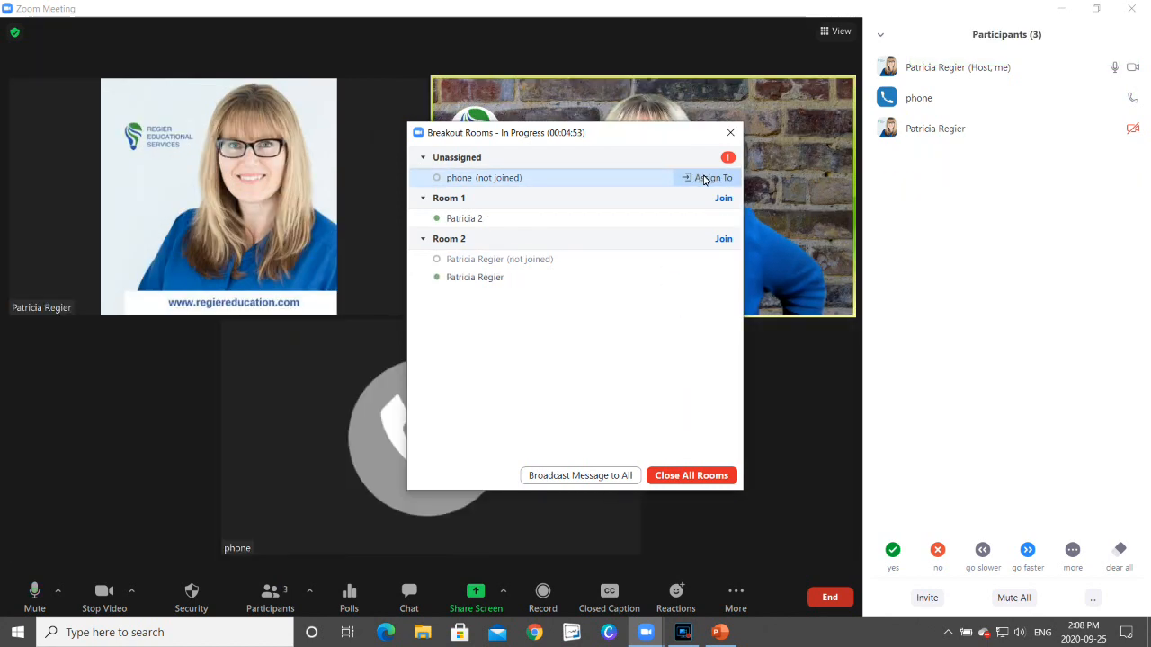
{"action": "left_click", "coordinate": [708, 178]}
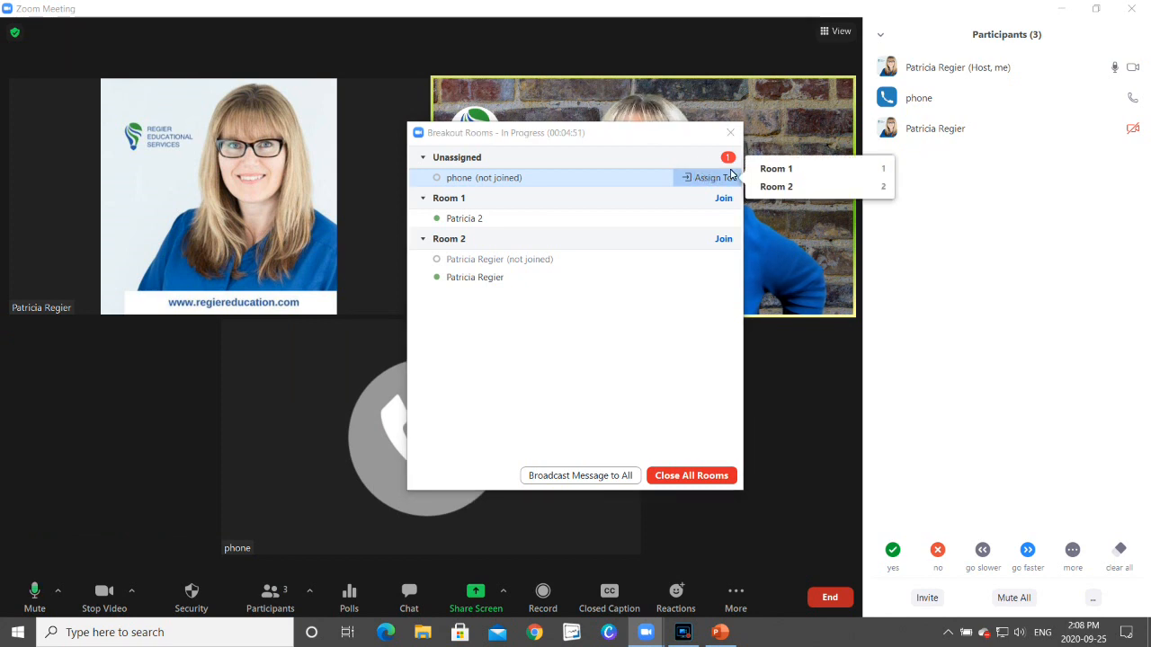
{"action": "left_click", "coordinate": [784, 168]}
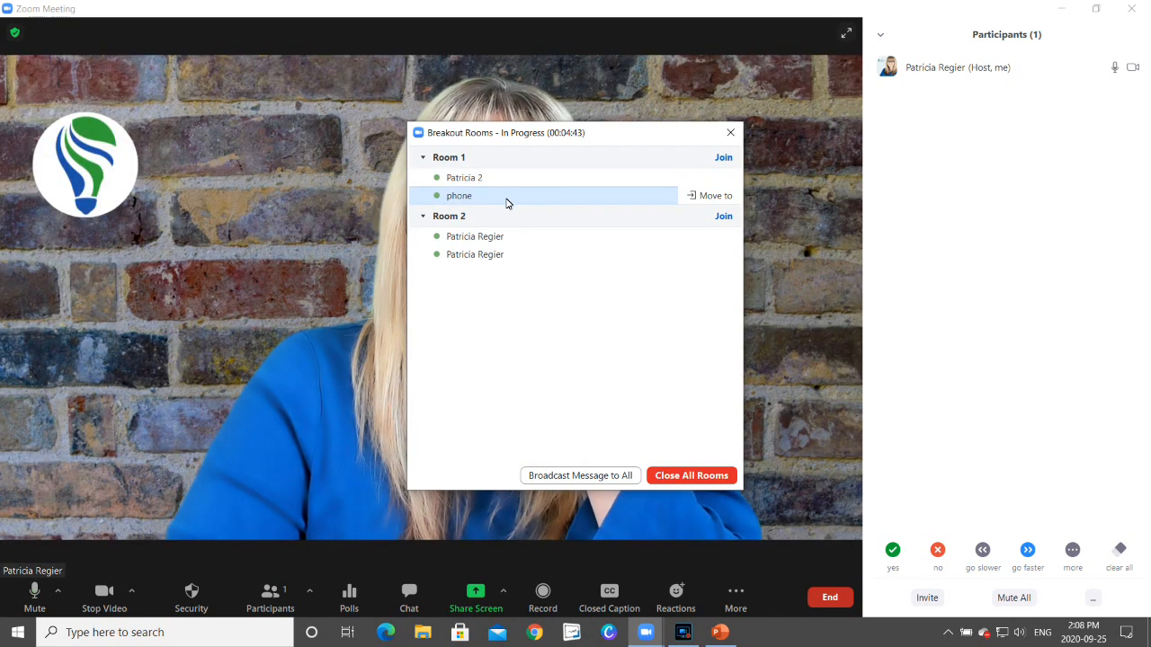
Check where the phone caller can be moved, then close all rooms and shift the breakout rooms window off the video tiles
{"action": "left_click", "coordinate": [715, 197]}
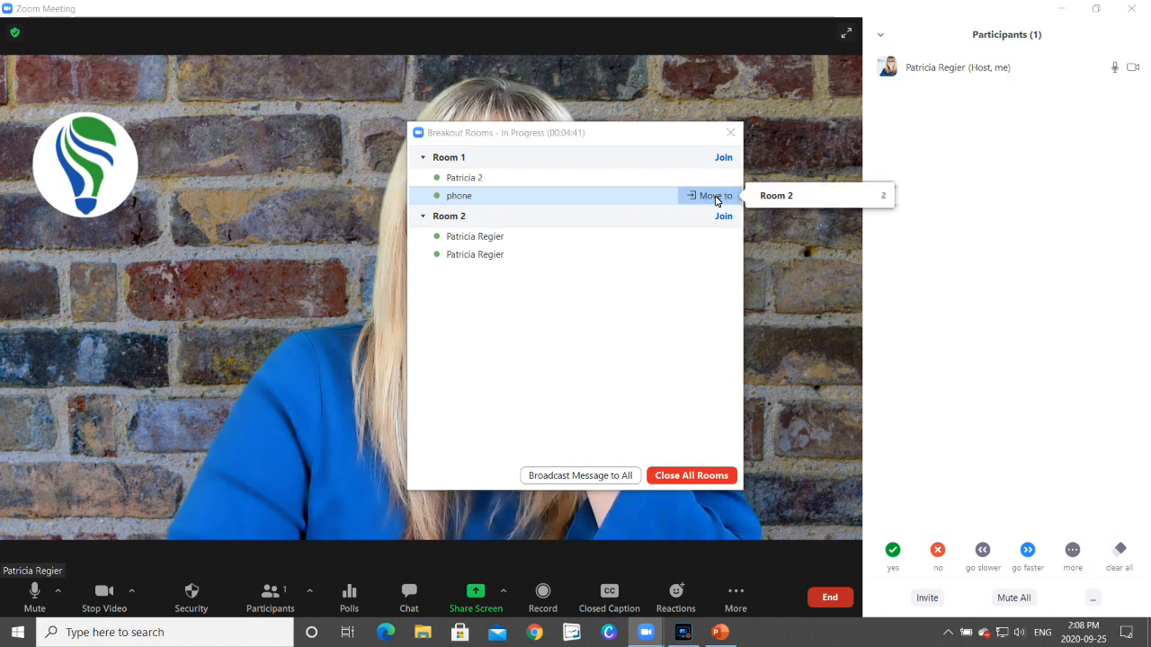
{"action": "left_click", "coordinate": [704, 475]}
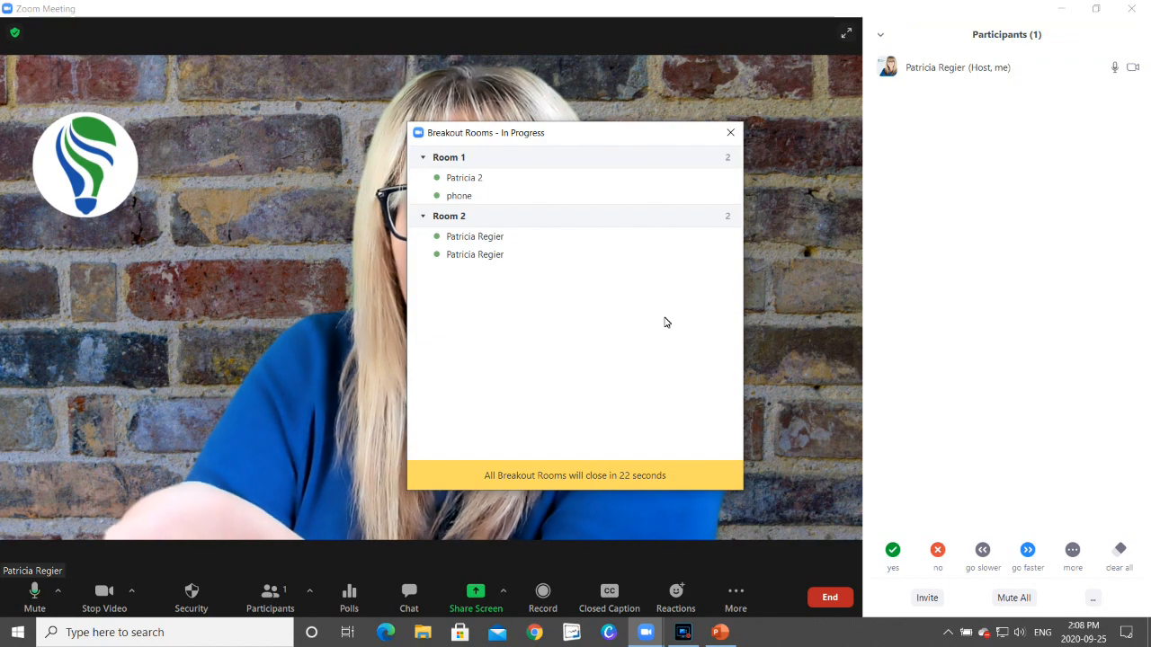
{"action": "left_click_drag", "start_coordinate": [614, 141], "coordinate": [231, 103]}
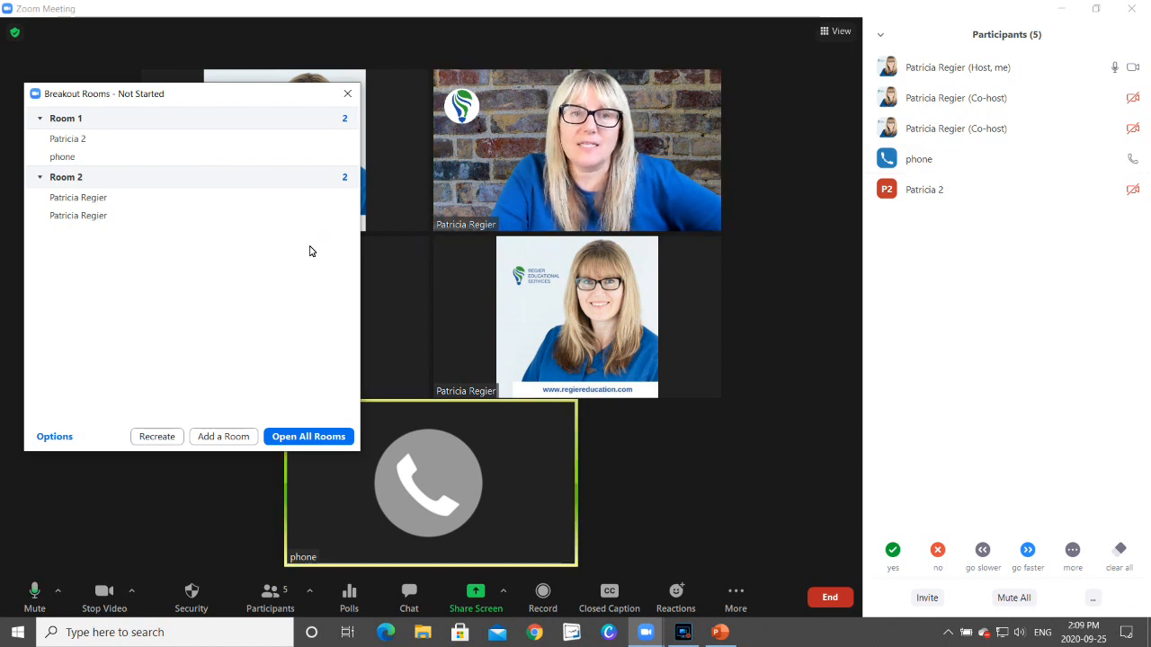
Review the breakout room options and the assignment choices for recreating the rooms, trying manual assignment without recreating them
{"action": "left_click", "coordinate": [151, 438]}
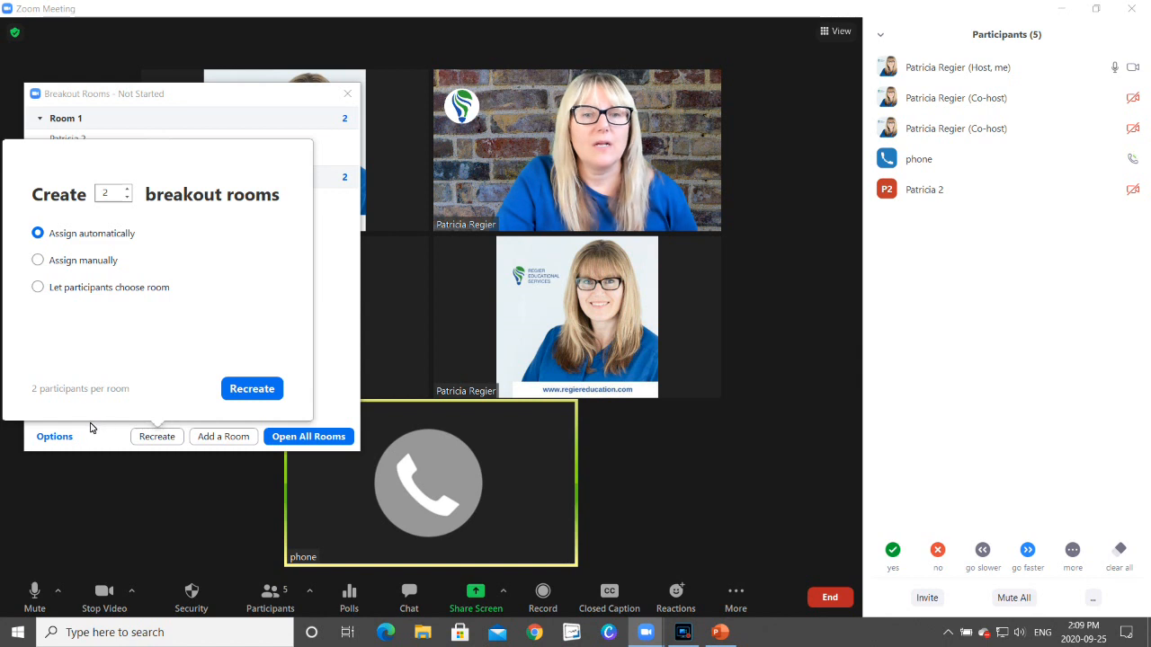
{"action": "left_click", "coordinate": [54, 438]}
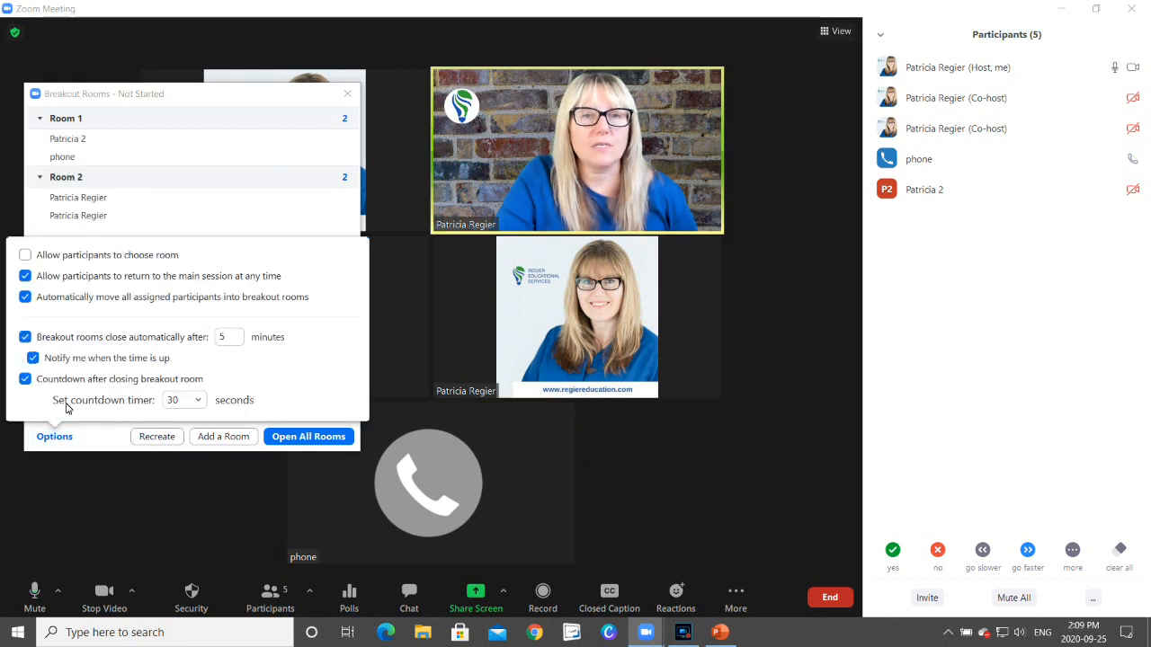
{"action": "left_click", "coordinate": [156, 437]}
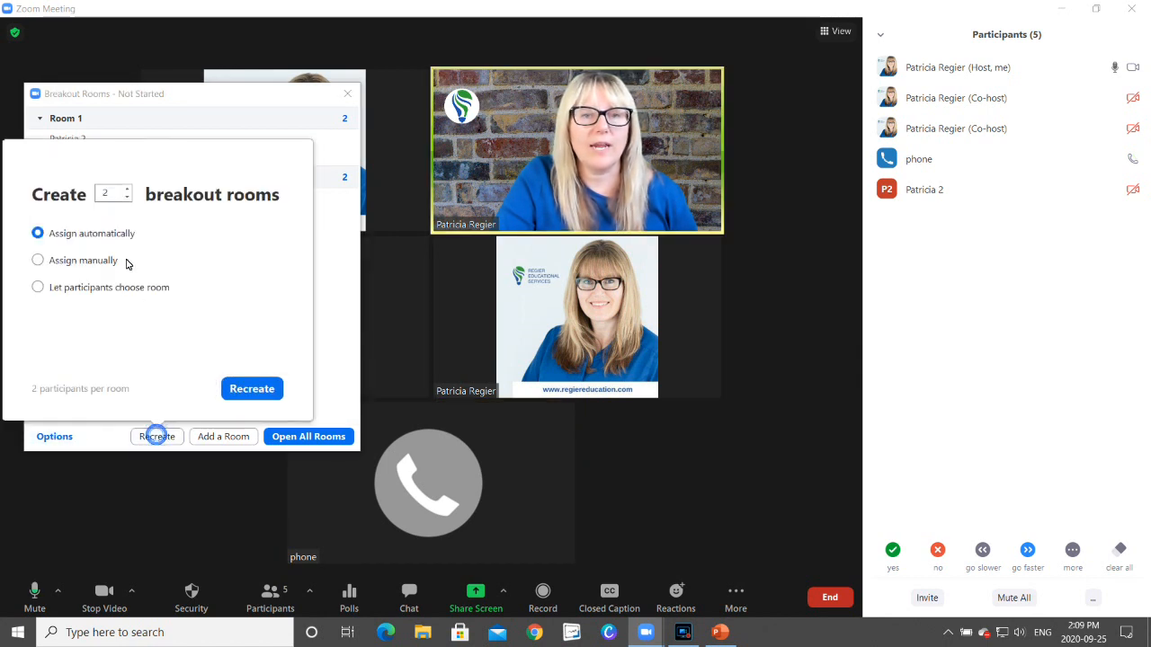
{"action": "left_click", "coordinate": [39, 260]}
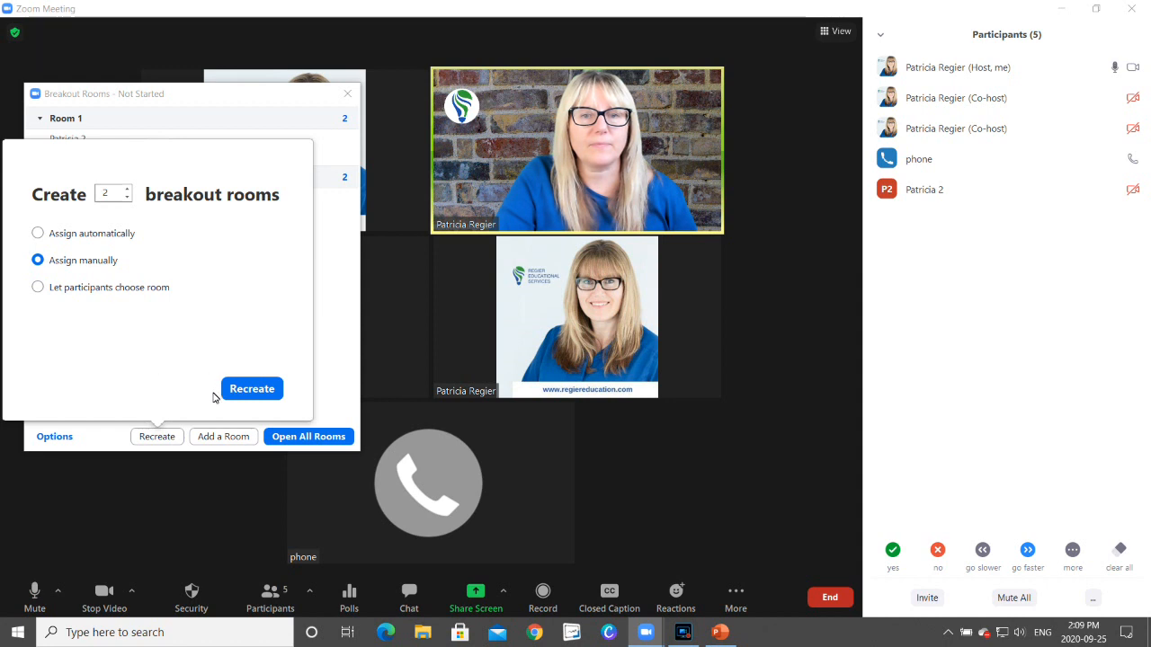
{"action": "left_click", "coordinate": [106, 442]}
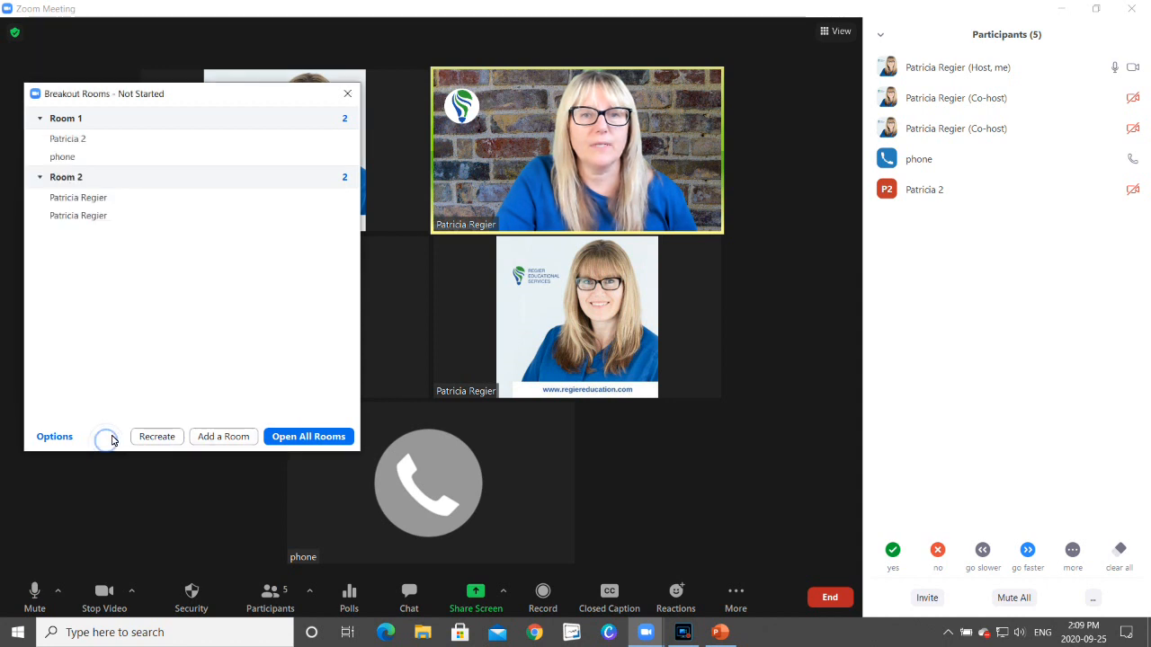
Check the exchange choices for the phone caller in breakout Room 1
{"action": "mouse_move", "coordinate": [301, 146]}
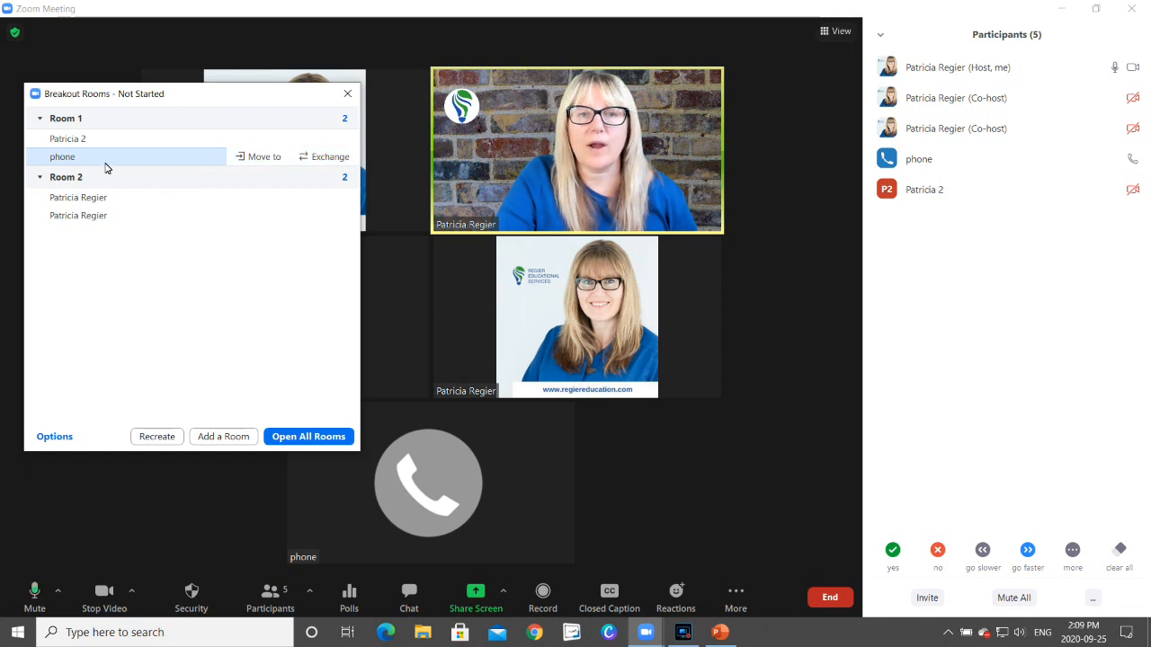
{"action": "left_click", "coordinate": [313, 162]}
{"action": "left_click", "coordinate": [223, 215]}
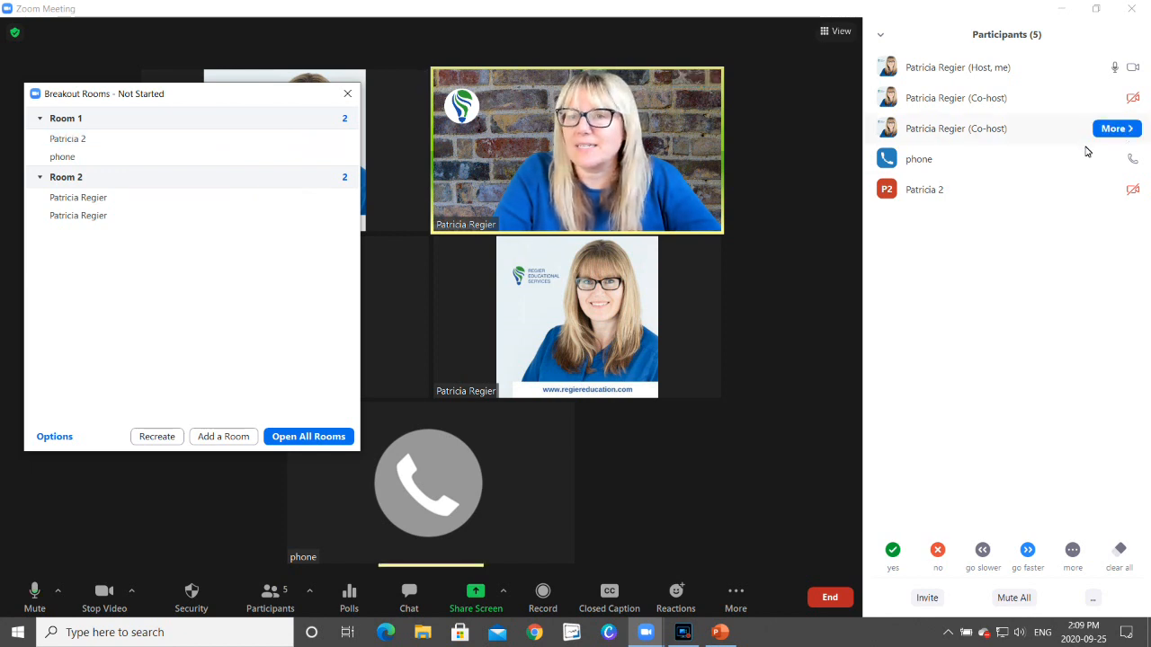
Merge the phone caller with the video of the P2 participant assigned to Room 1
{"action": "mouse_move", "coordinate": [69, 146]}
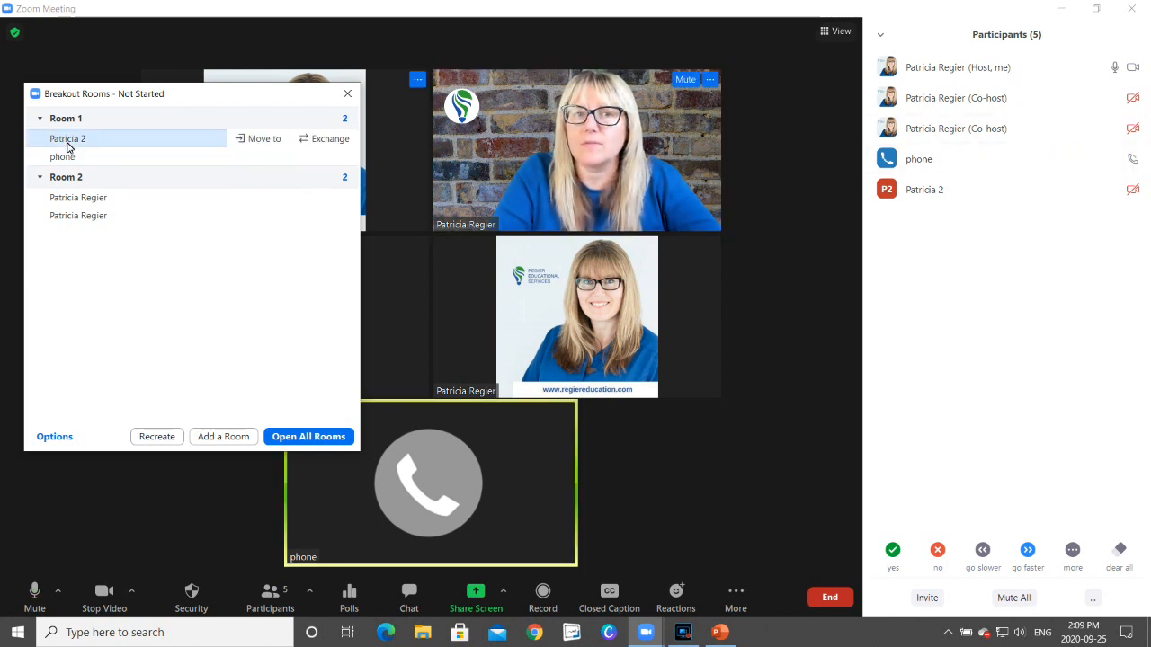
{"action": "left_click", "coordinate": [1130, 164]}
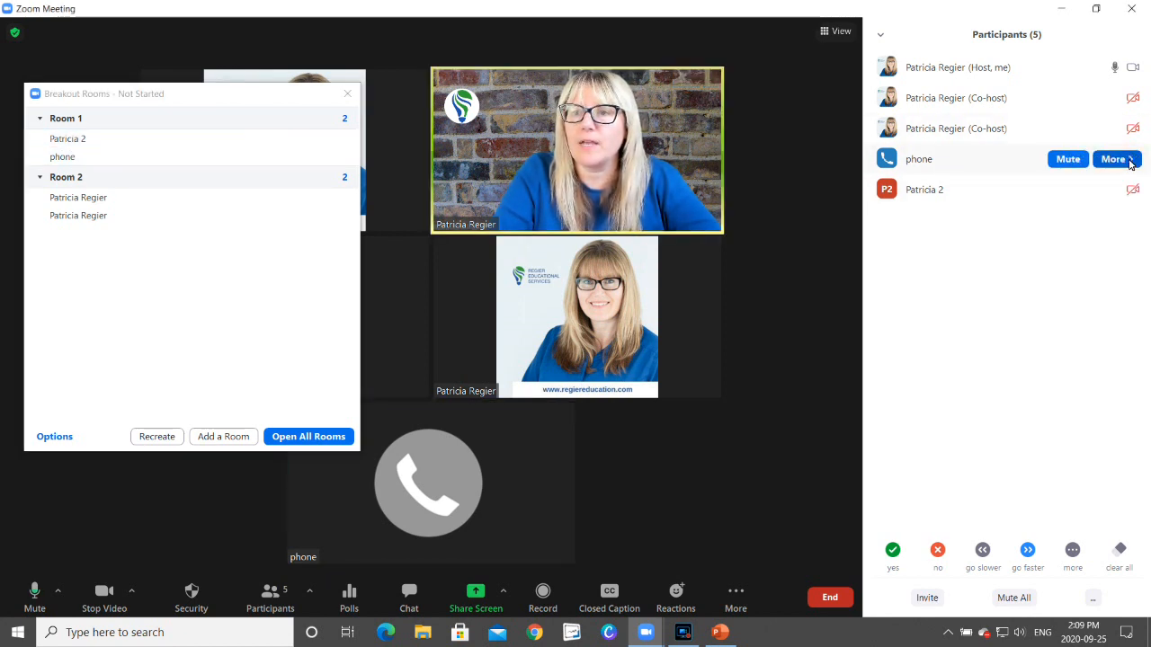
{"action": "left_click", "coordinate": [1130, 162]}
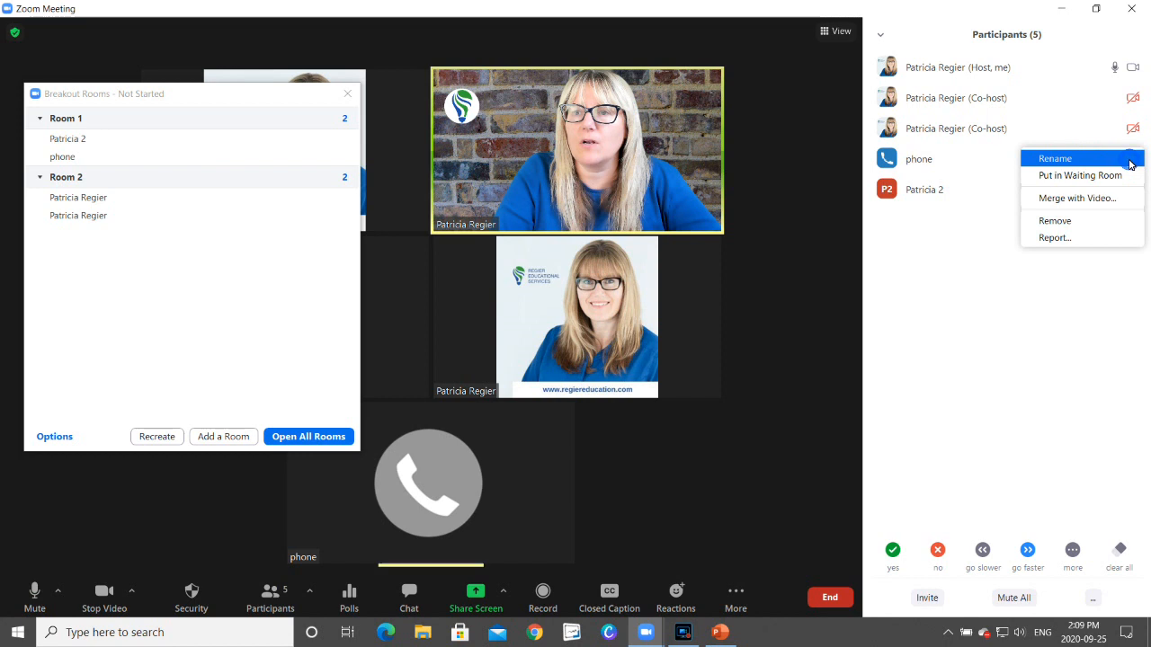
{"action": "left_click", "coordinate": [1093, 198]}
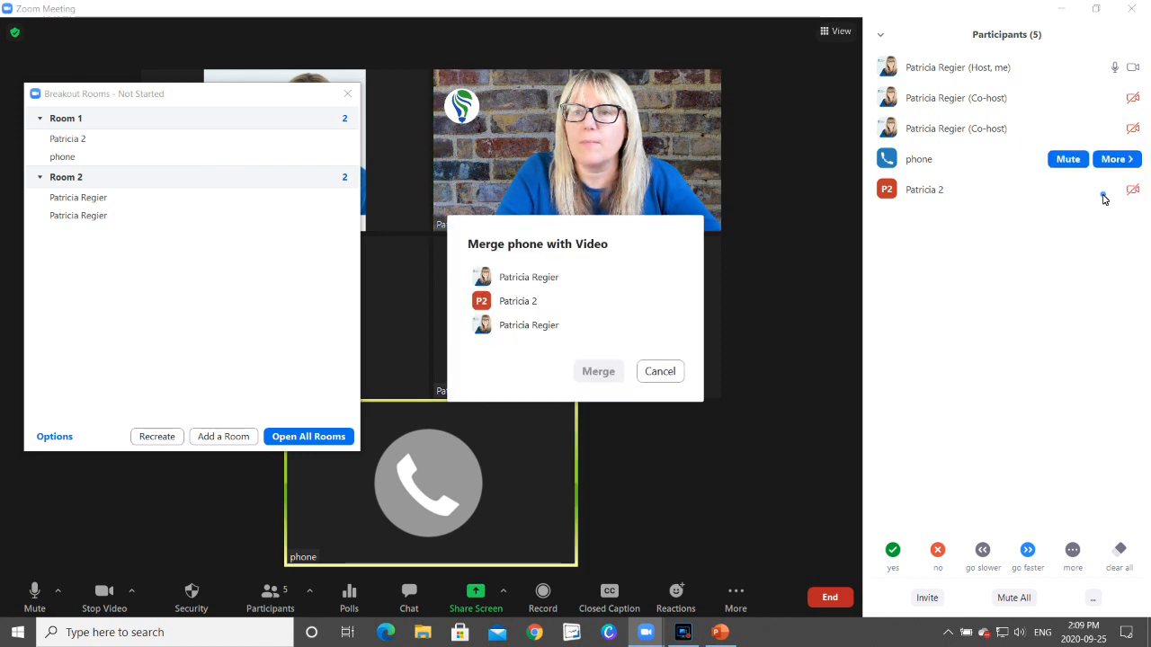
{"action": "left_click", "coordinate": [517, 306]}
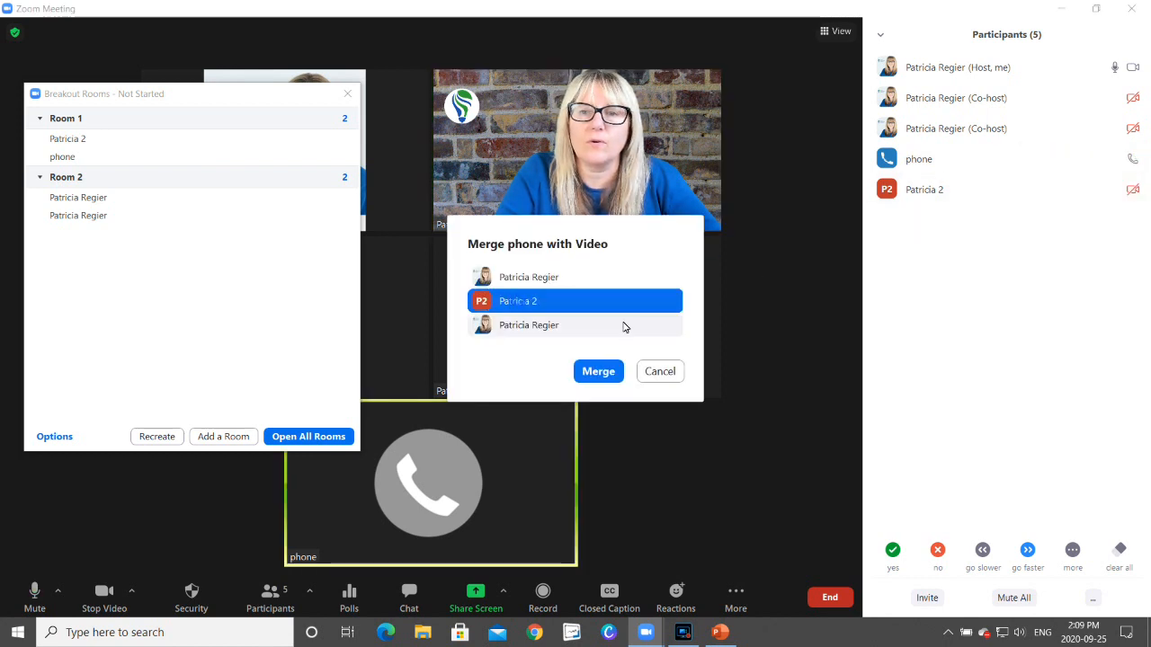
{"action": "left_click", "coordinate": [598, 372]}
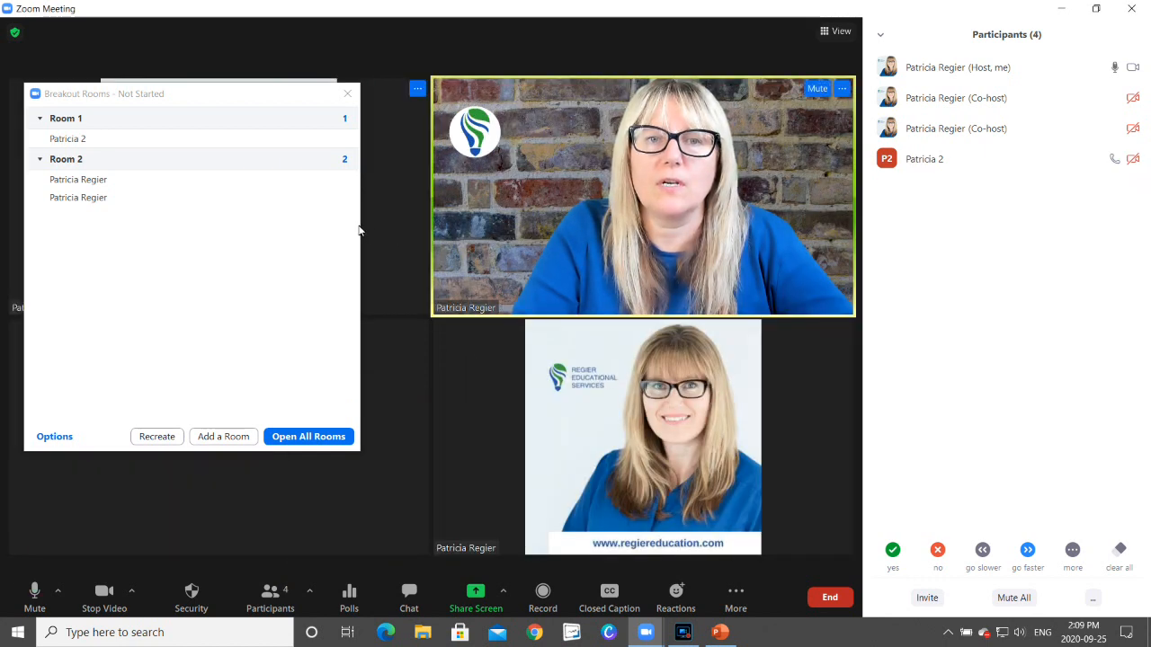
Recreate 2 breakout rooms with participants assigned automatically
{"action": "mouse_move", "coordinate": [352, 203]}
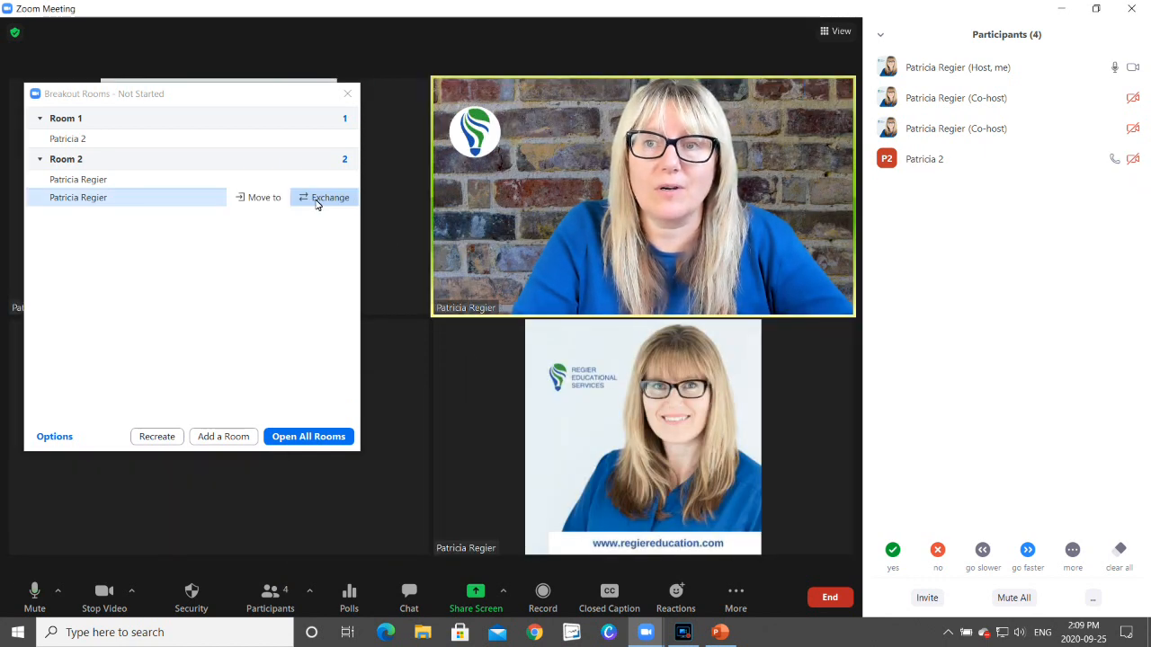
{"action": "left_click", "coordinate": [151, 438]}
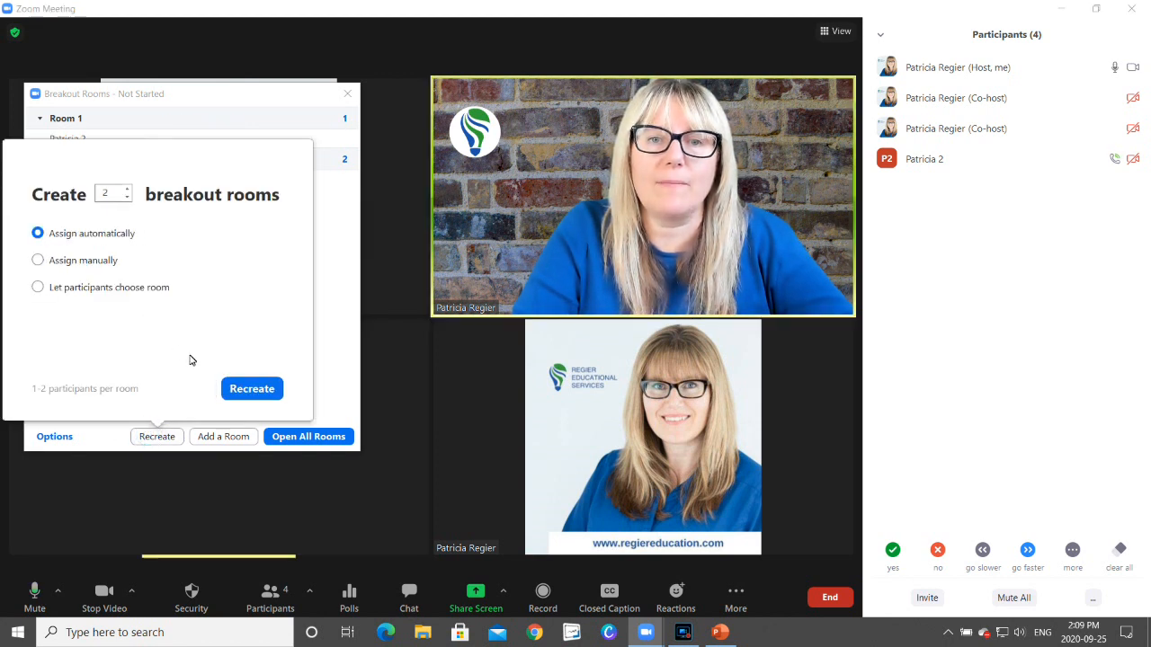
{"action": "left_click", "coordinate": [251, 389]}
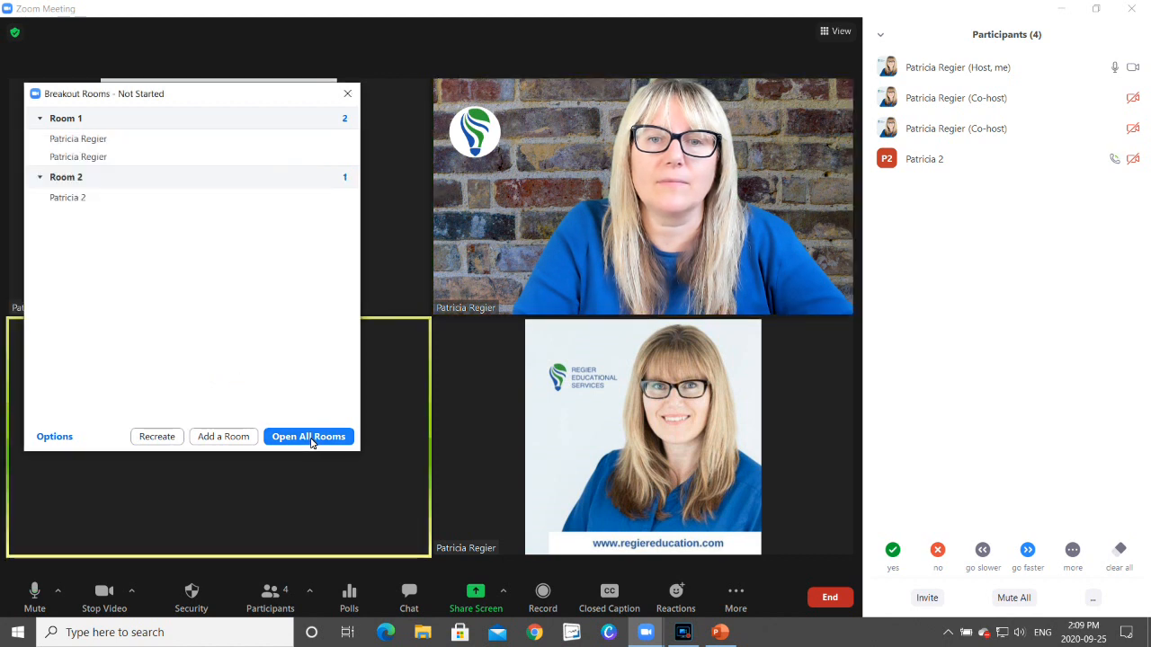
Open all breakout rooms, keeping their window clear of the host's video, and close all of them again
{"action": "left_click", "coordinate": [310, 437]}
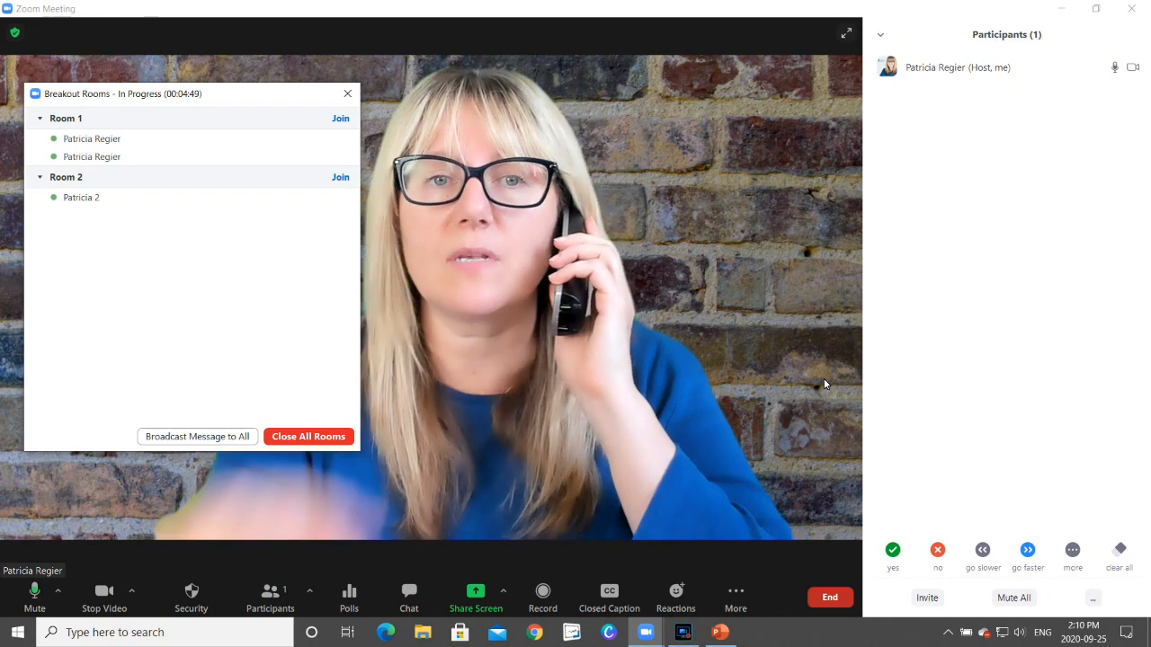
{"action": "left_click_drag", "start_coordinate": [234, 95], "coordinate": [162, 84]}
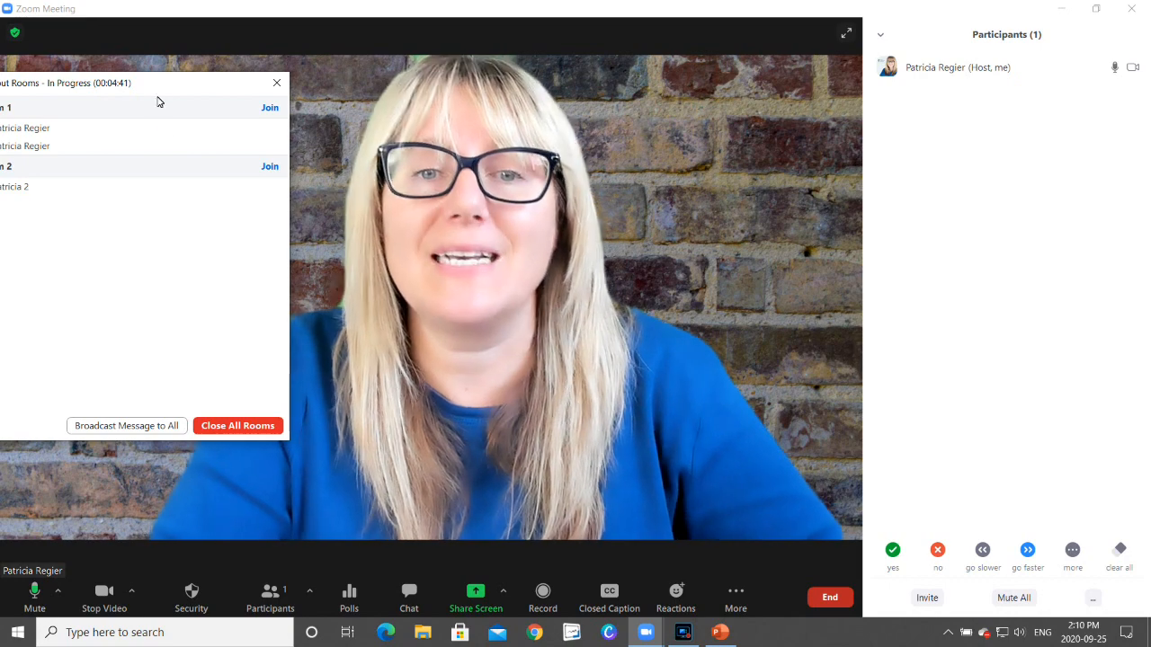
{"action": "left_click", "coordinate": [236, 426]}
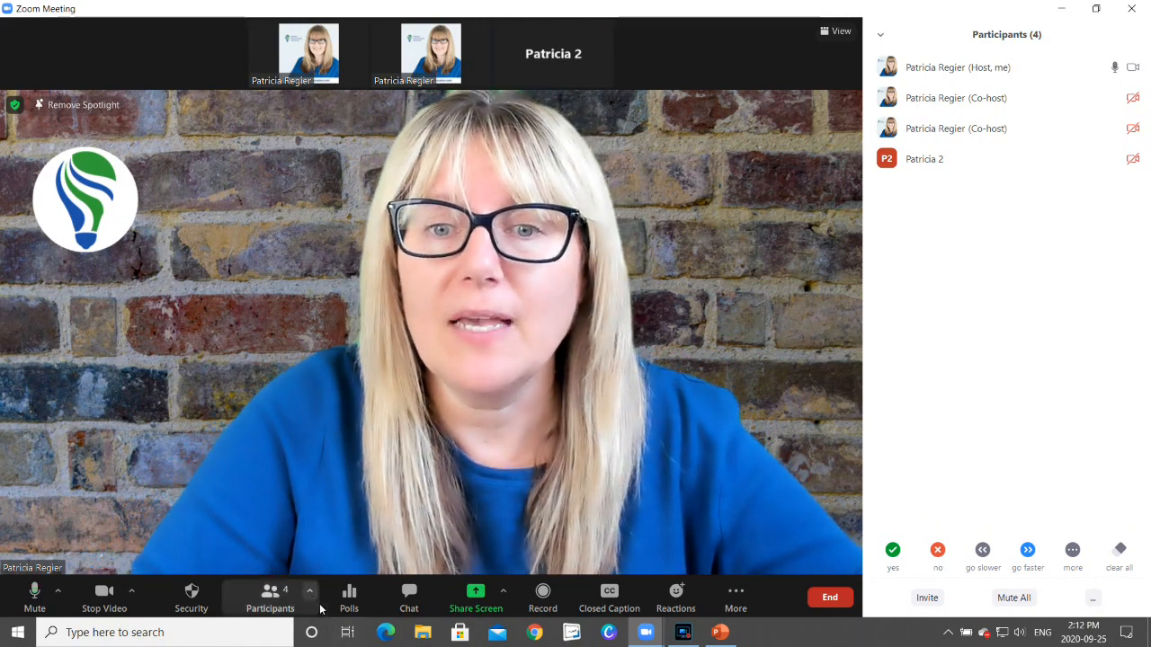
Allow multiple participants to share their screens simultaneously and check that sharing option
{"action": "left_click", "coordinate": [504, 593]}
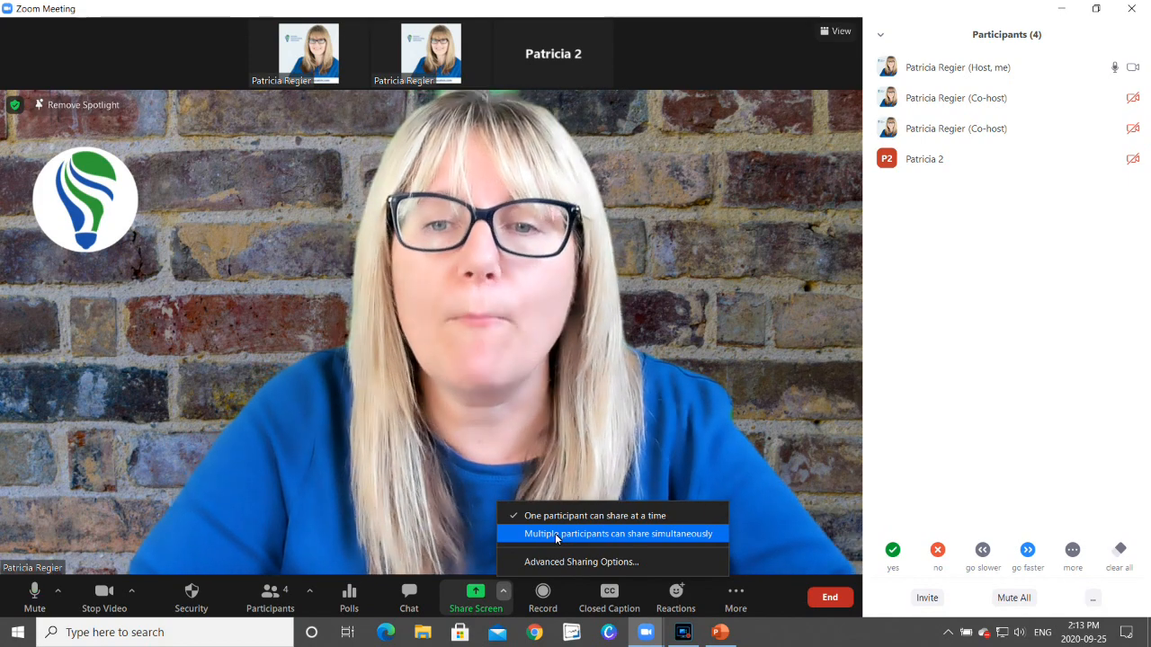
{"action": "left_click", "coordinate": [555, 533]}
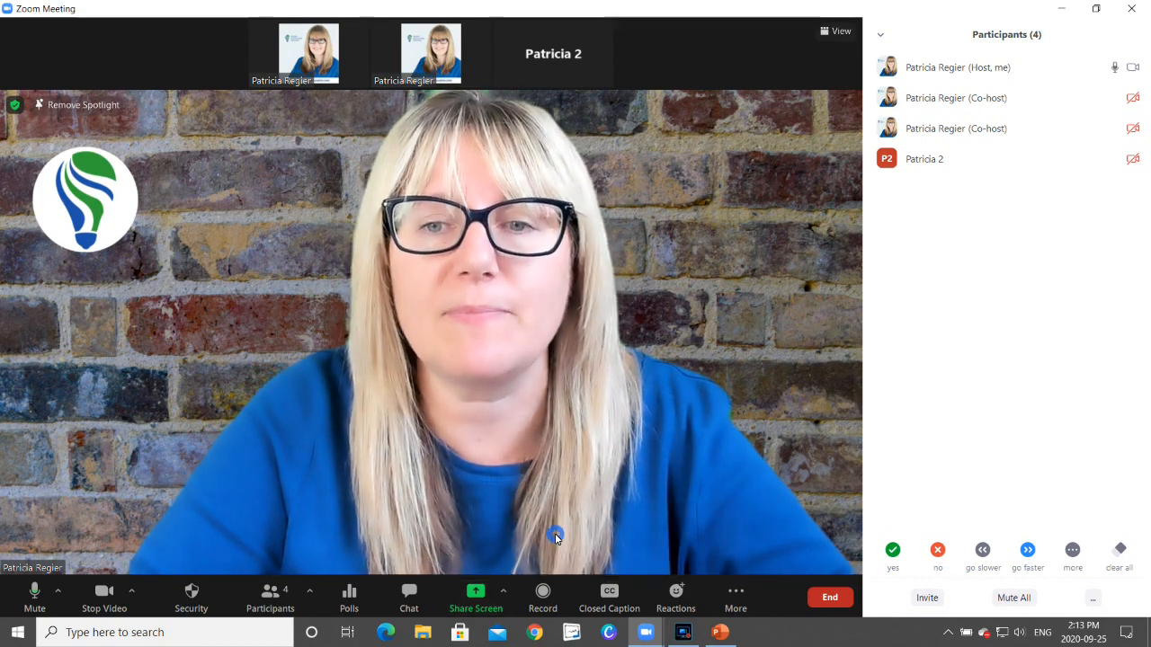
{"action": "left_click", "coordinate": [507, 585]}
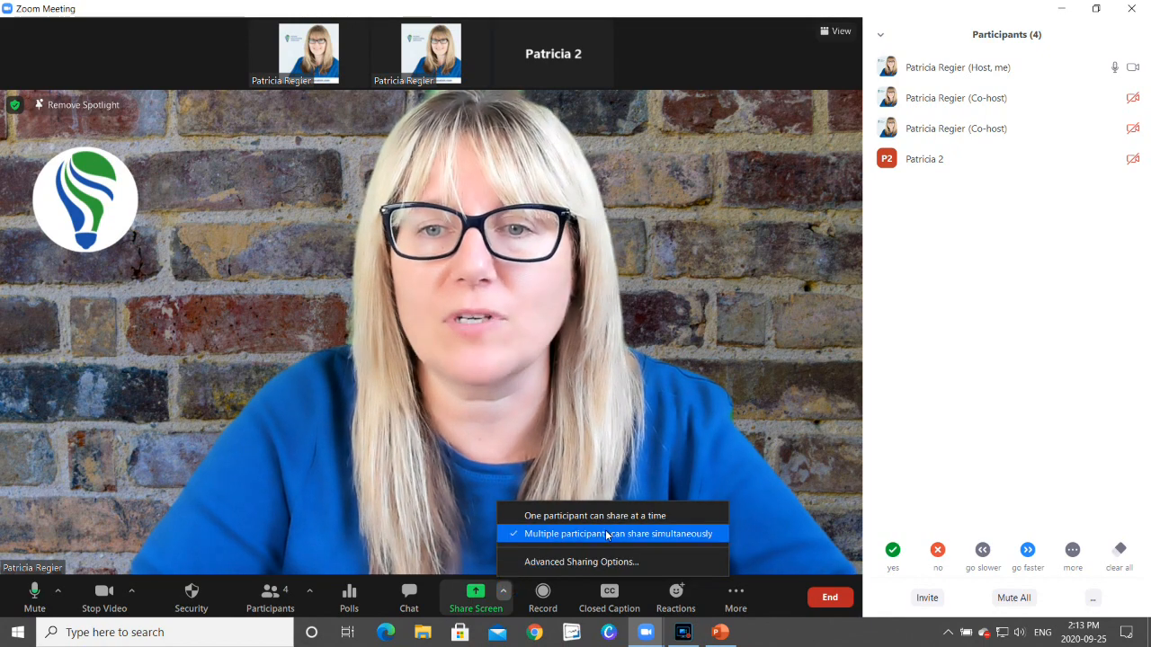
{"action": "left_click", "coordinate": [816, 640]}
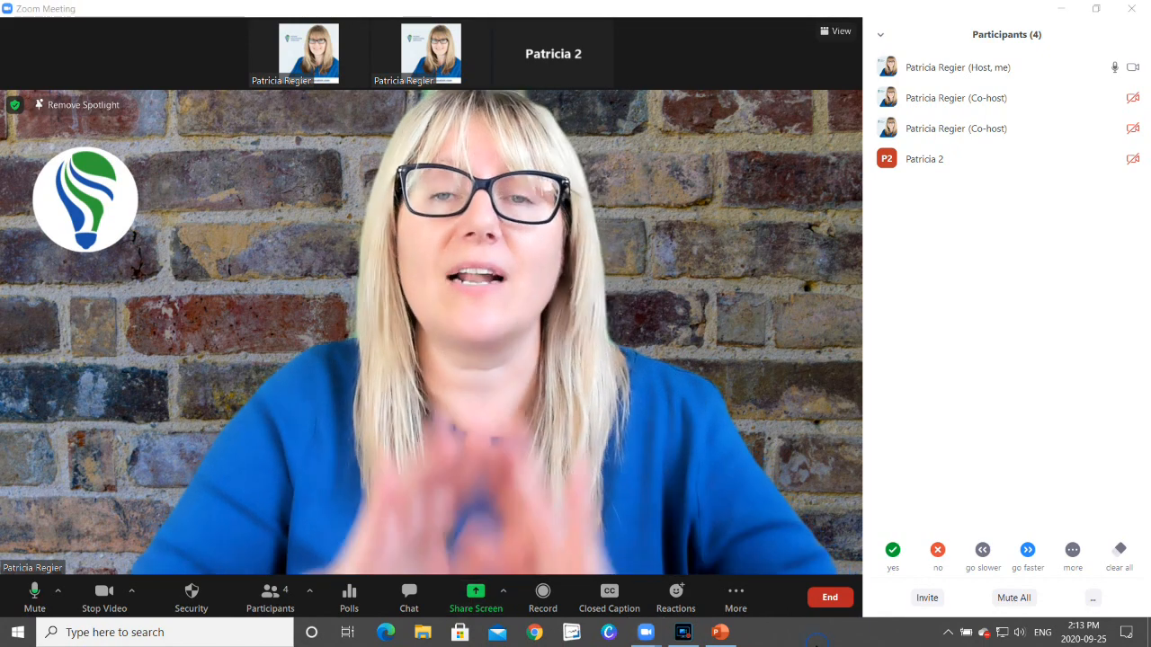